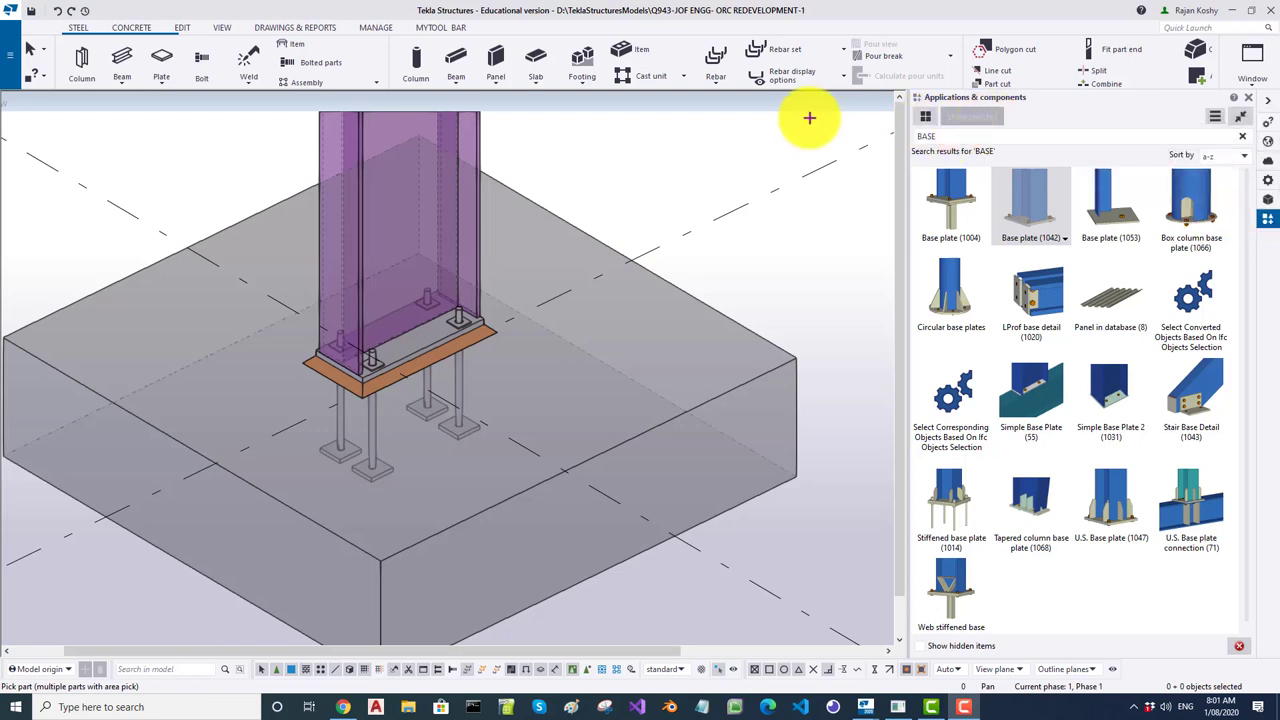
# Search the component catalogue for BASE to list base plate details such as Base plate (1004).
pyautogui.click(950, 135)
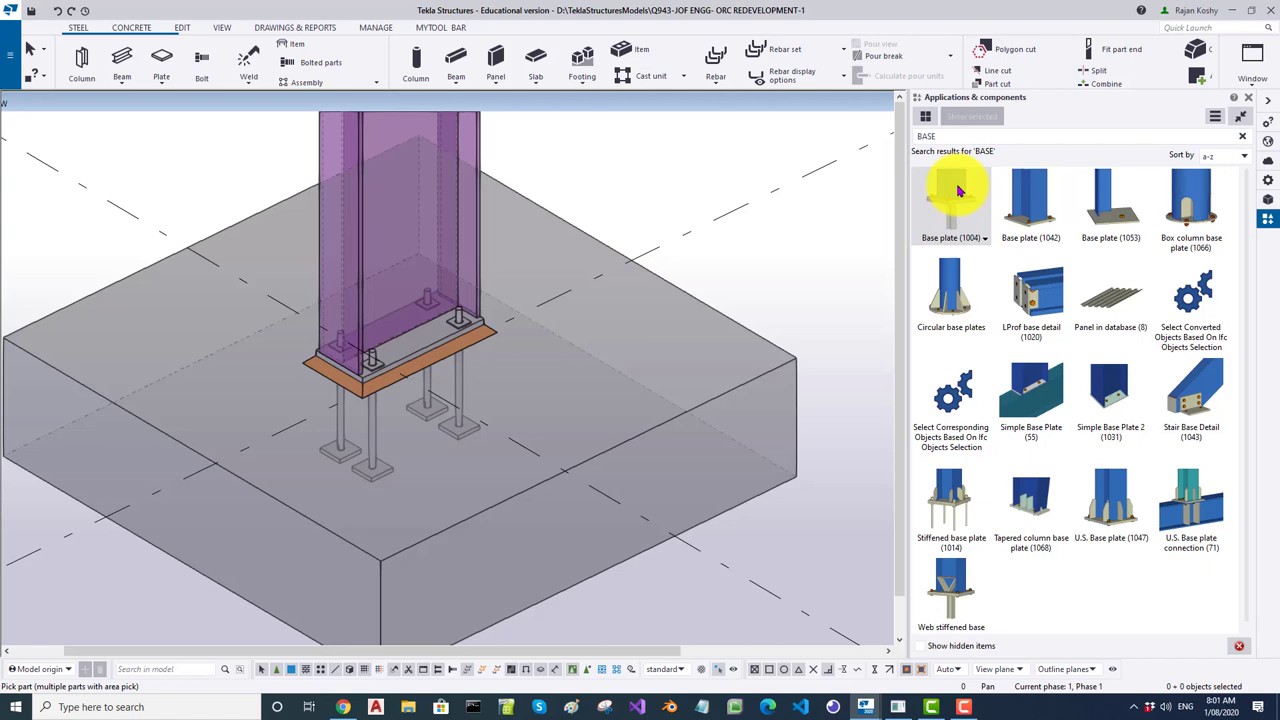
pyautogui.click(986, 243)
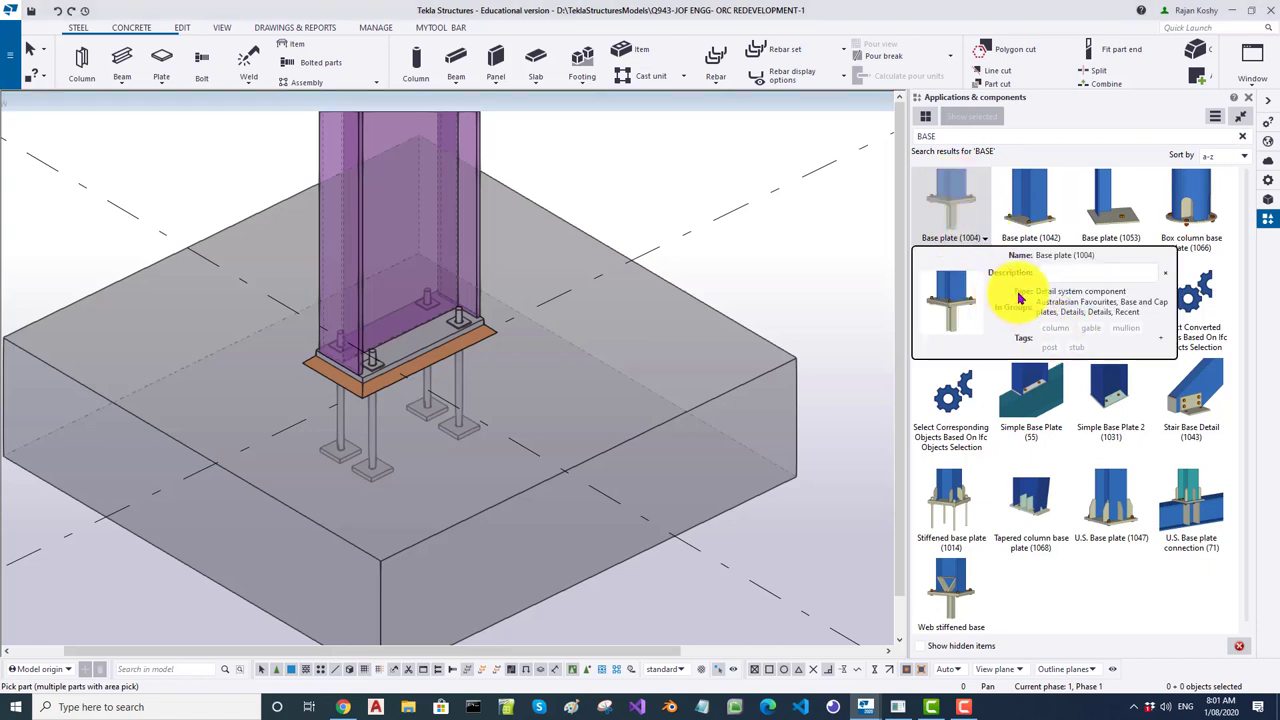
pyautogui.click(975, 217)
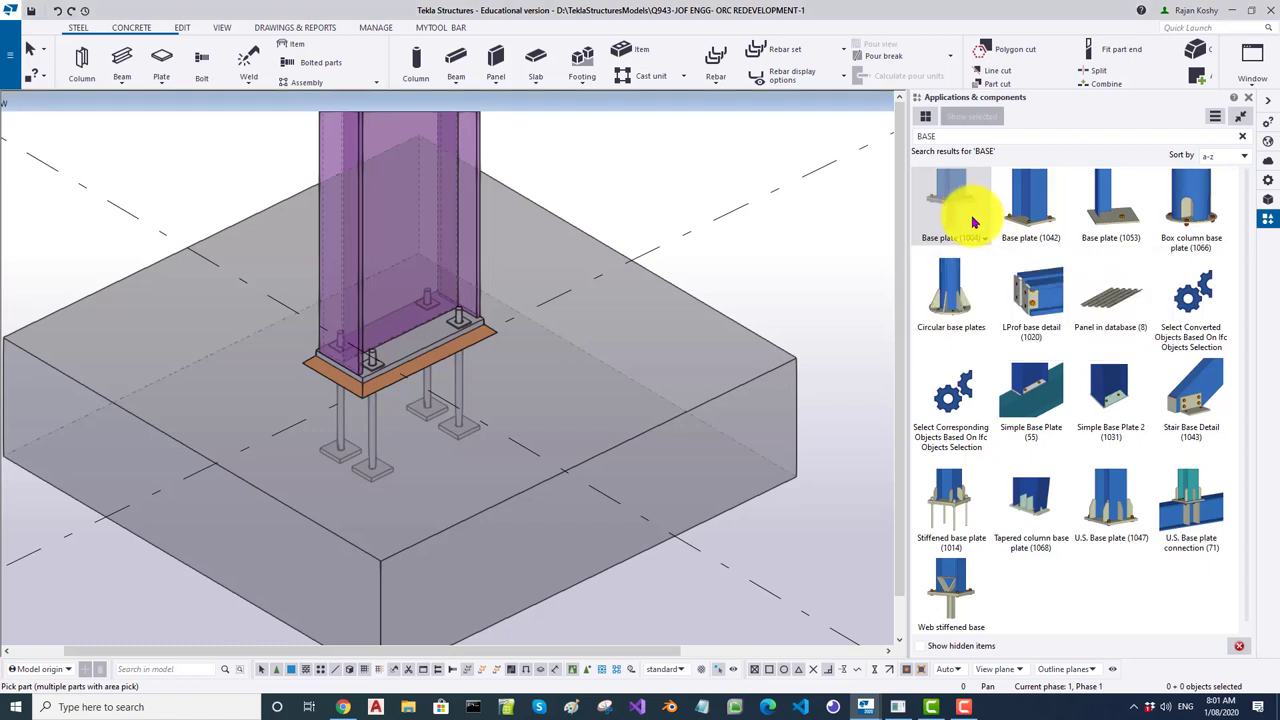
pyautogui.rightClick(974, 222)
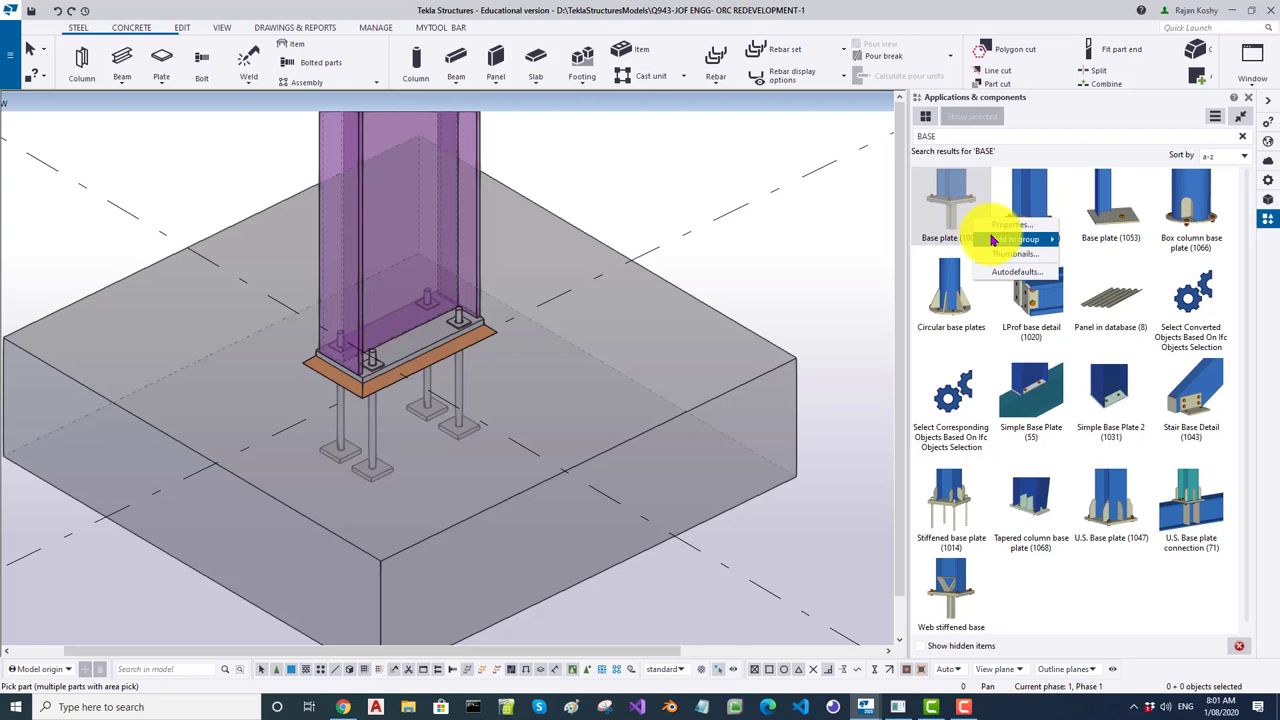
pyautogui.moveTo(992, 240)
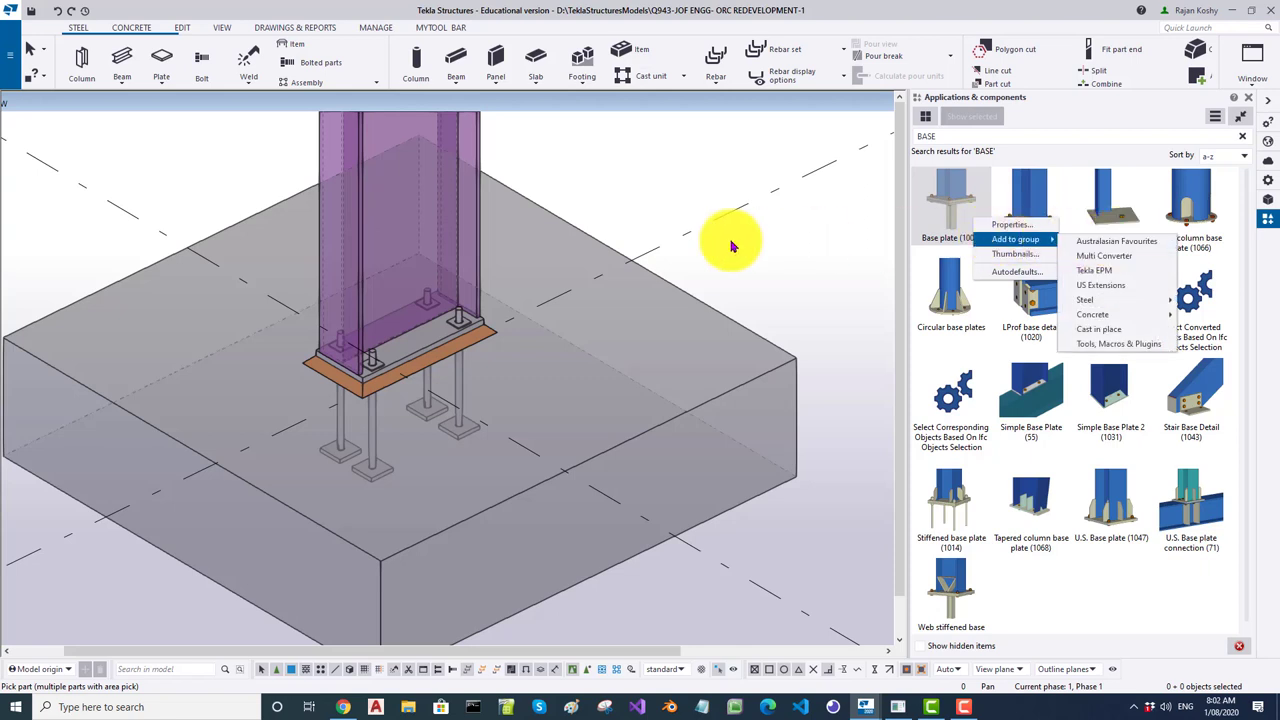
pyautogui.click(840, 248)
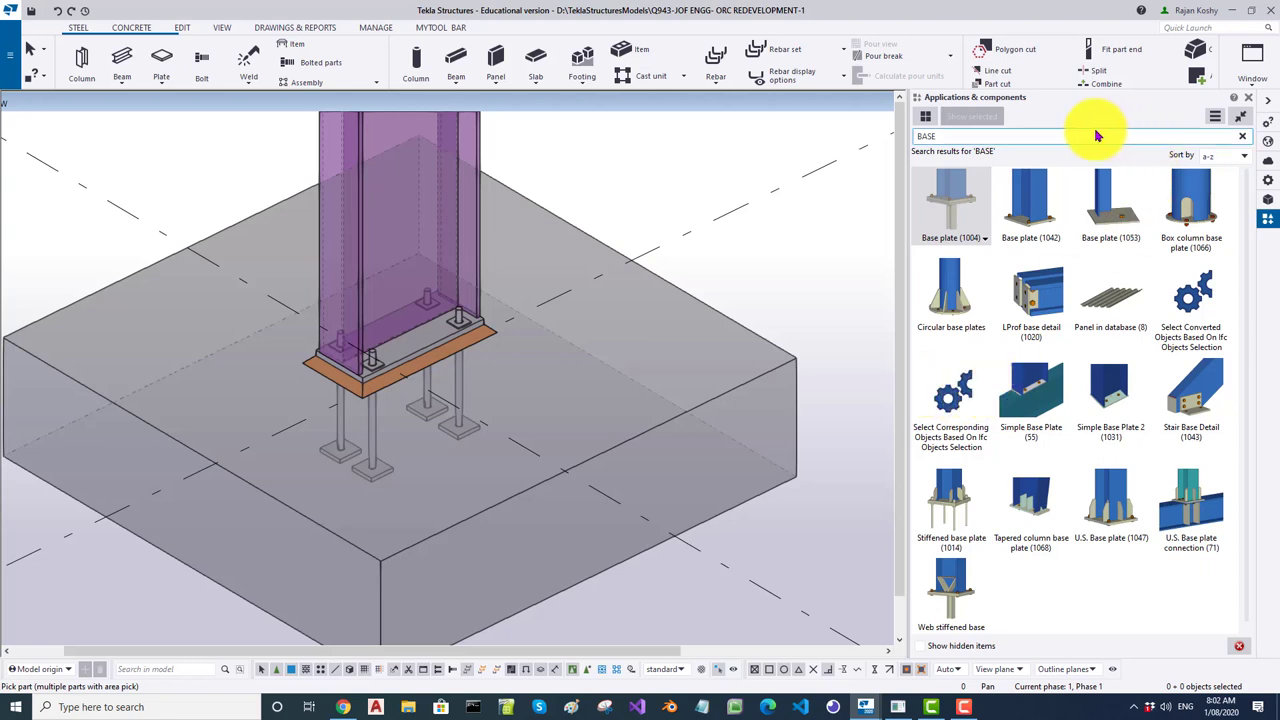
# Clear the BASE search text and expand the Australasian Favourites group.
pyautogui.moveTo(966, 136); pyautogui.dragTo(790, 137)
pyautogui.press('BackSpace')
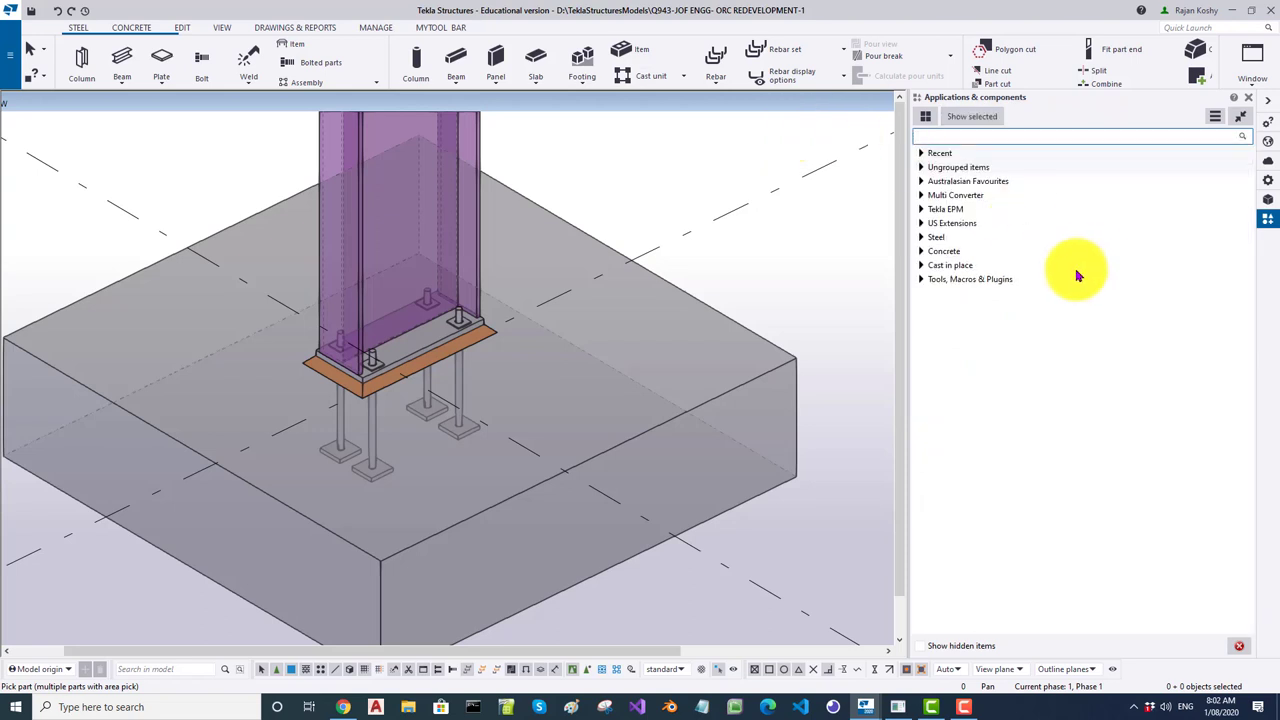
pyautogui.click(926, 182)
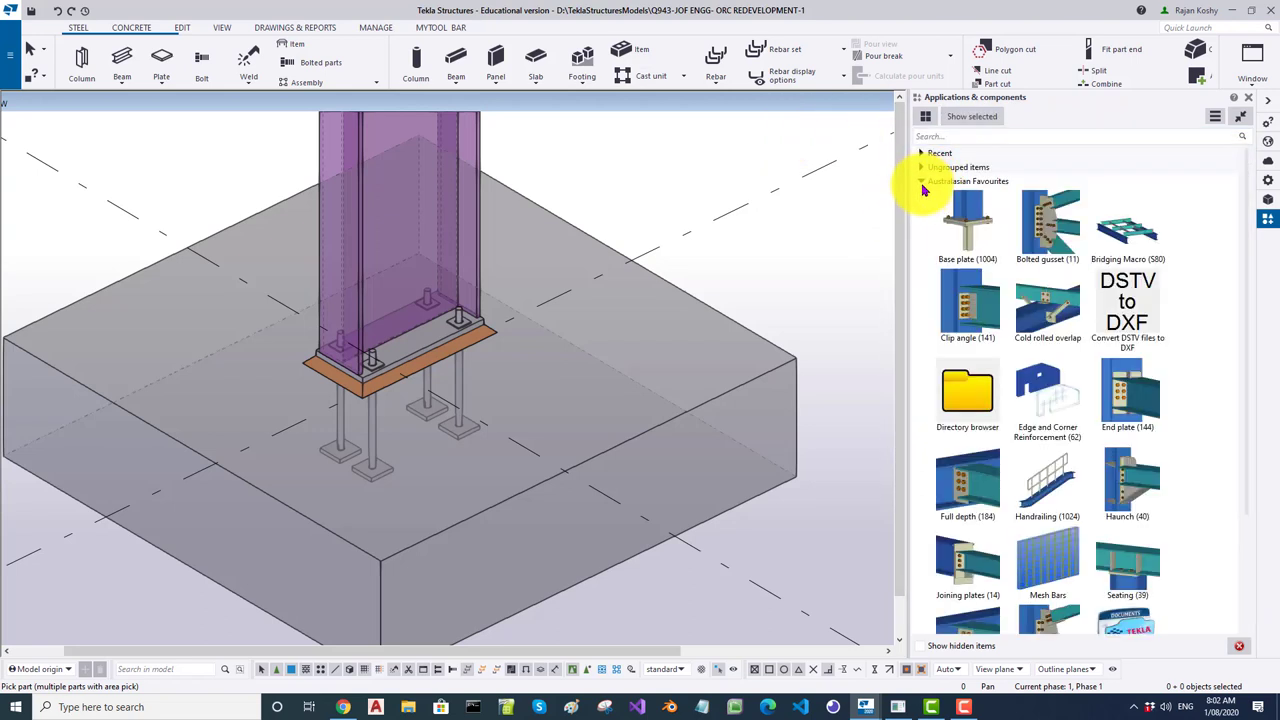
# Browse Cold rolled overlap, Clip angle, Full depth, Shear plate simple and Tube gusset, then highlight the Concrete group.
pyautogui.click(1055, 320)
pyautogui.click(968, 322)
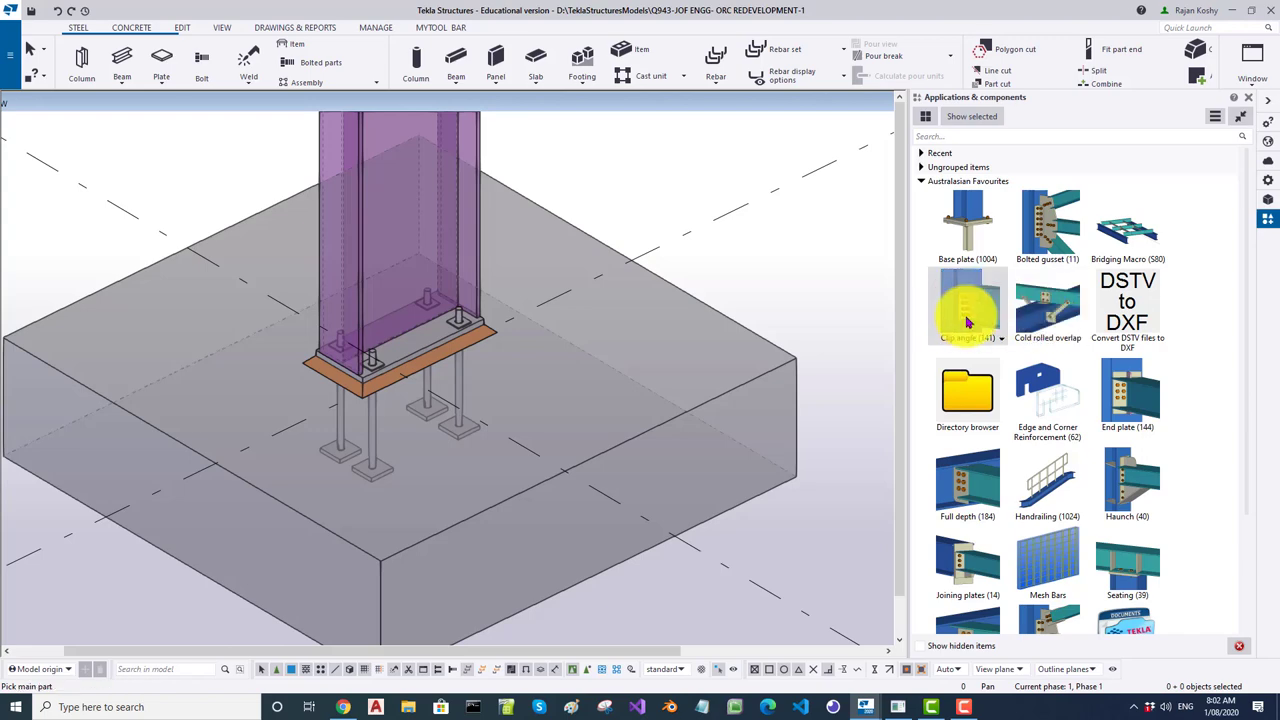
pyautogui.scroll(-2, 965, 322)
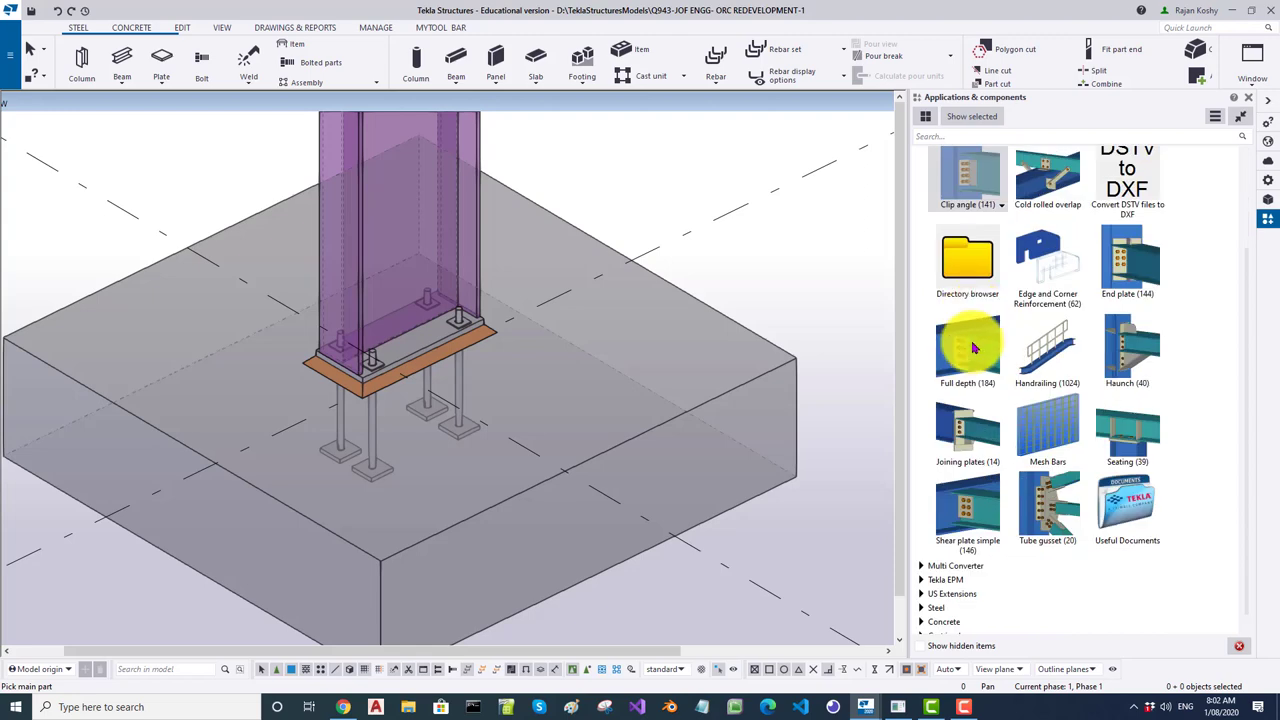
pyautogui.click(962, 345)
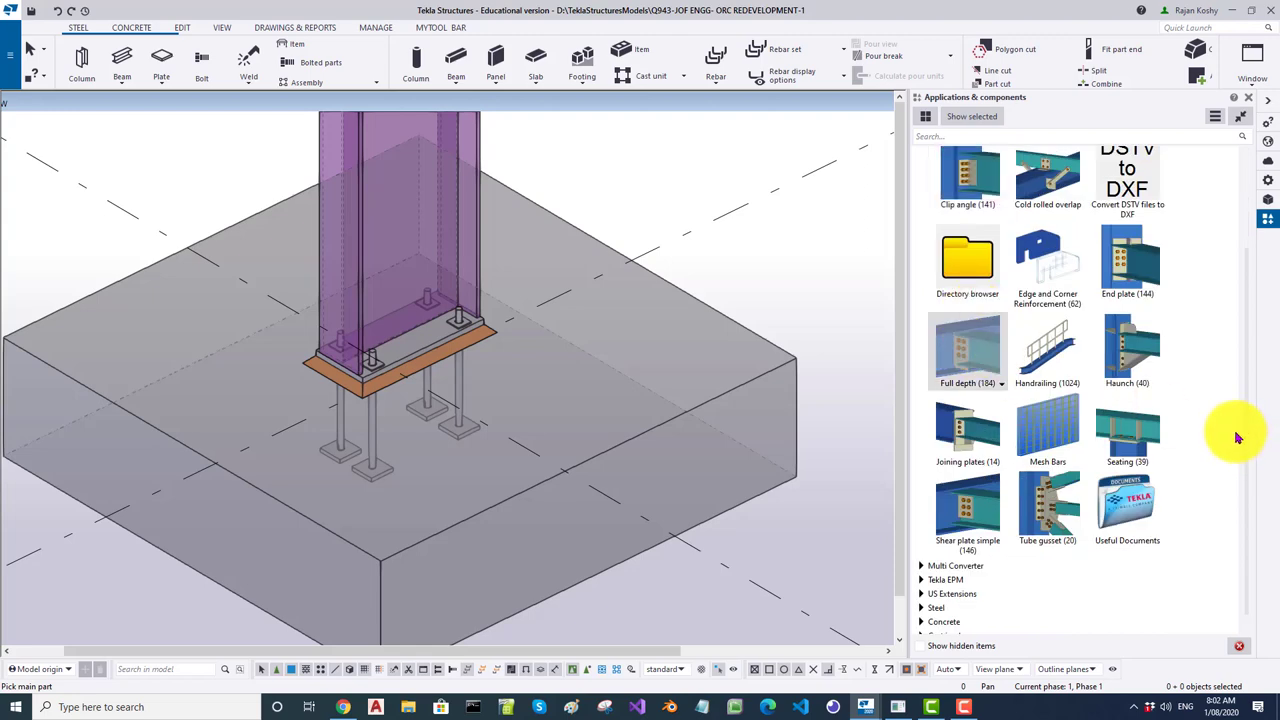
pyautogui.click(963, 510)
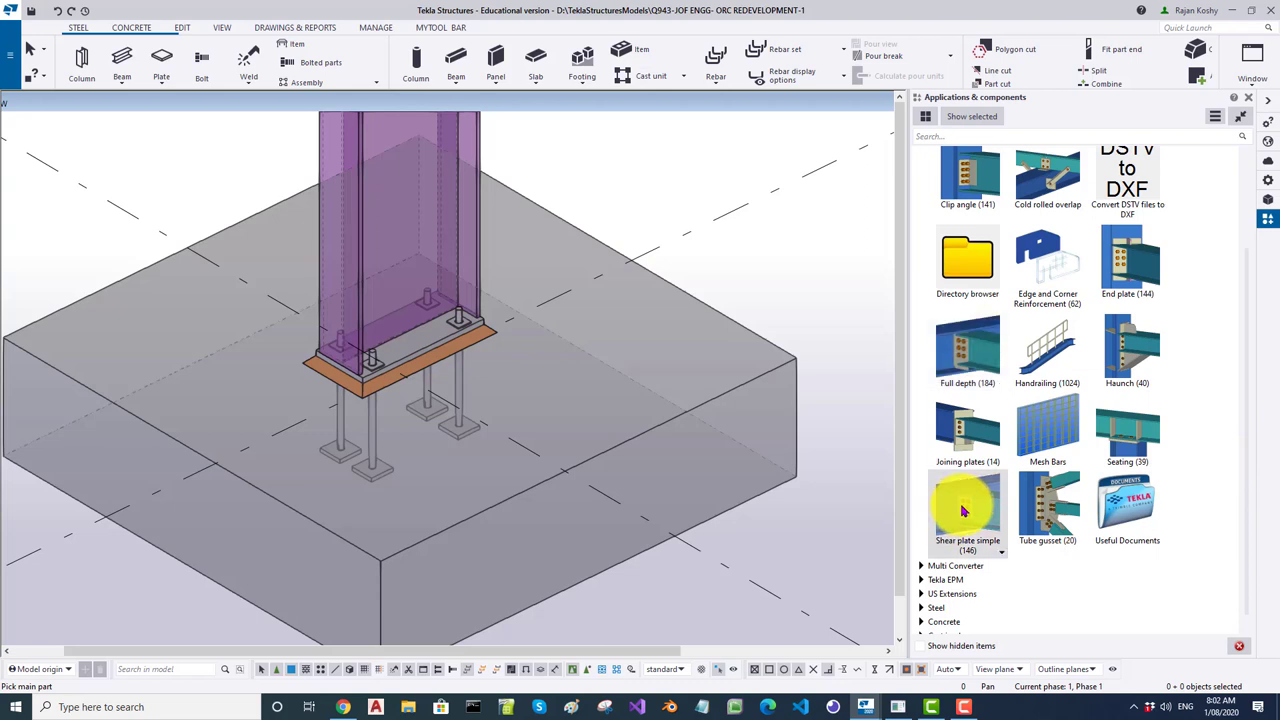
pyautogui.click(1052, 515)
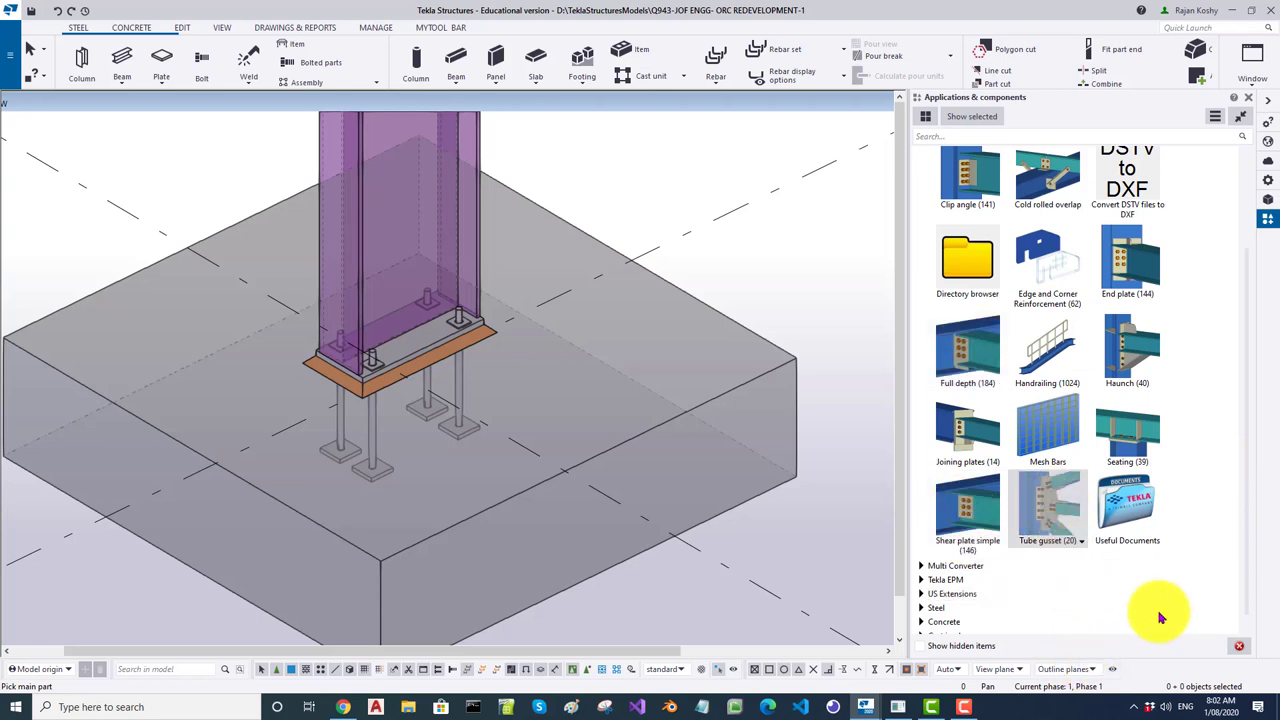
pyautogui.click(1215, 620)
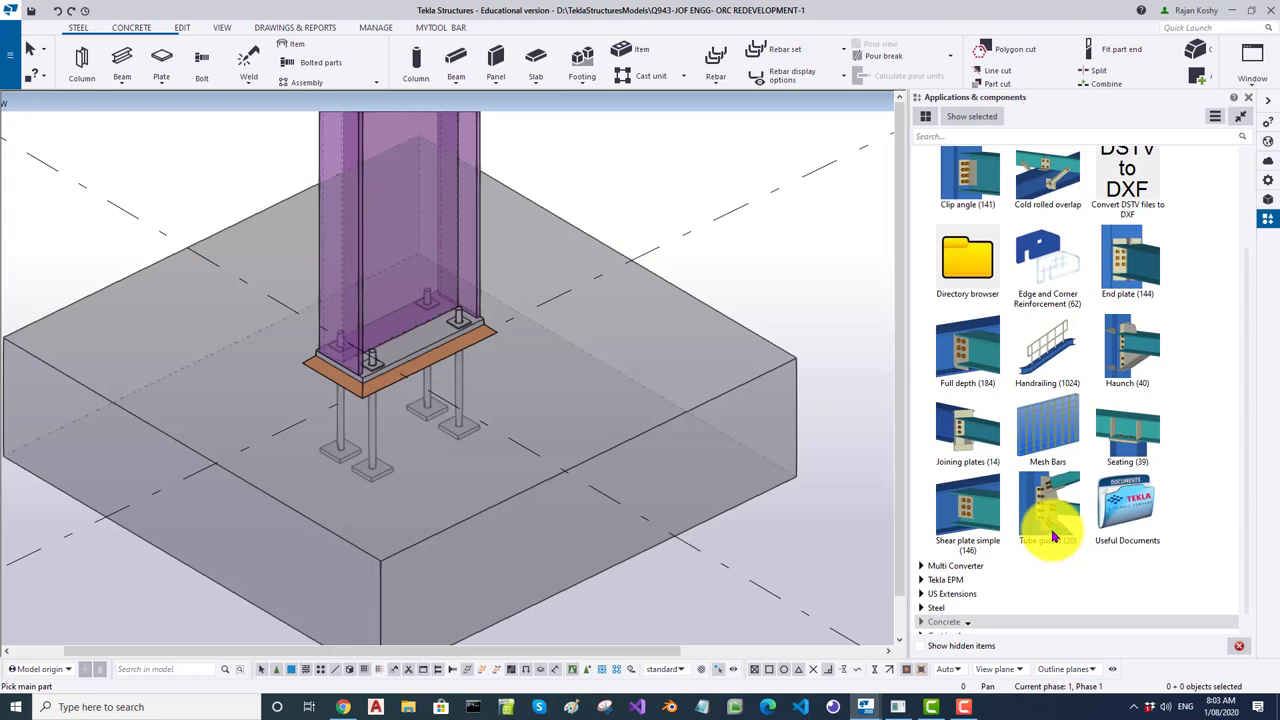
pyautogui.scroll(2, 1238, 530)
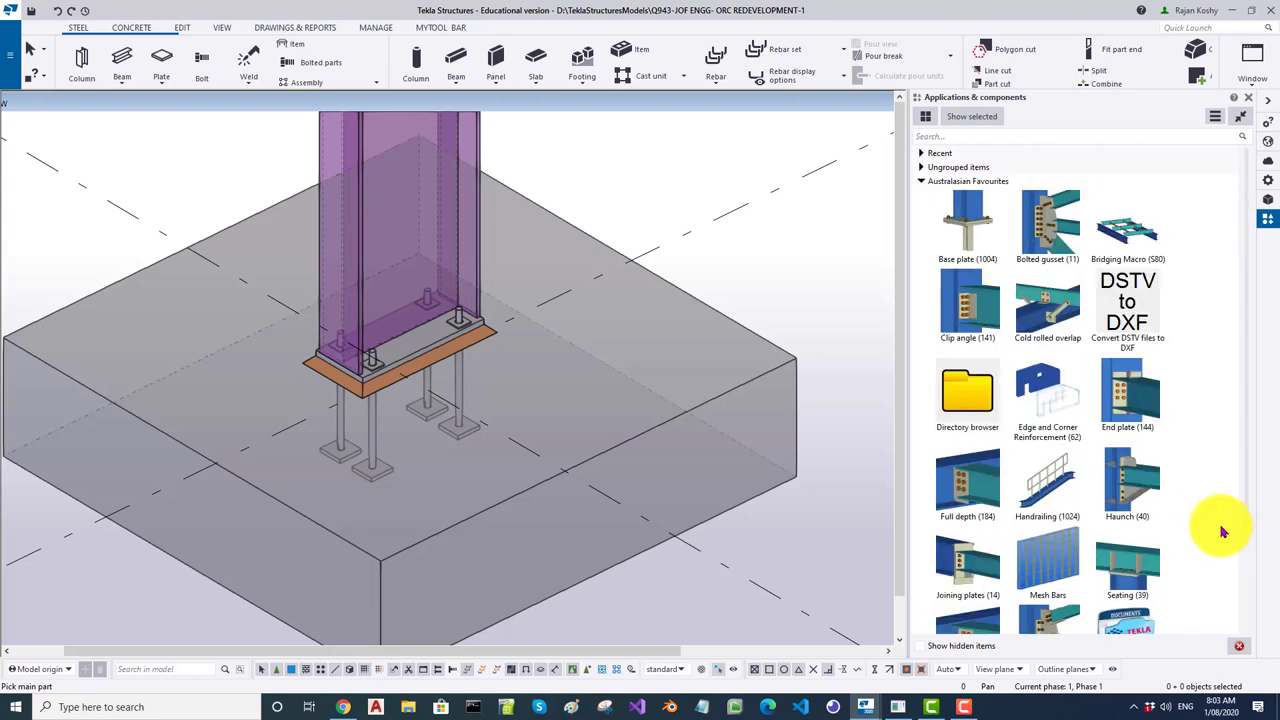
pyautogui.click(1140, 414)
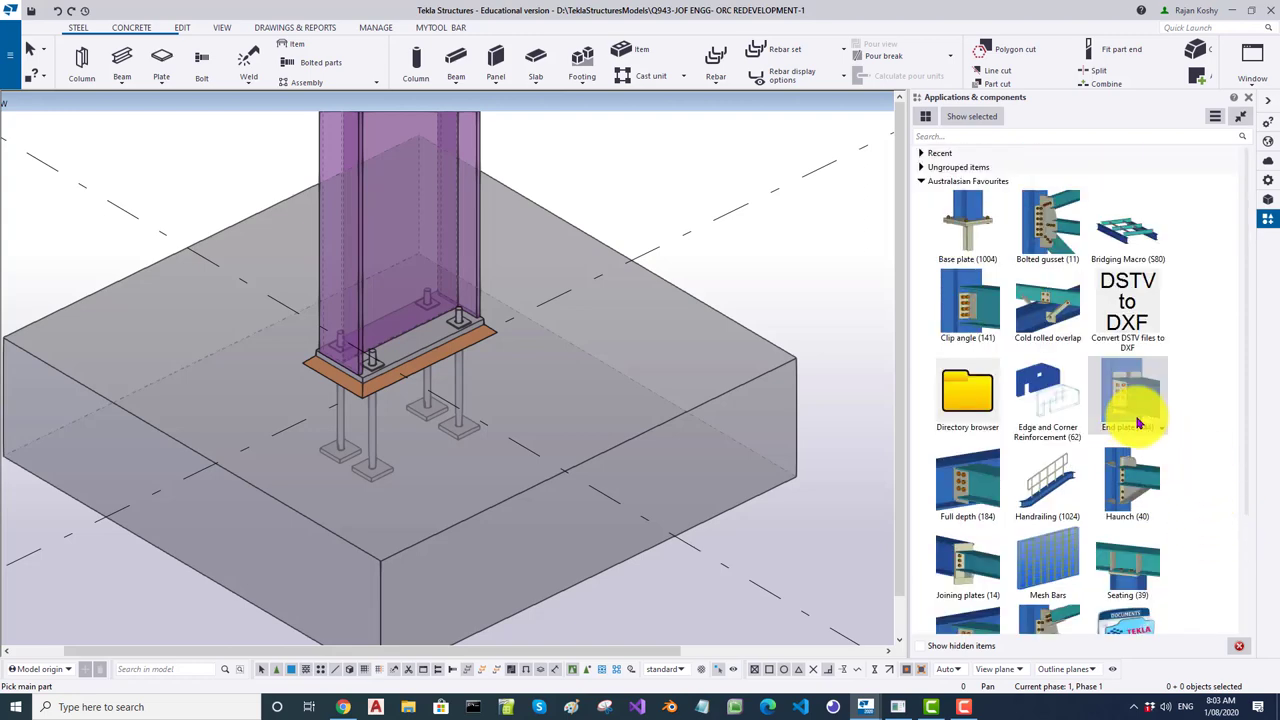
pyautogui.click(1133, 236)
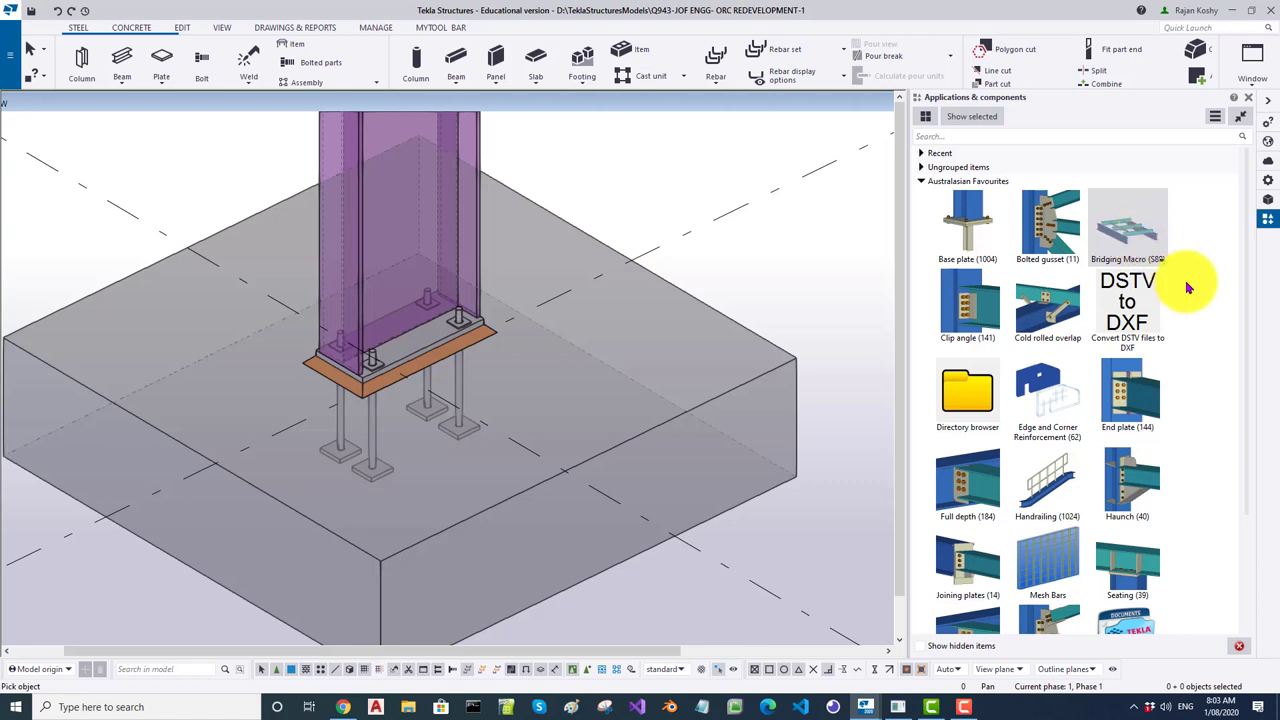
pyautogui.click(1064, 312)
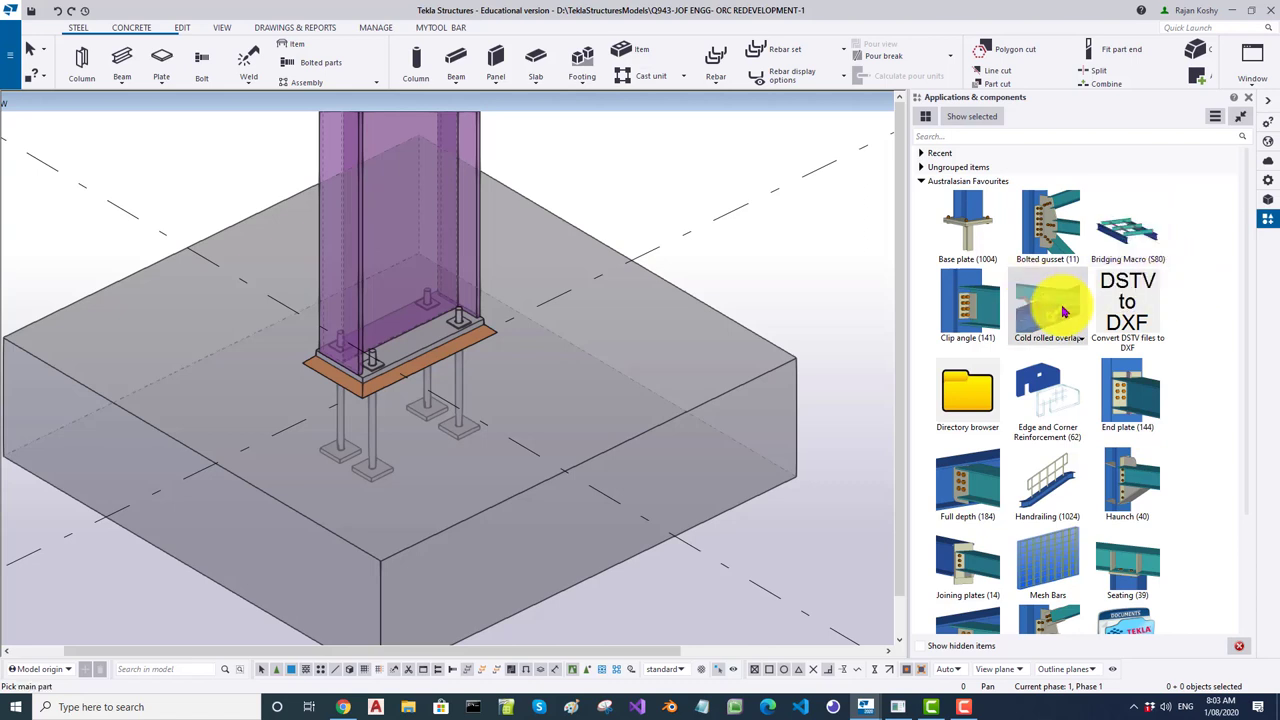
pyautogui.click(1058, 230)
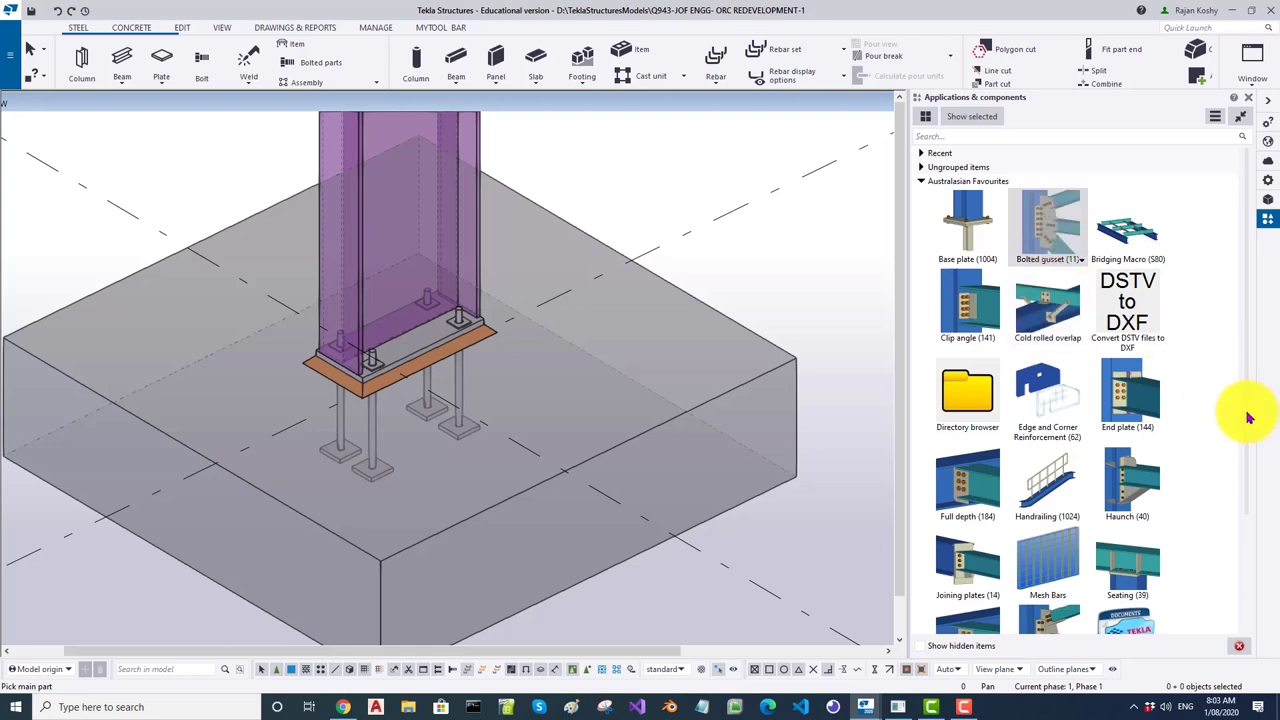
pyautogui.scroll(-3, 1248, 418)
pyautogui.click(1143, 440)
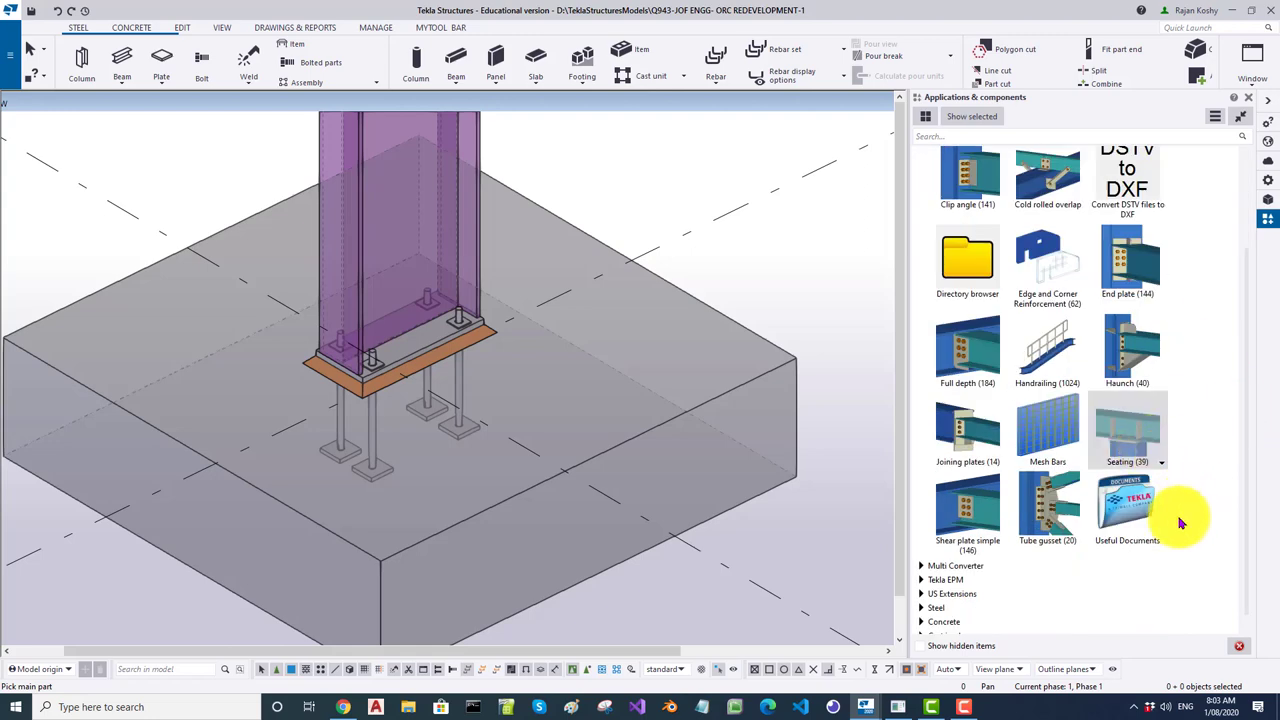
pyautogui.click(1185, 607)
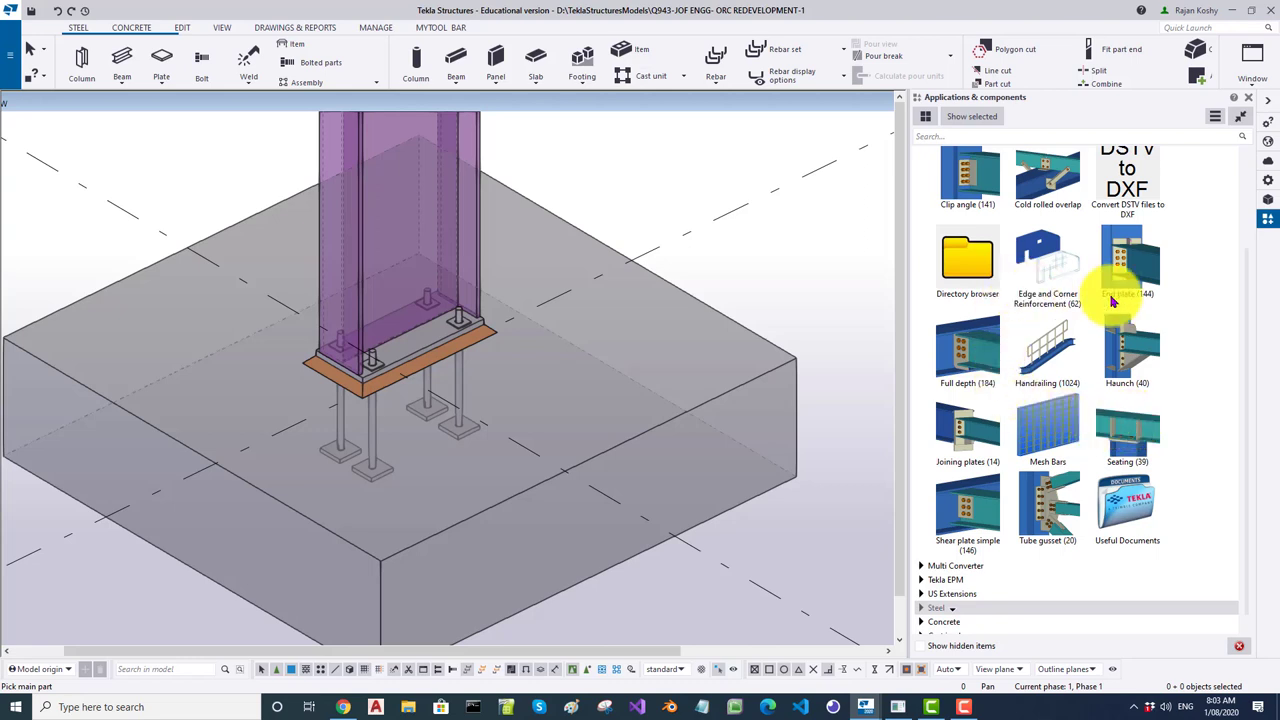
pyautogui.scroll(-1, 1140, 368)
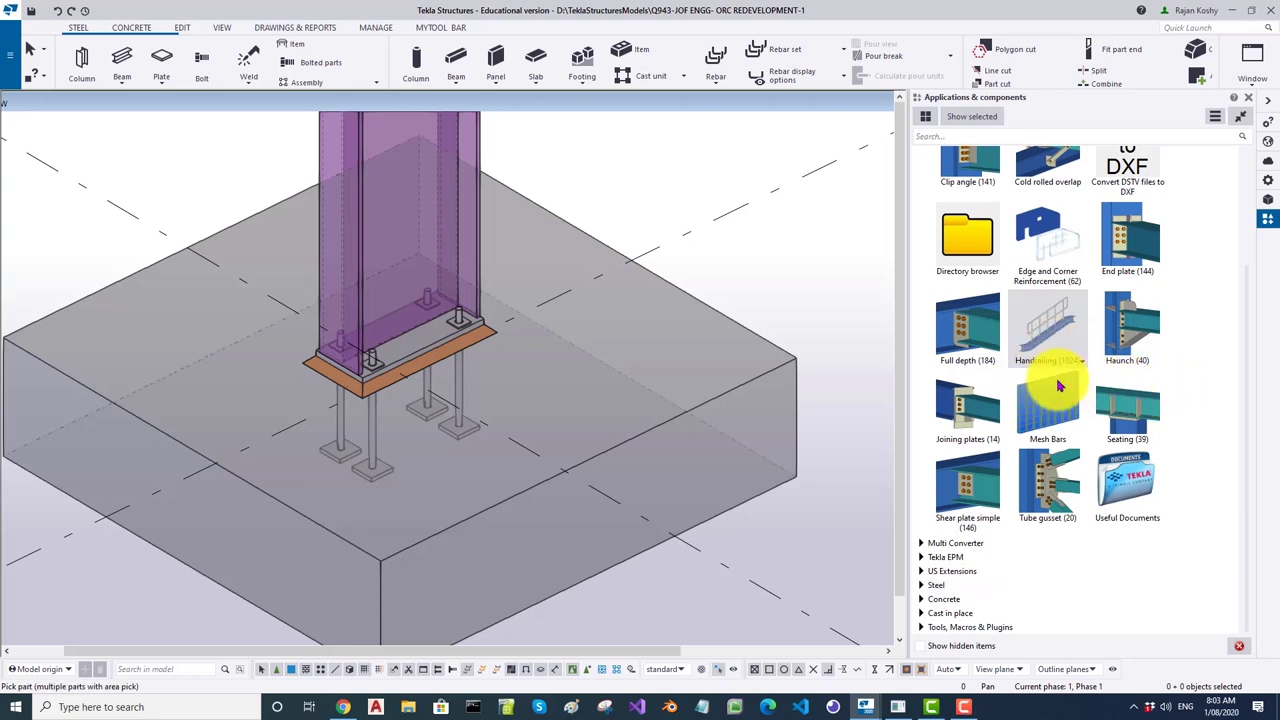
pyautogui.moveTo(1050, 312); pyautogui.dragTo(1007, 341)
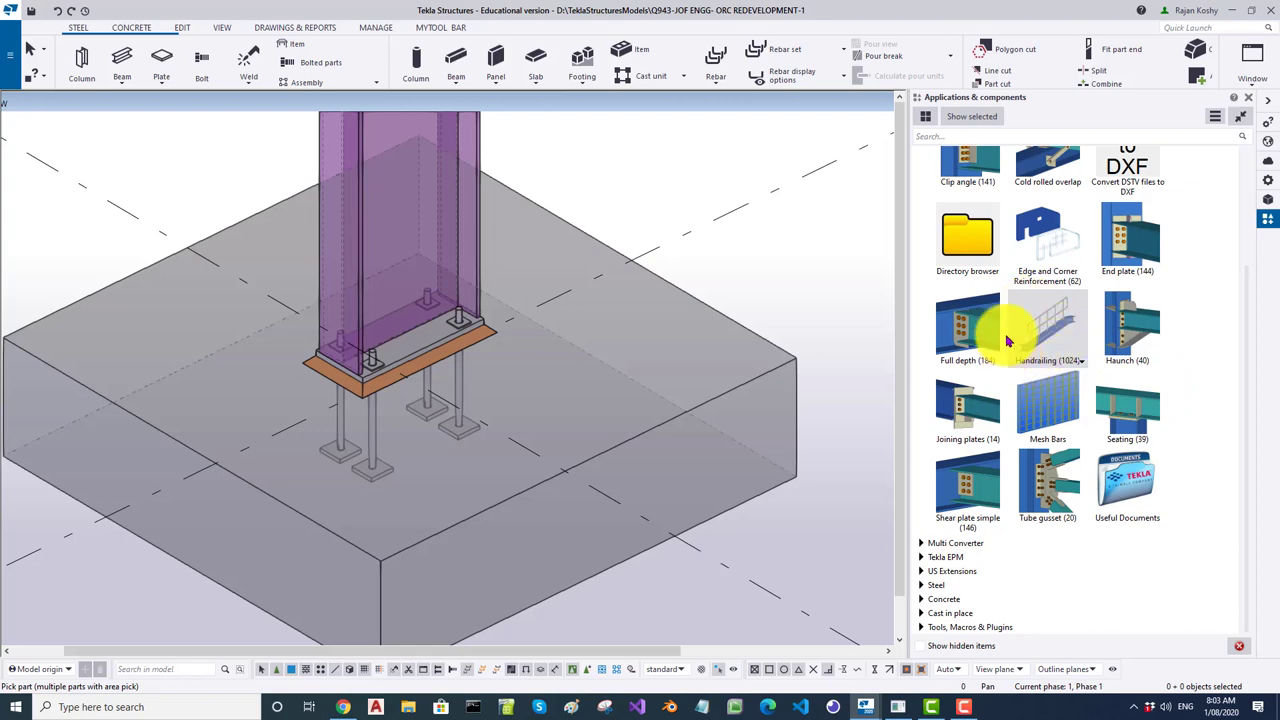
pyautogui.scroll(1, 1057, 320)
pyautogui.scroll(-1, 1065, 320)
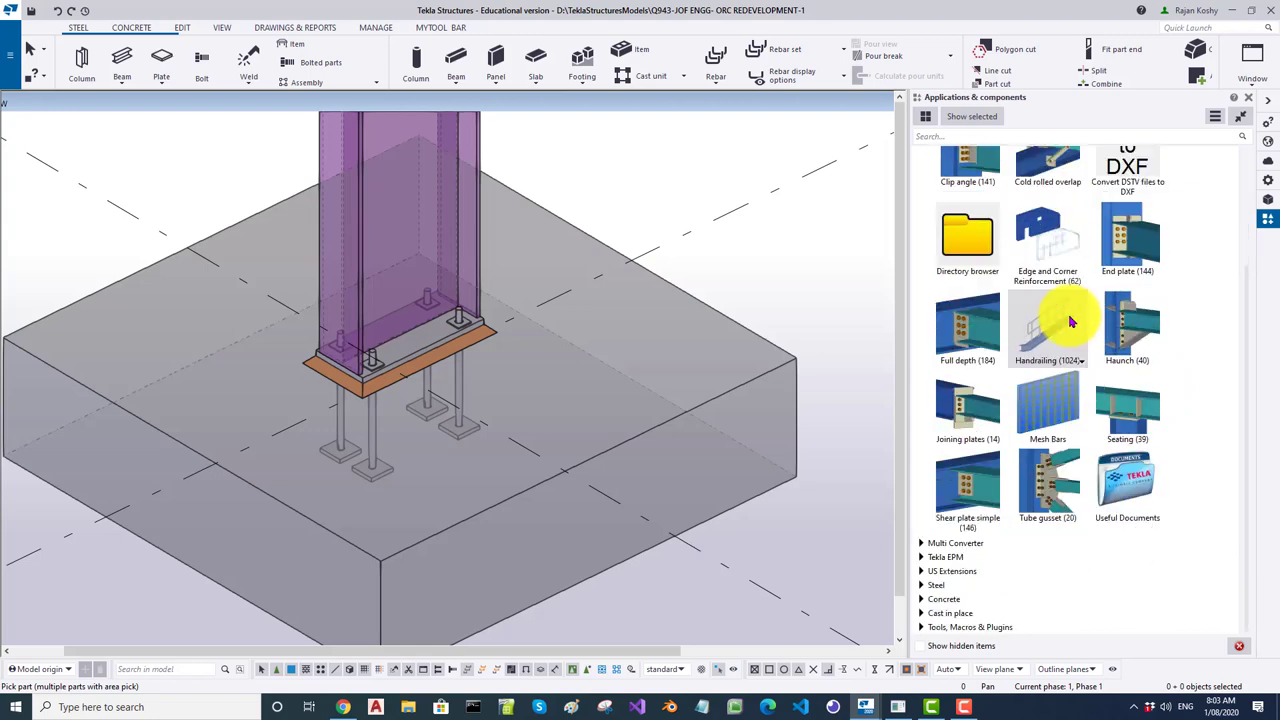
pyautogui.moveTo(1070, 321); pyautogui.dragTo(743, 509)
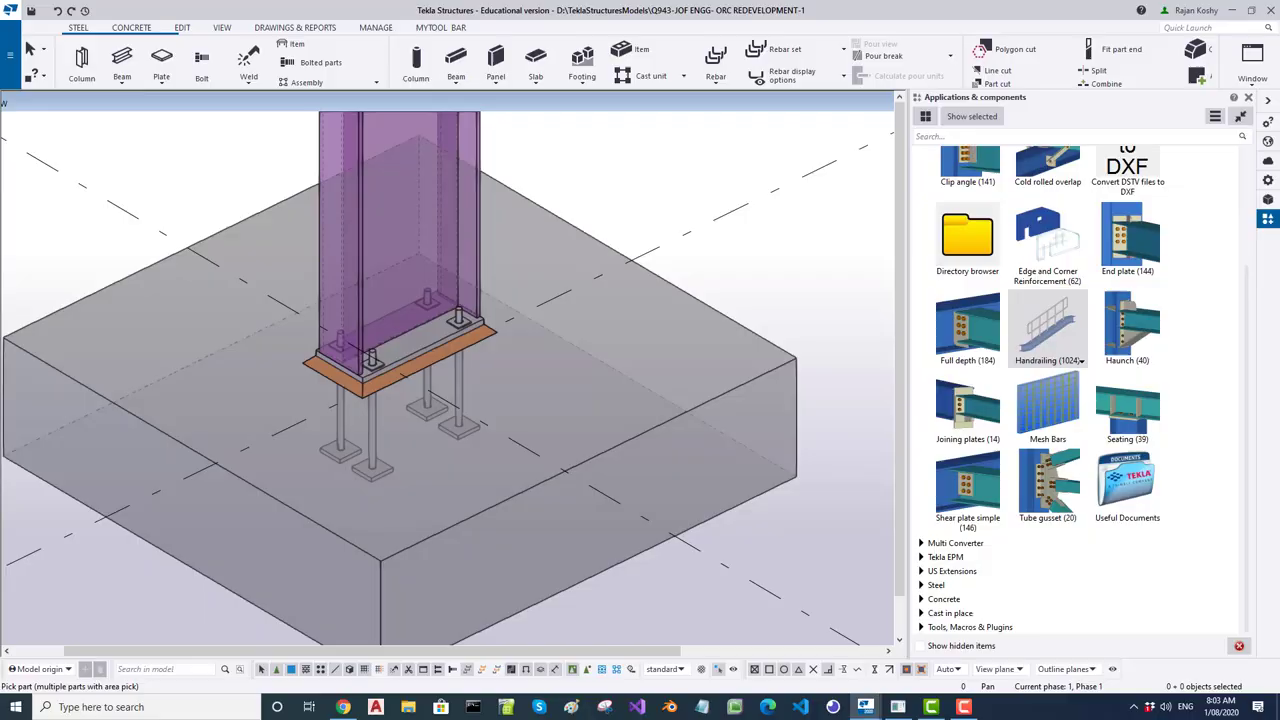
pyautogui.click(926, 116)
pyautogui.click(929, 120)
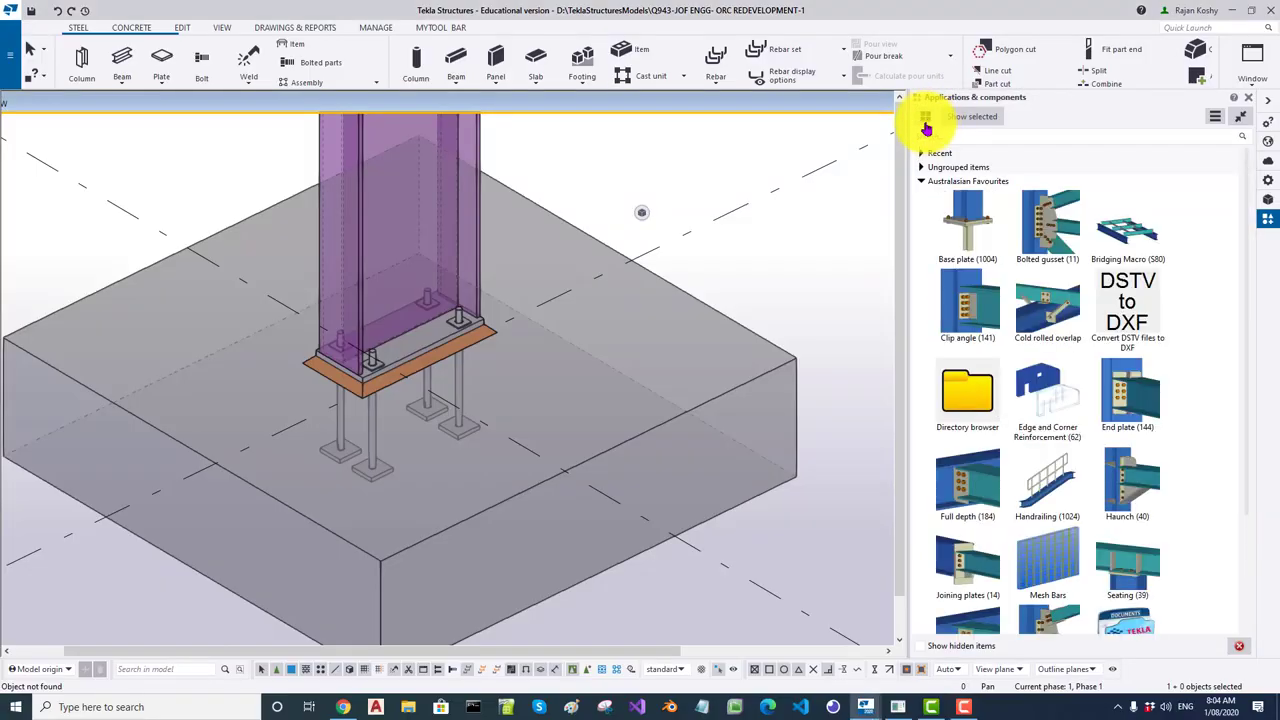
pyautogui.click(927, 118)
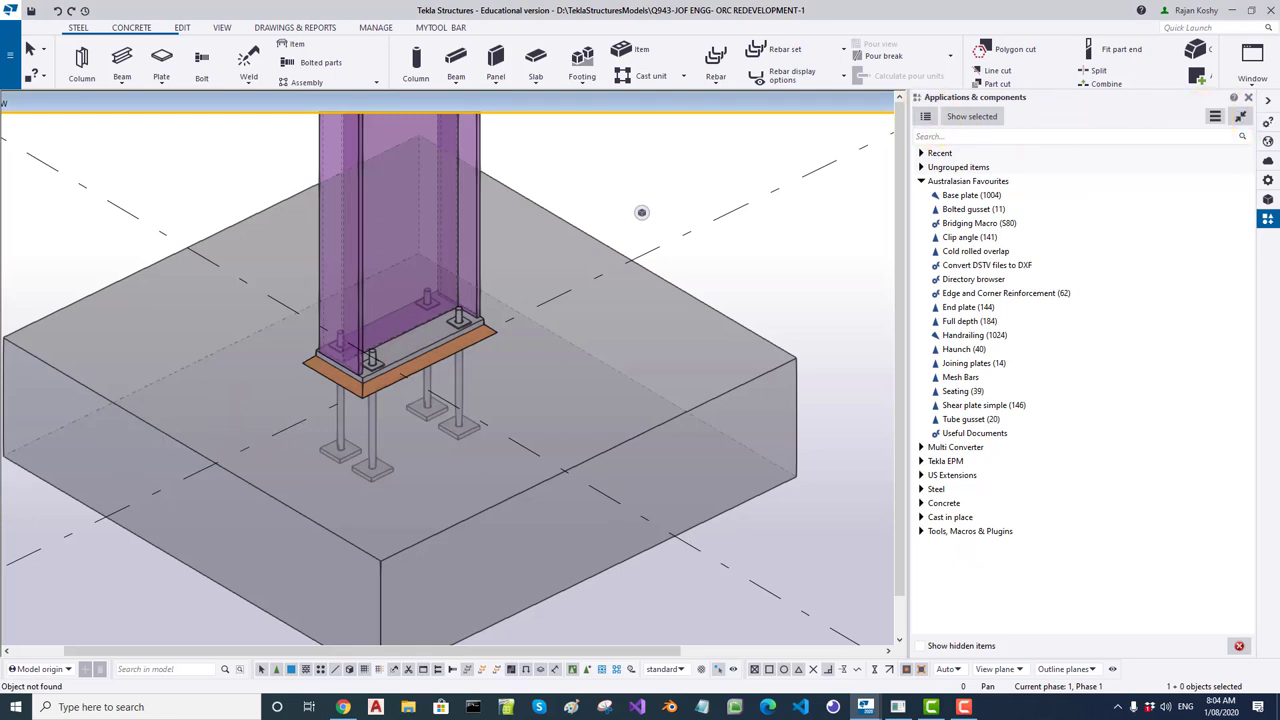
pyautogui.click(1215, 124)
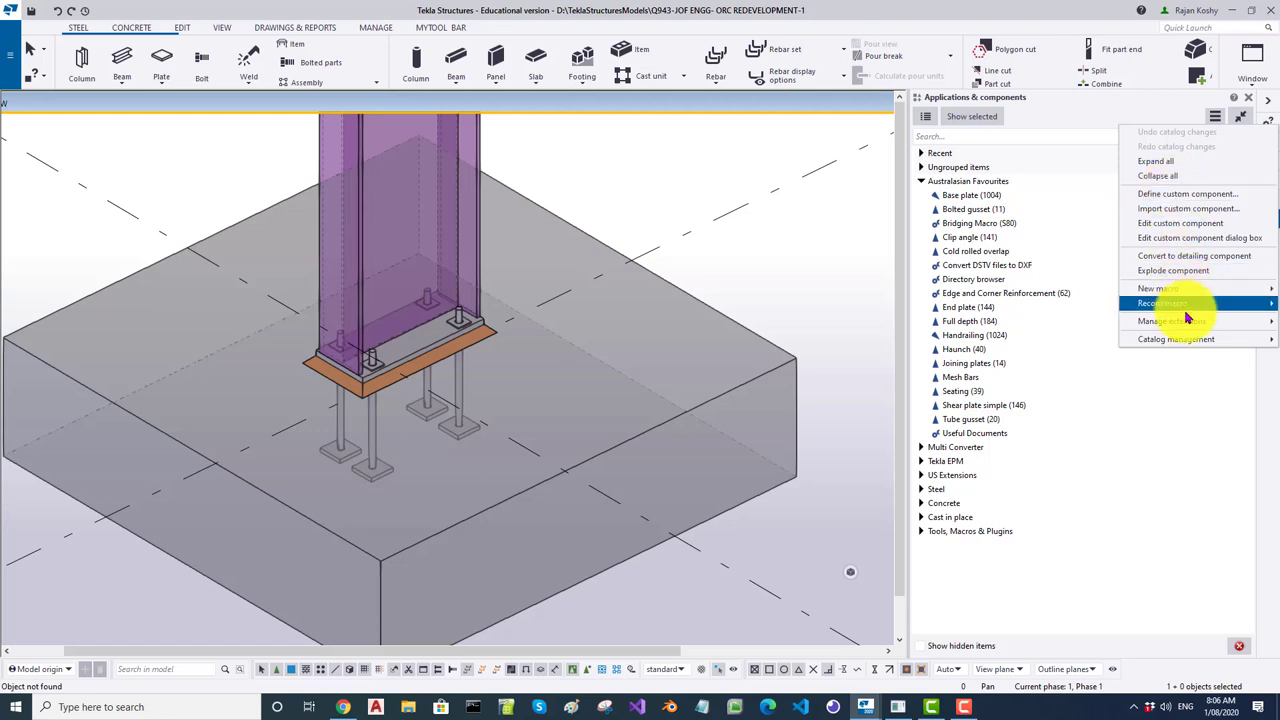
pyautogui.moveTo(1190, 307)
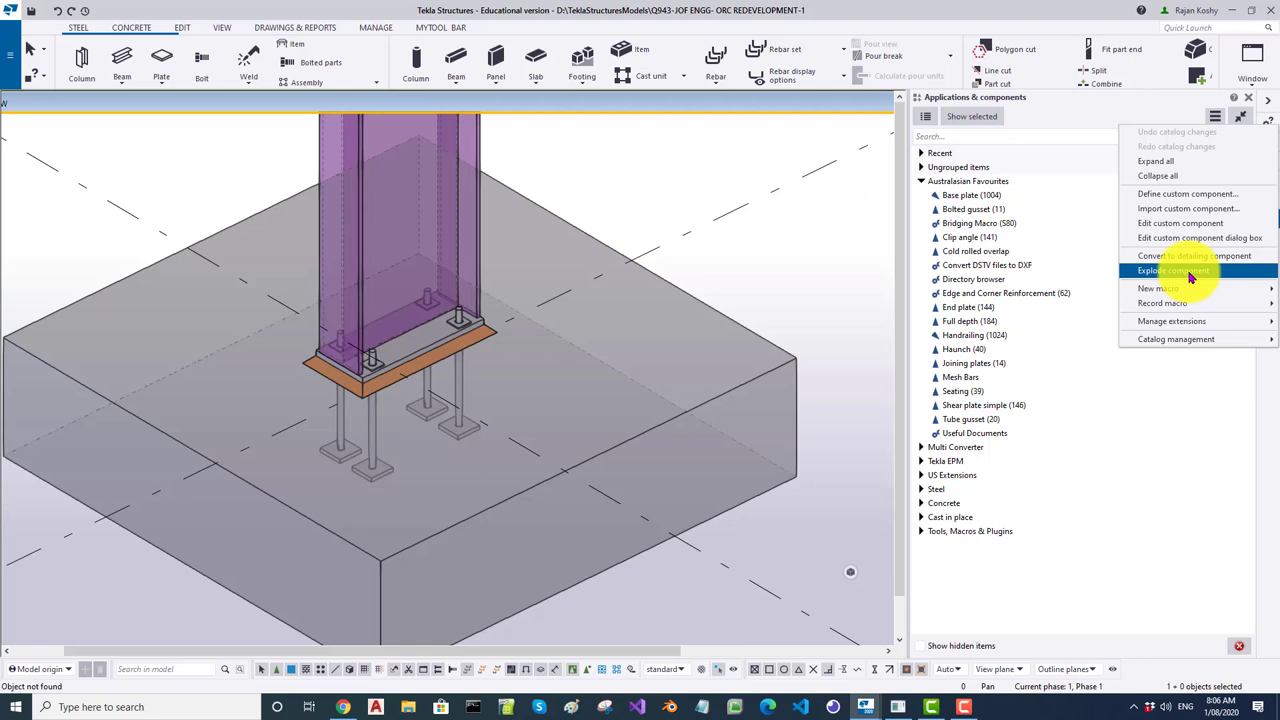
pyautogui.click(771, 234)
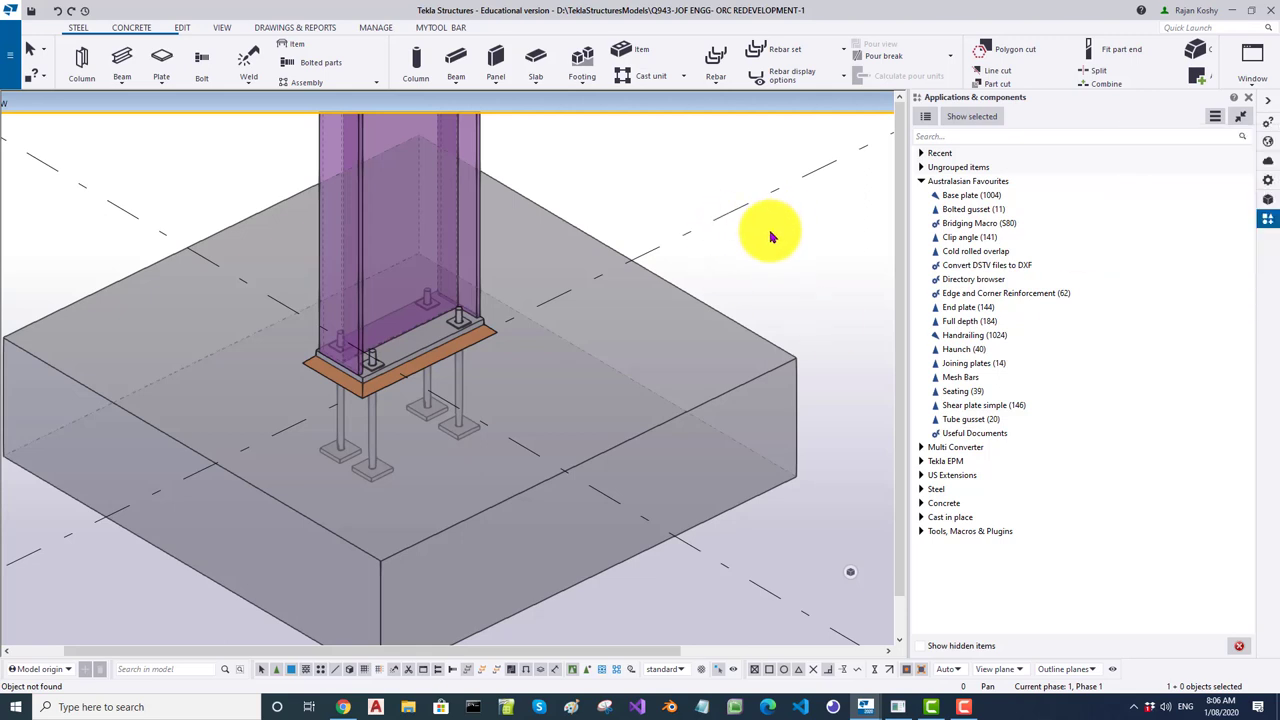
# Inspect the available actions for the existing base plate component, then clear the selection.
pyautogui.click(416, 357)
pyautogui.rightClick(416, 357)
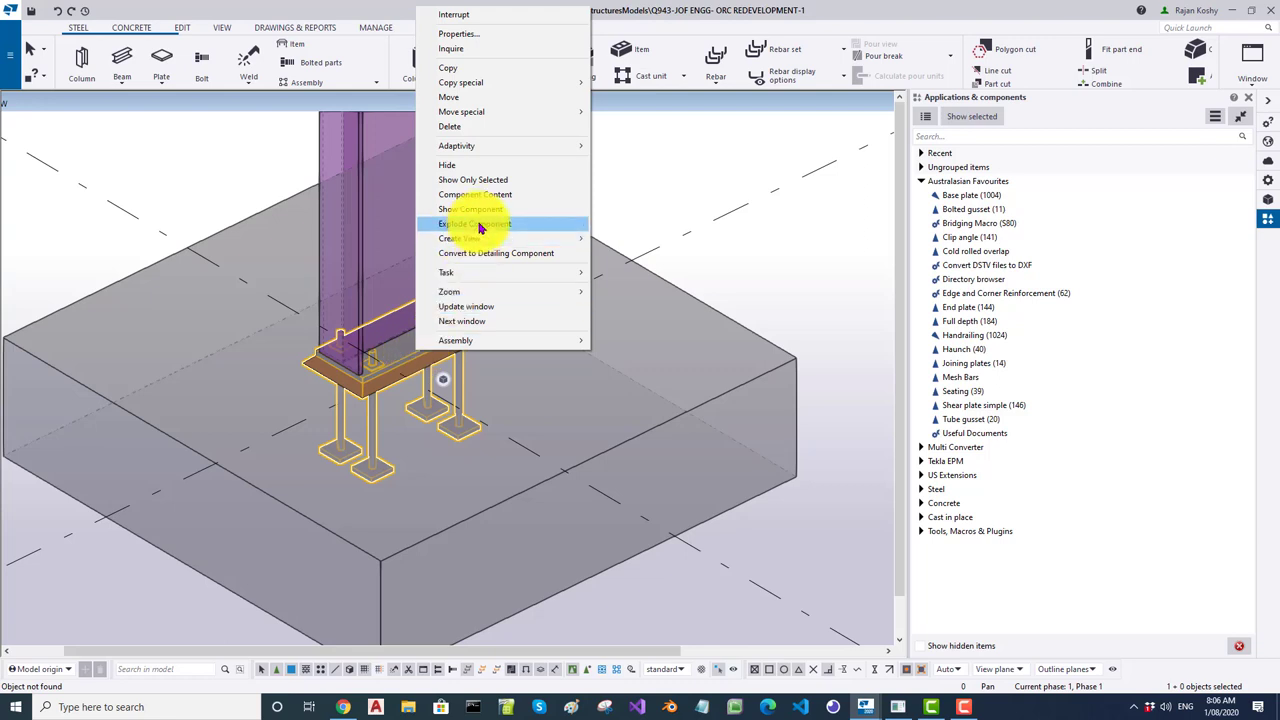
pyautogui.click(1206, 195)
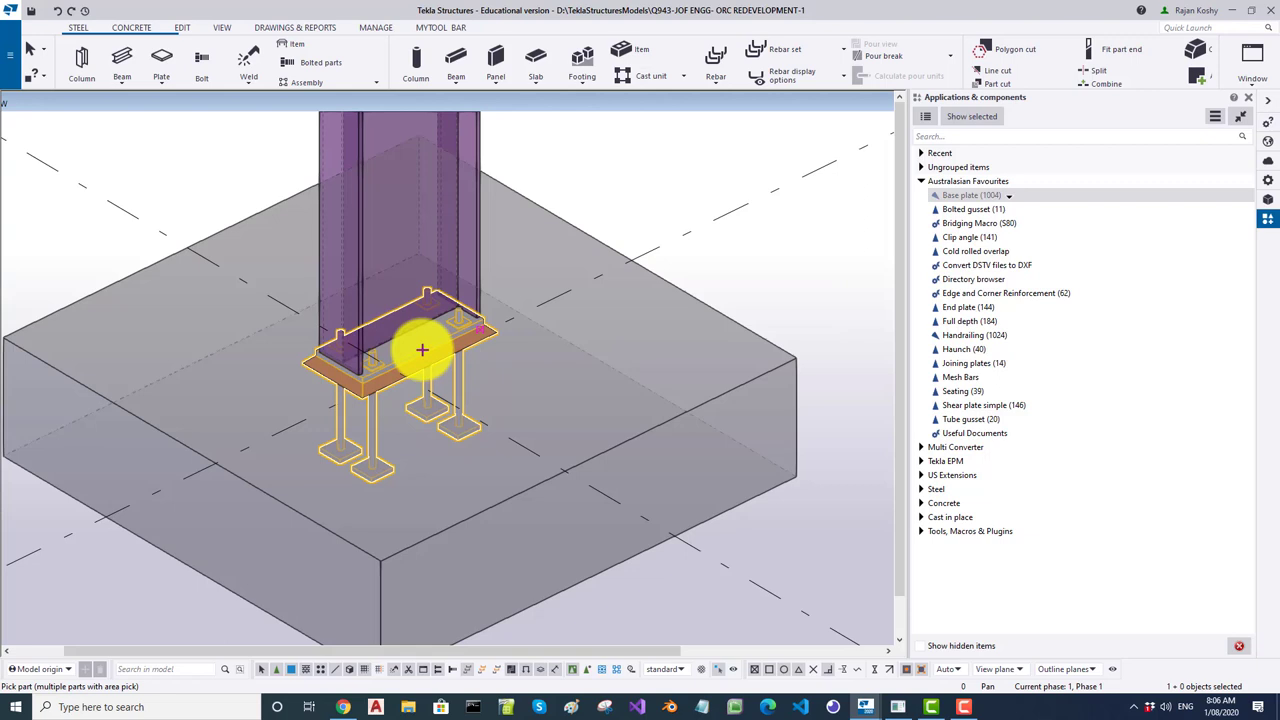
pyautogui.click(383, 337)
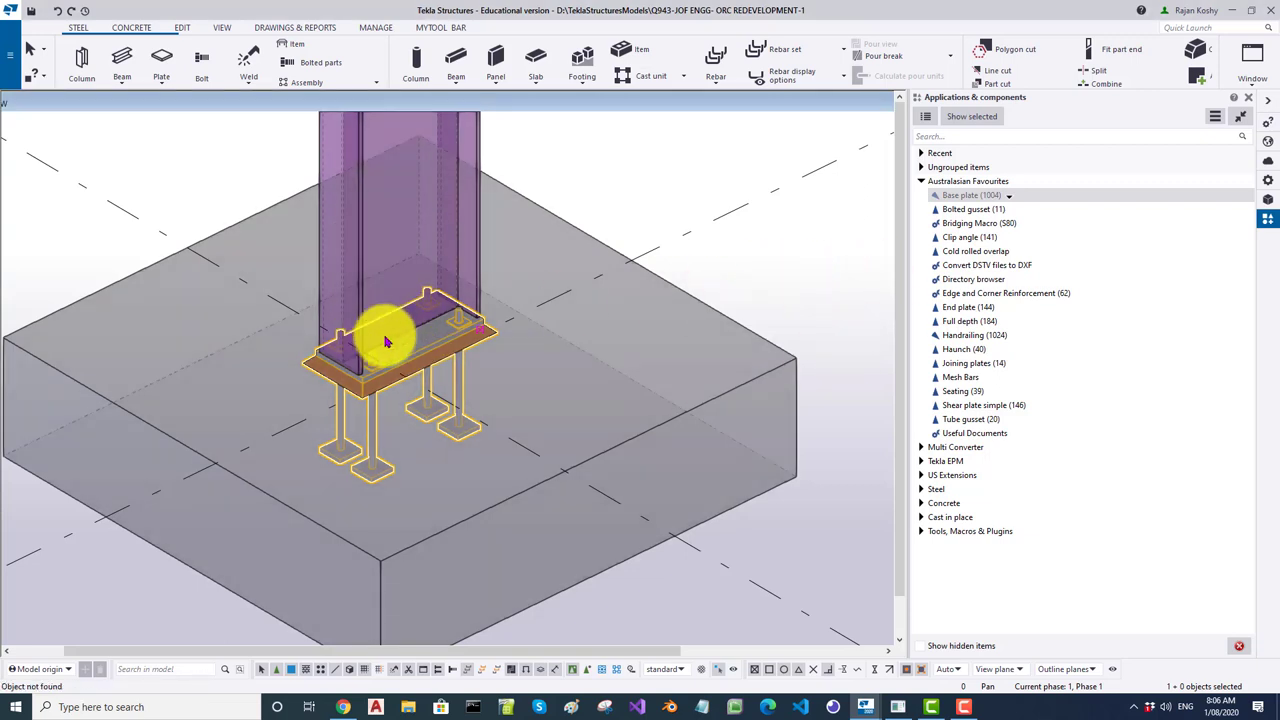
pyautogui.rightClick(410, 349)
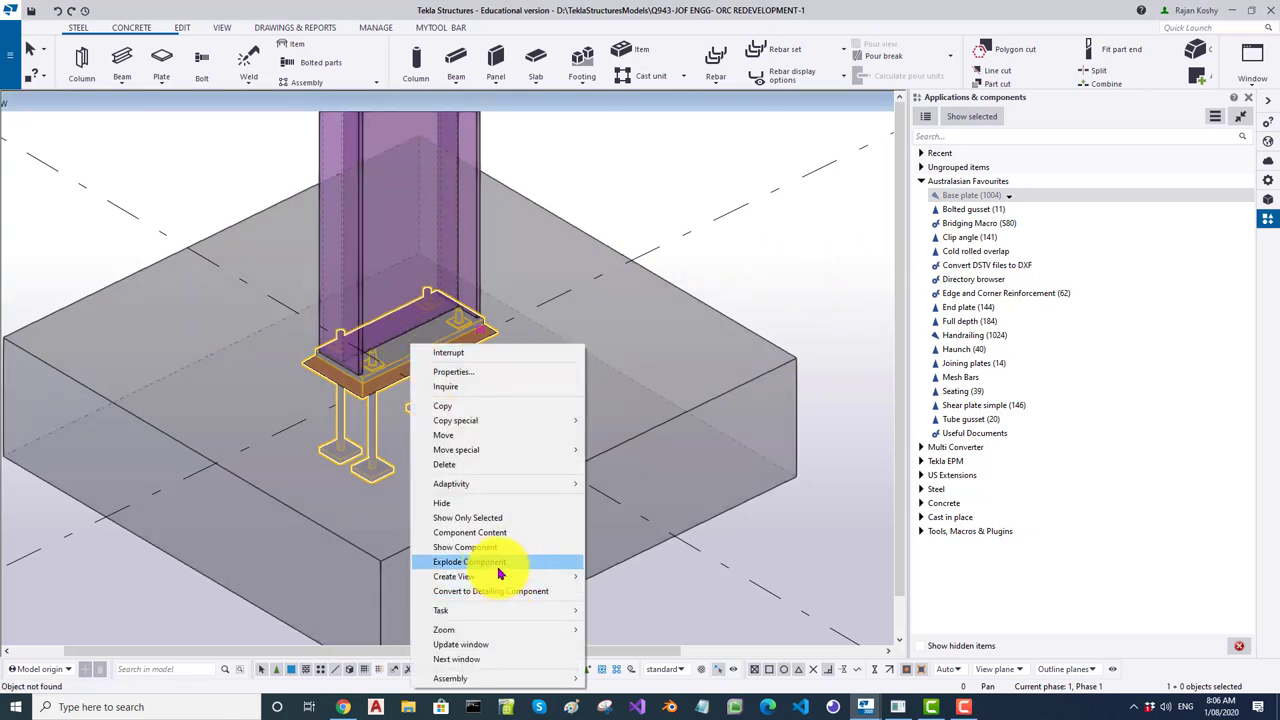
pyautogui.click(760, 585)
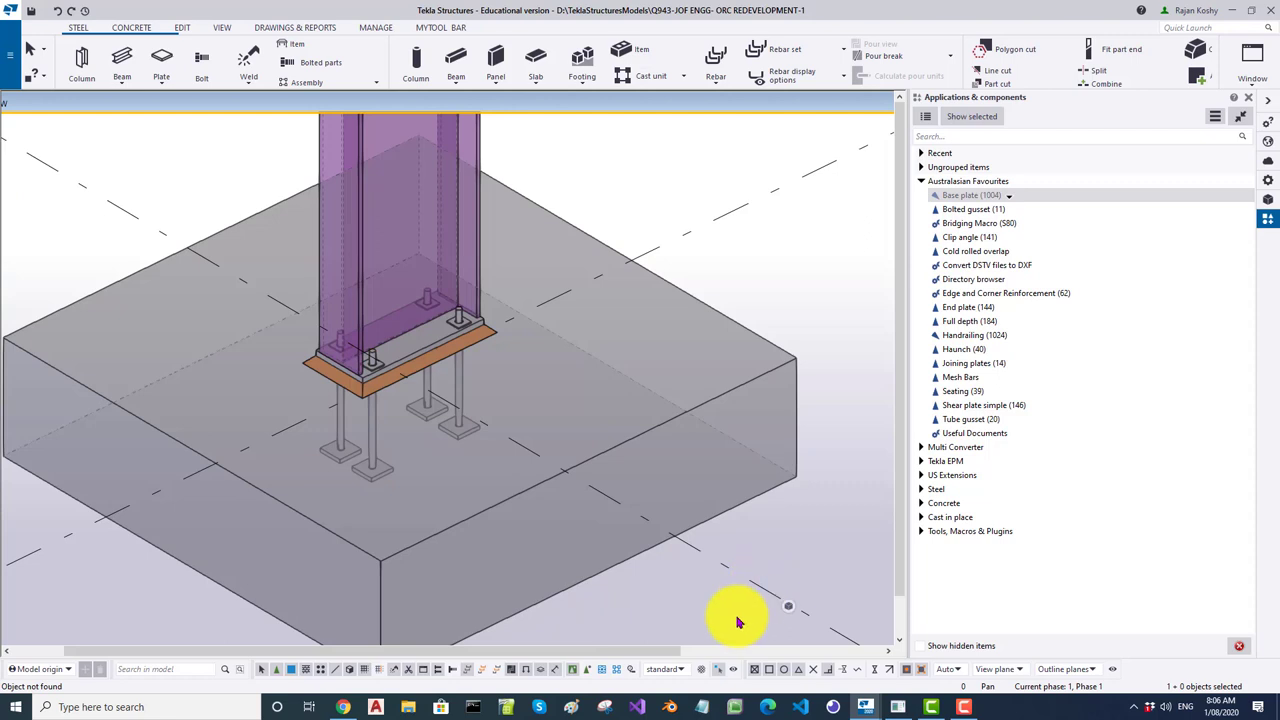
# Enable selecting individual parts inside components and check the base plate's own actions.
pyautogui.click(584, 669)
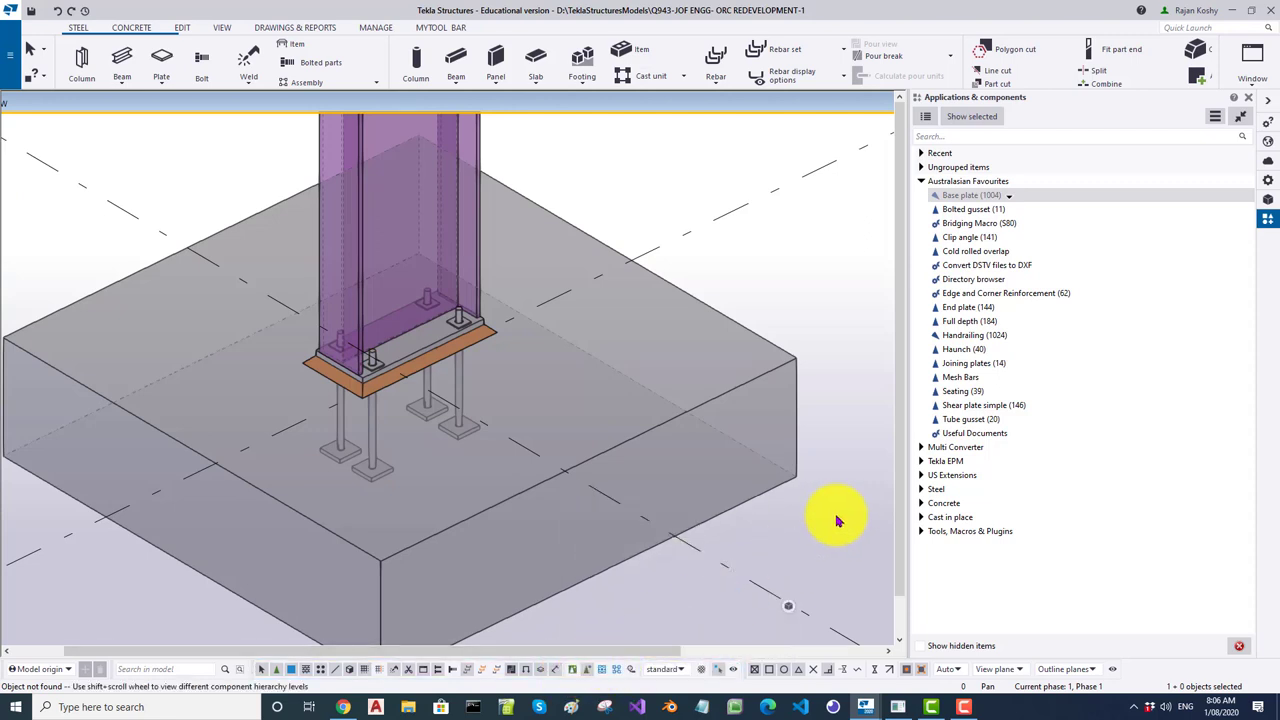
pyautogui.rightClick(421, 342)
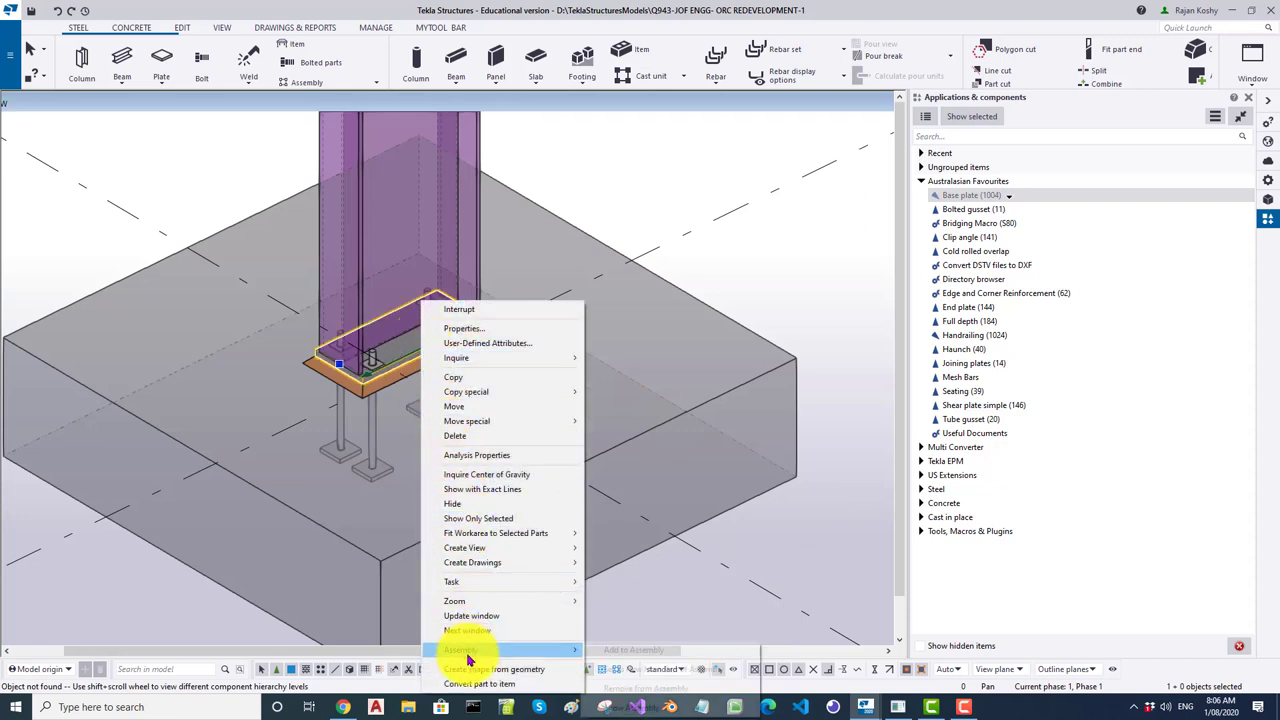
pyautogui.click(829, 537)
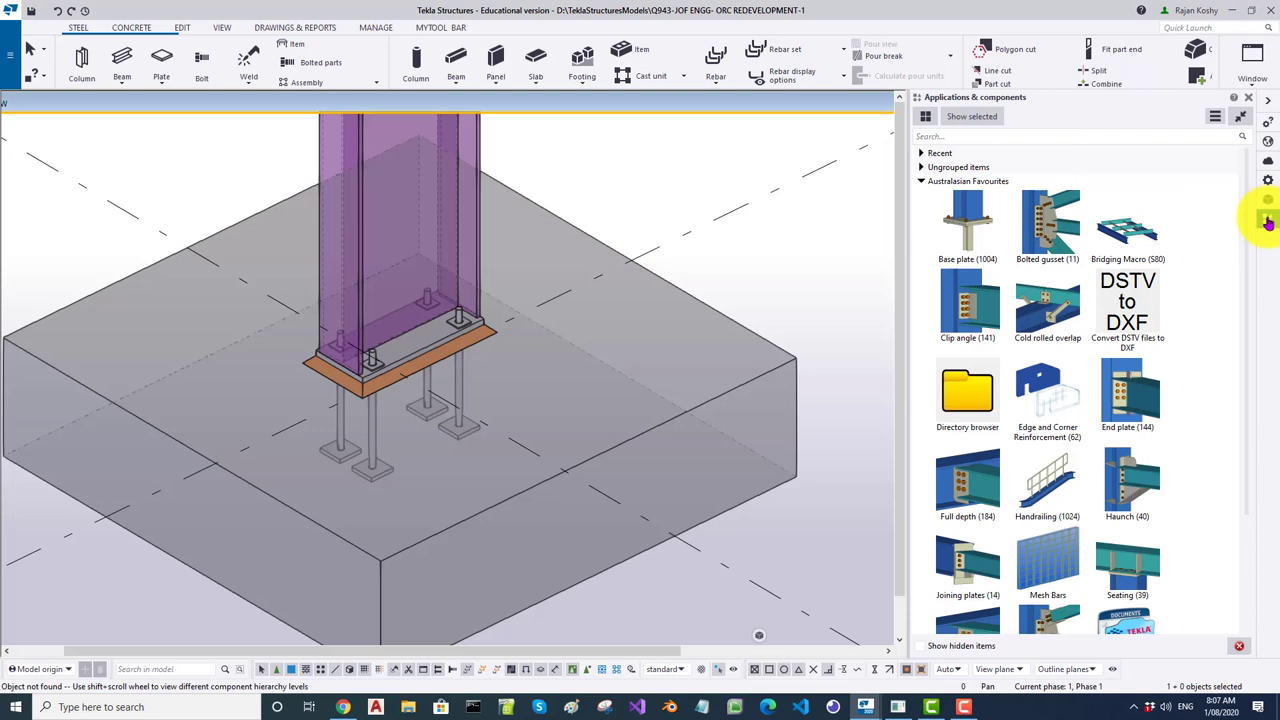
# Show the catalog management menu at the top of the Applications & components panel.
pyautogui.click(1215, 118)
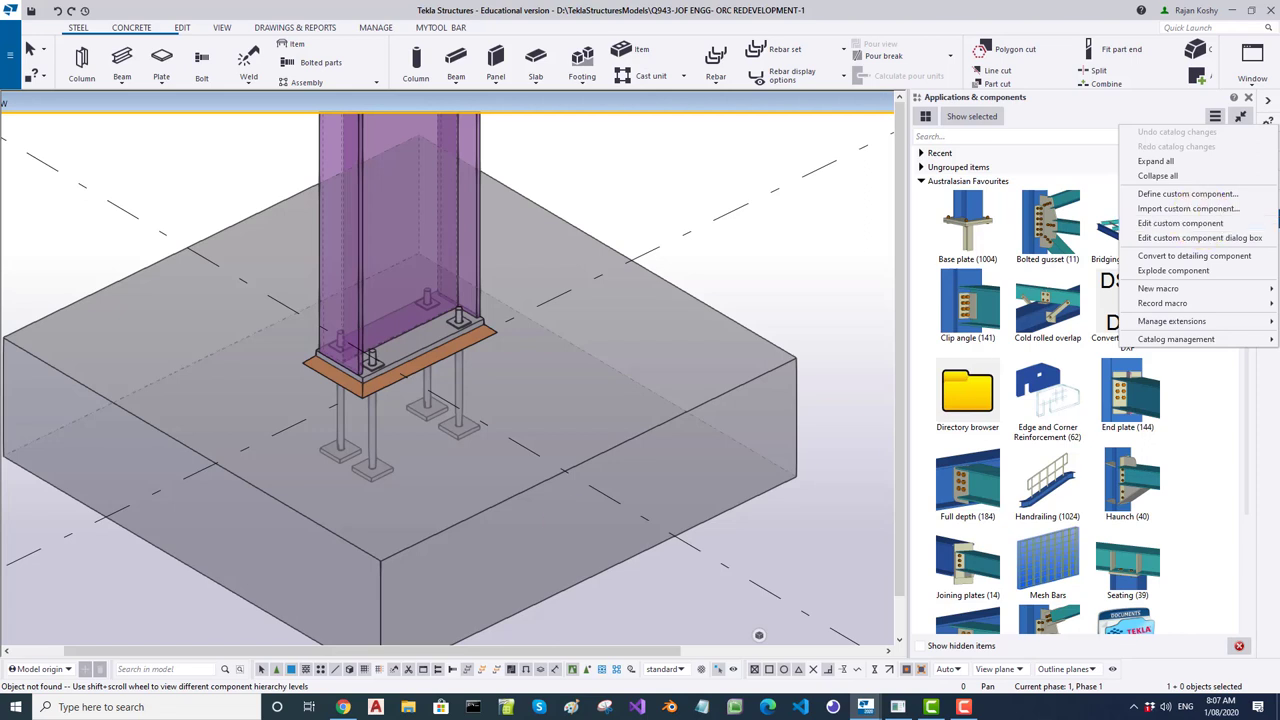
# Bring up the Base plate (1004) properties dialog and move it right of the column footing model.
pyautogui.doubleClick(967, 225)
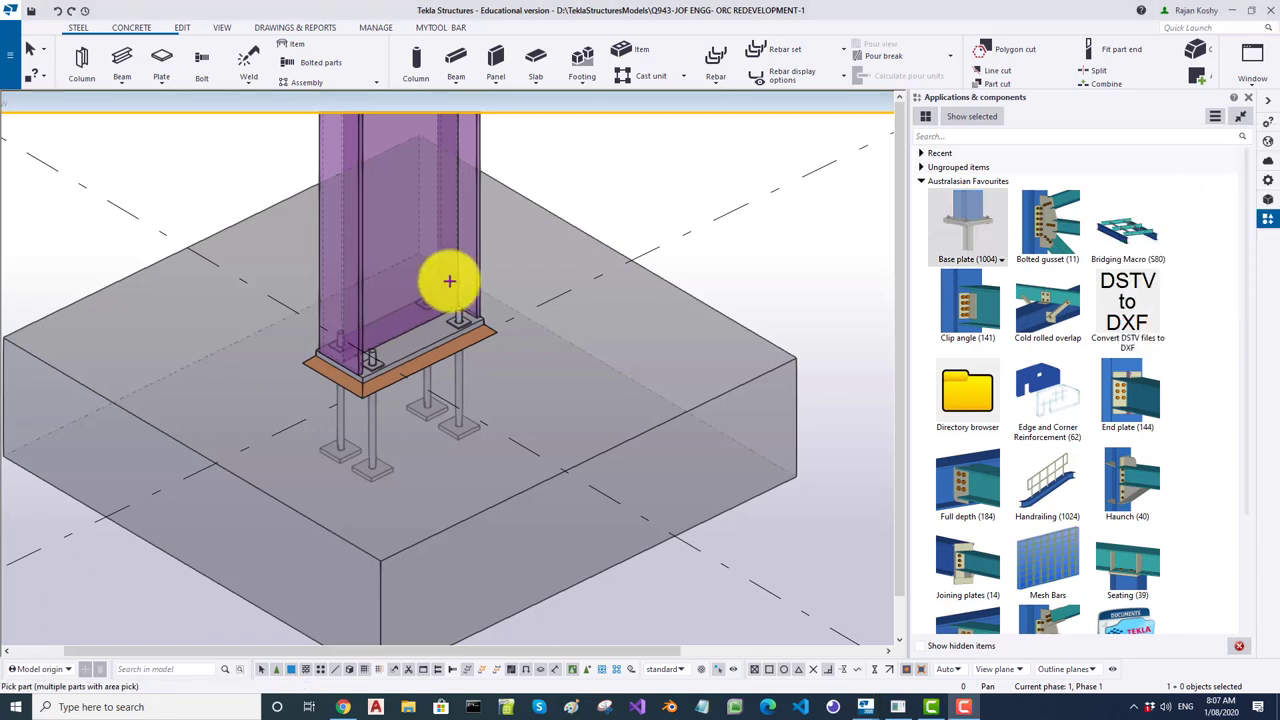
pyautogui.click(417, 354)
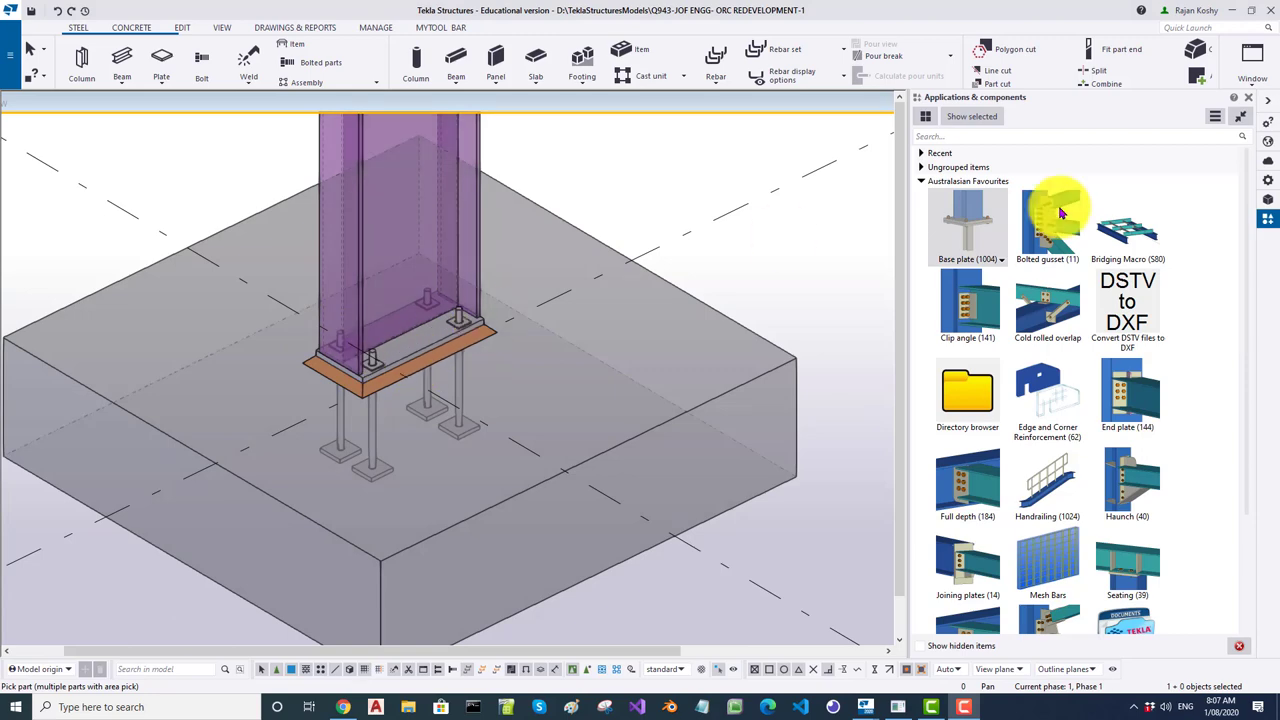
pyautogui.doubleClick(971, 227)
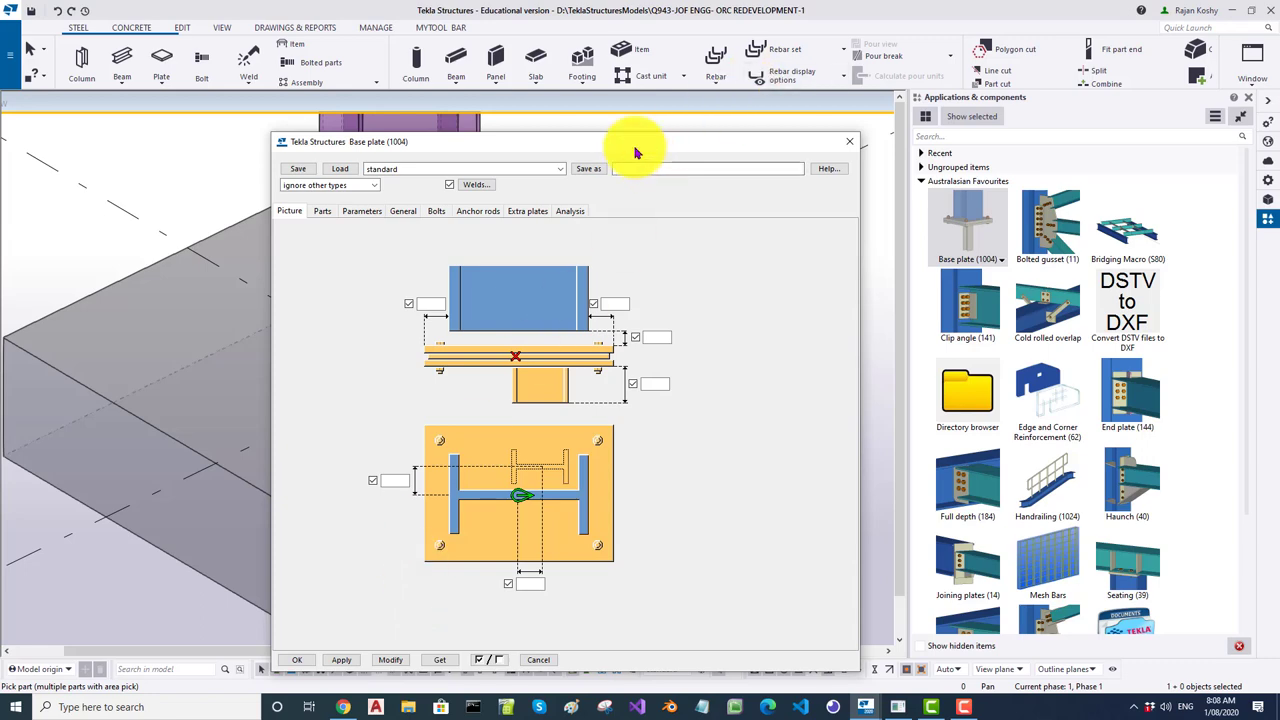
pyautogui.moveTo(636, 145); pyautogui.dragTo(955, 146)
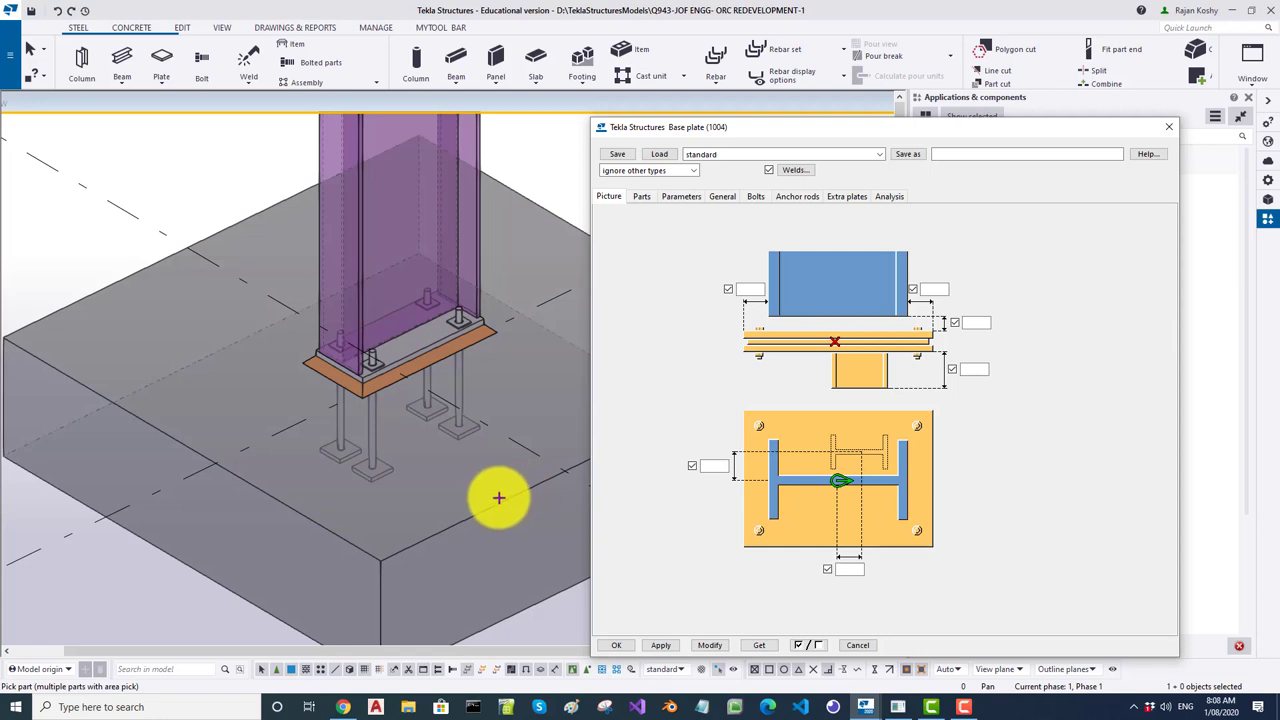
# Show the Parts tab with the BASEPLATE plate, fitting plates and additional beam, while inspecting the columns.
pyautogui.click(644, 197)
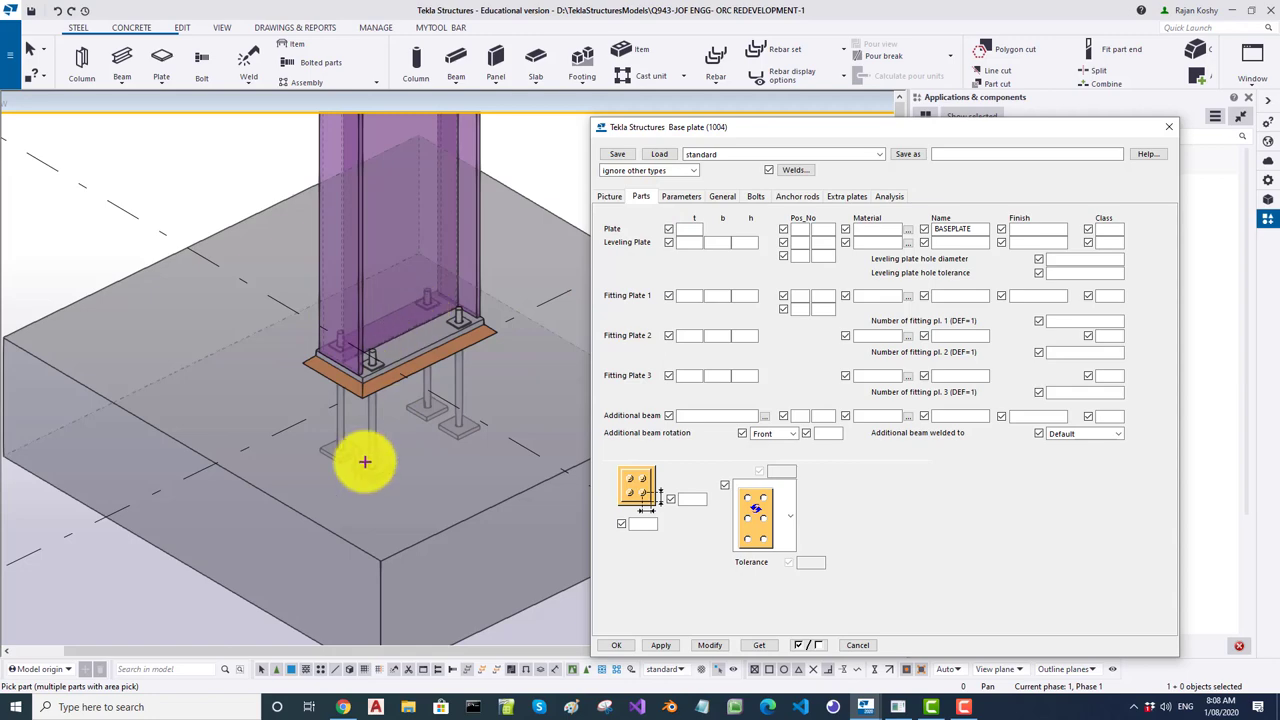
pyautogui.scroll(-3, 306, 444)
pyautogui.scroll(-5, 306, 440)
pyautogui.scroll(-2, 514, 623)
pyautogui.scroll(3, 466, 400)
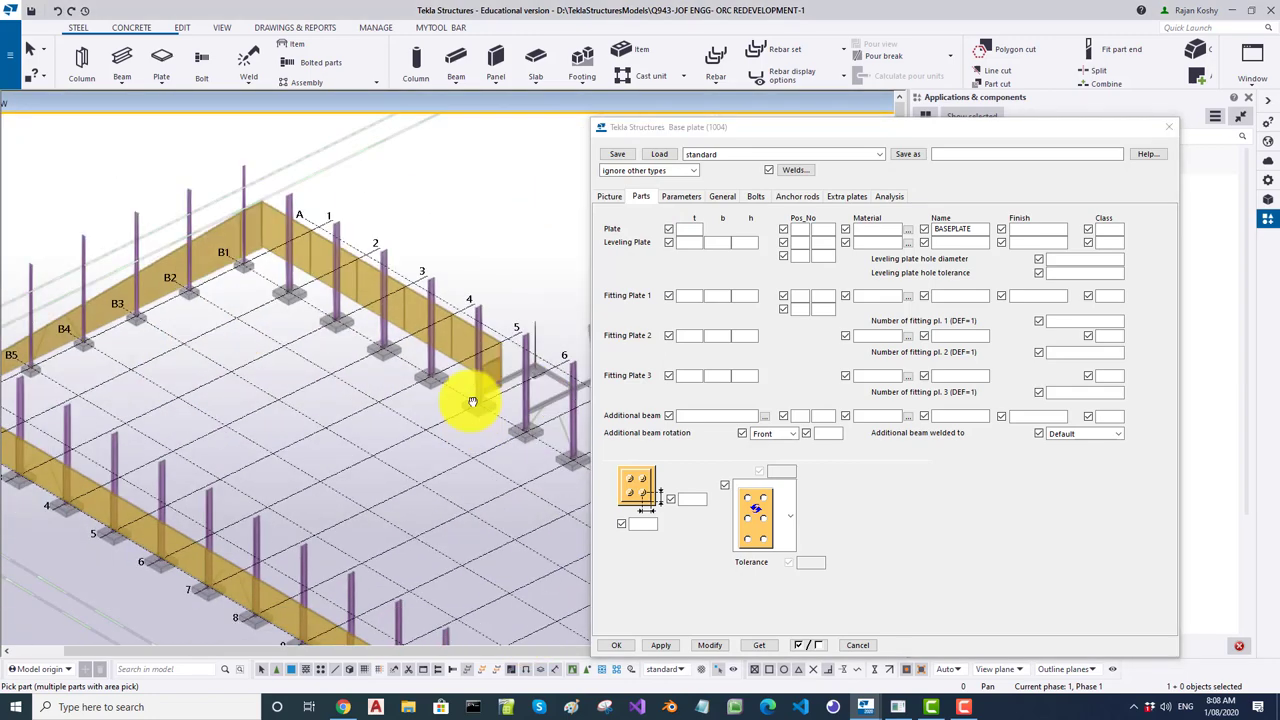
pyautogui.moveTo(457, 434); pyautogui.dragTo(300, 423, button='middle')
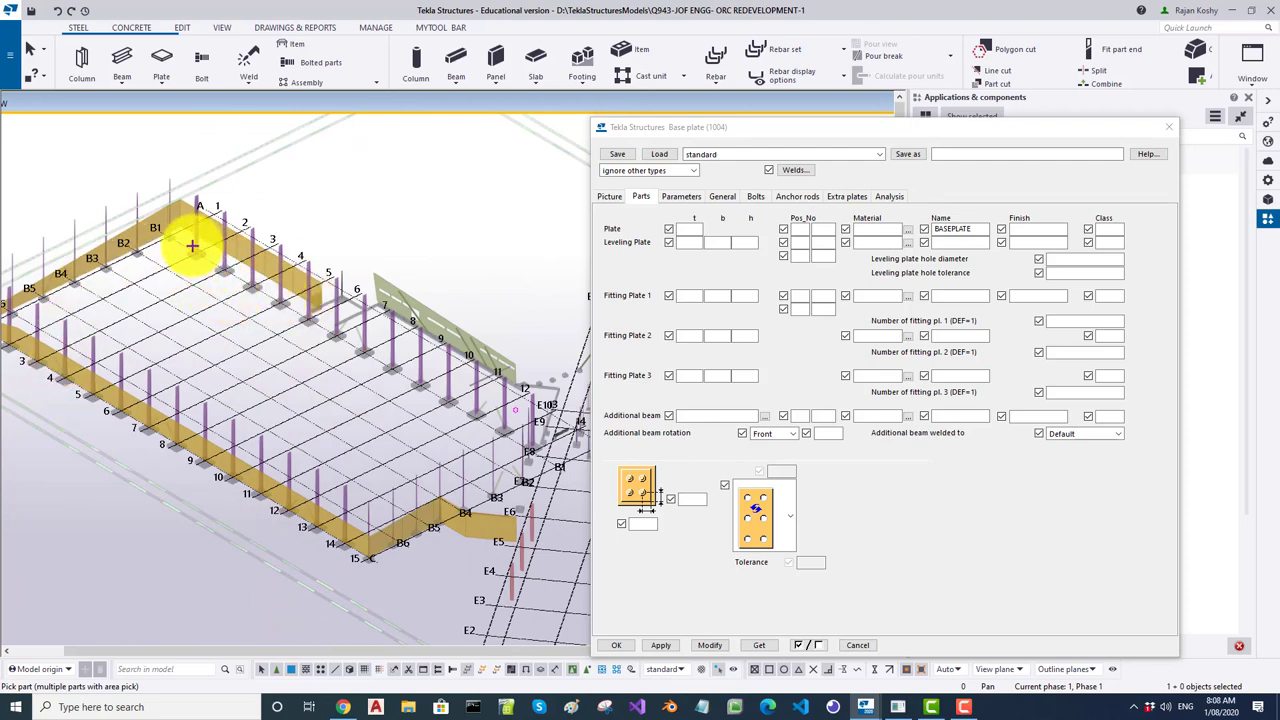
pyautogui.scroll(5, 192, 245)
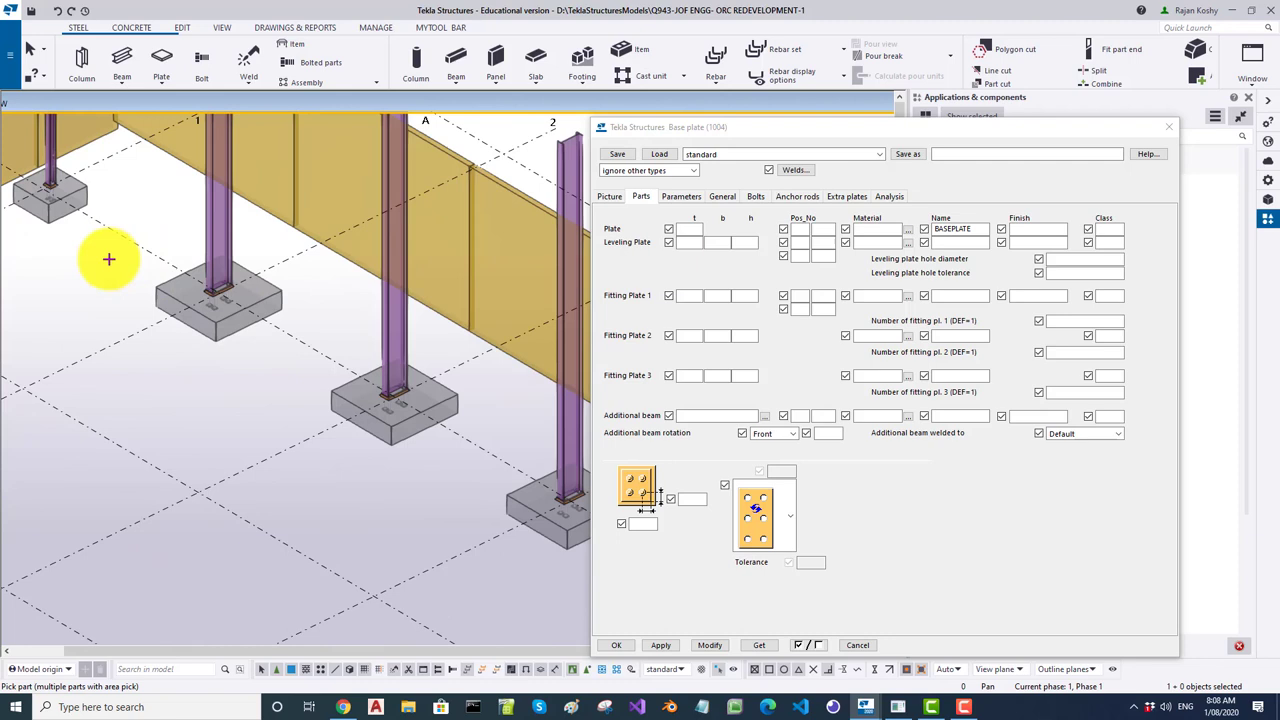
pyautogui.scroll(3, 153, 259)
pyautogui.scroll(2, 355, 308)
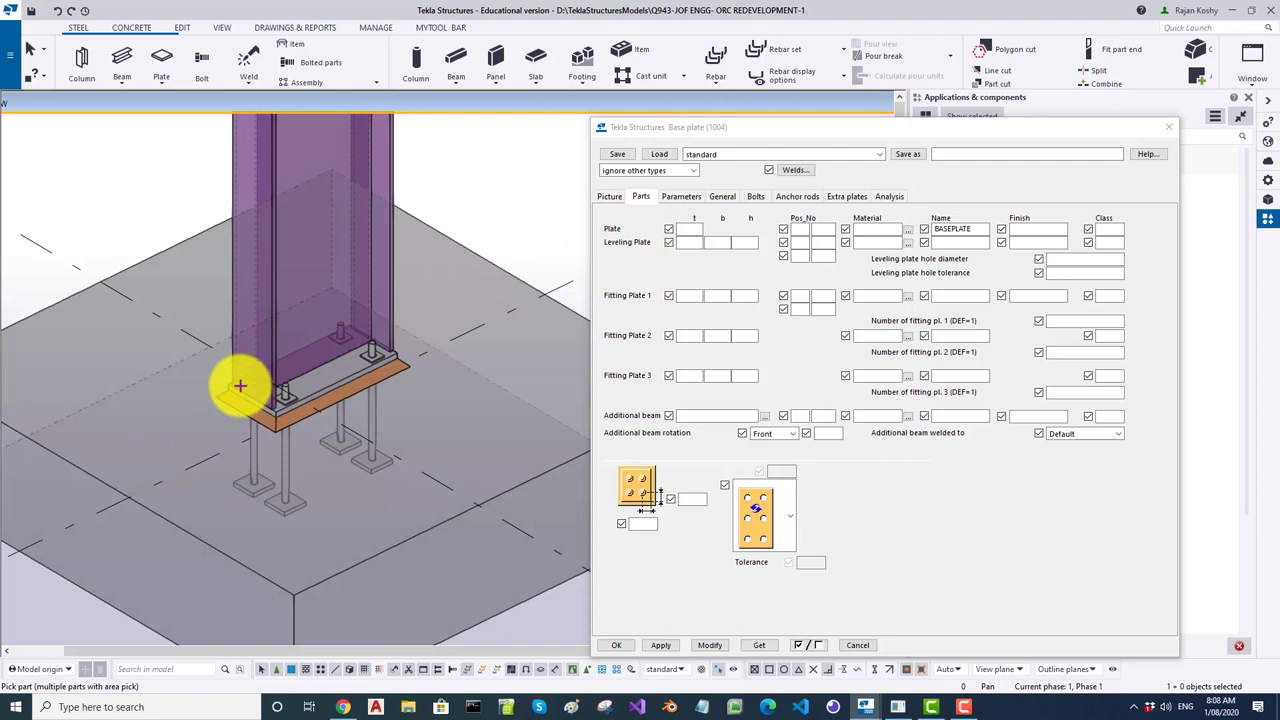
pyautogui.scroll(-3, 240, 385)
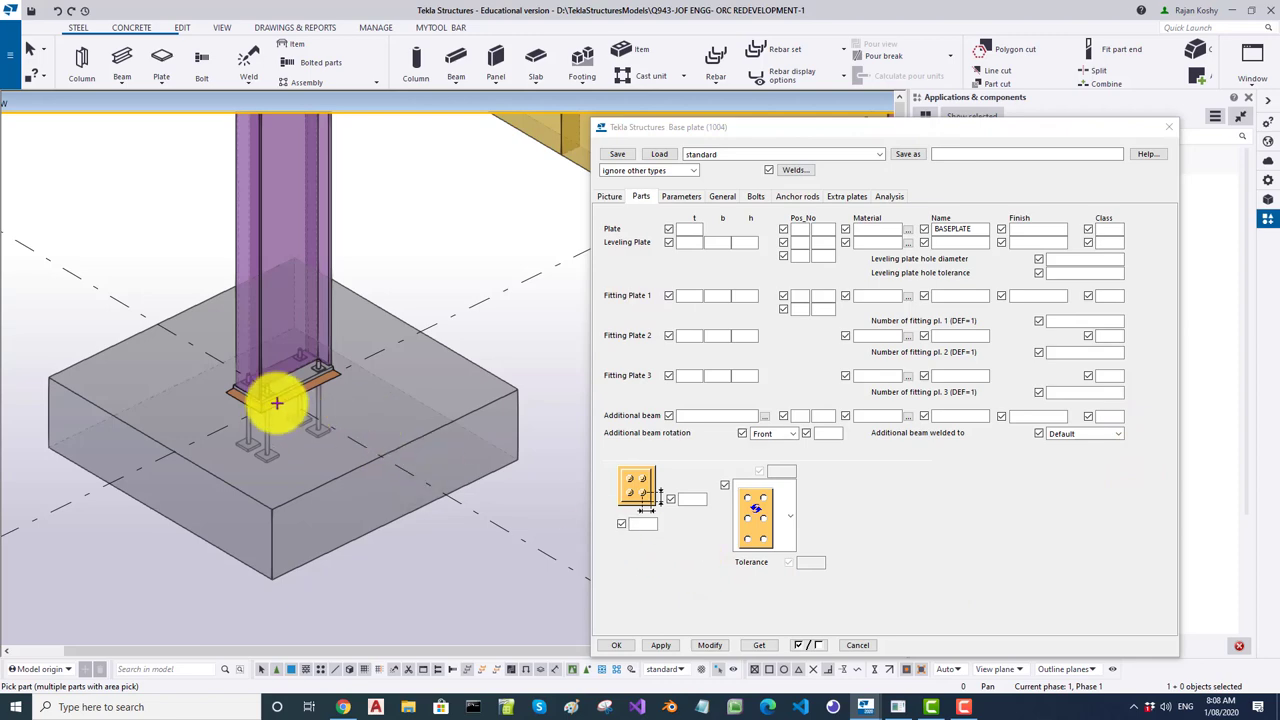
pyautogui.scroll(2, 280, 392)
pyautogui.scroll(2, 290, 383)
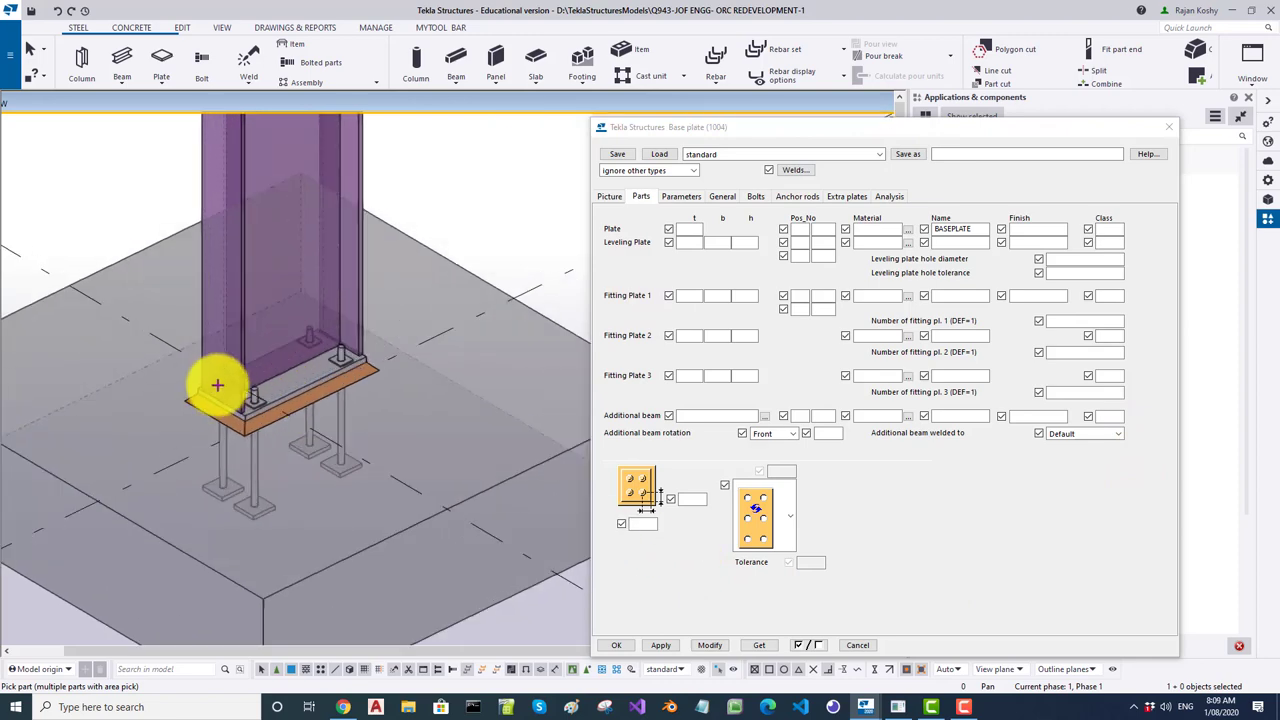
pyautogui.scroll(-3, 290, 380)
pyautogui.scroll(-3, 191, 351)
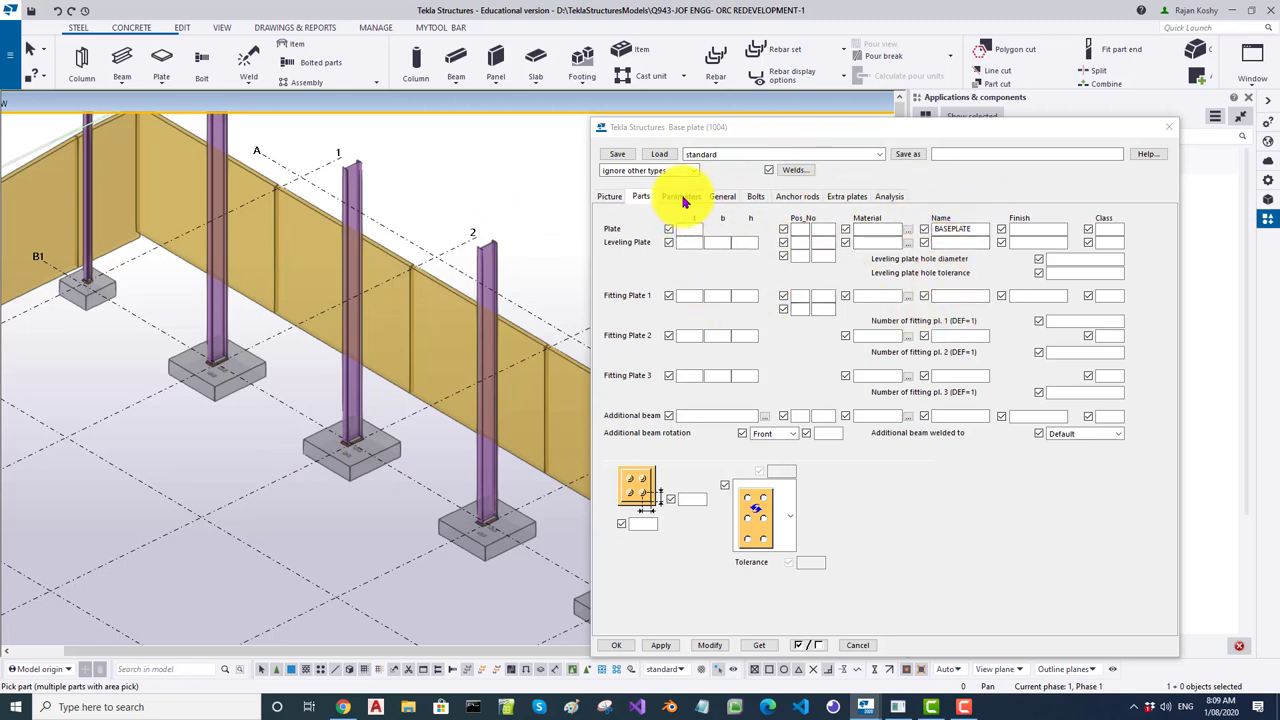
# Check the existing column footings, returning the Base plate (1004) dialog to its BASEPLATE Parts tab.
pyautogui.click(682, 197)
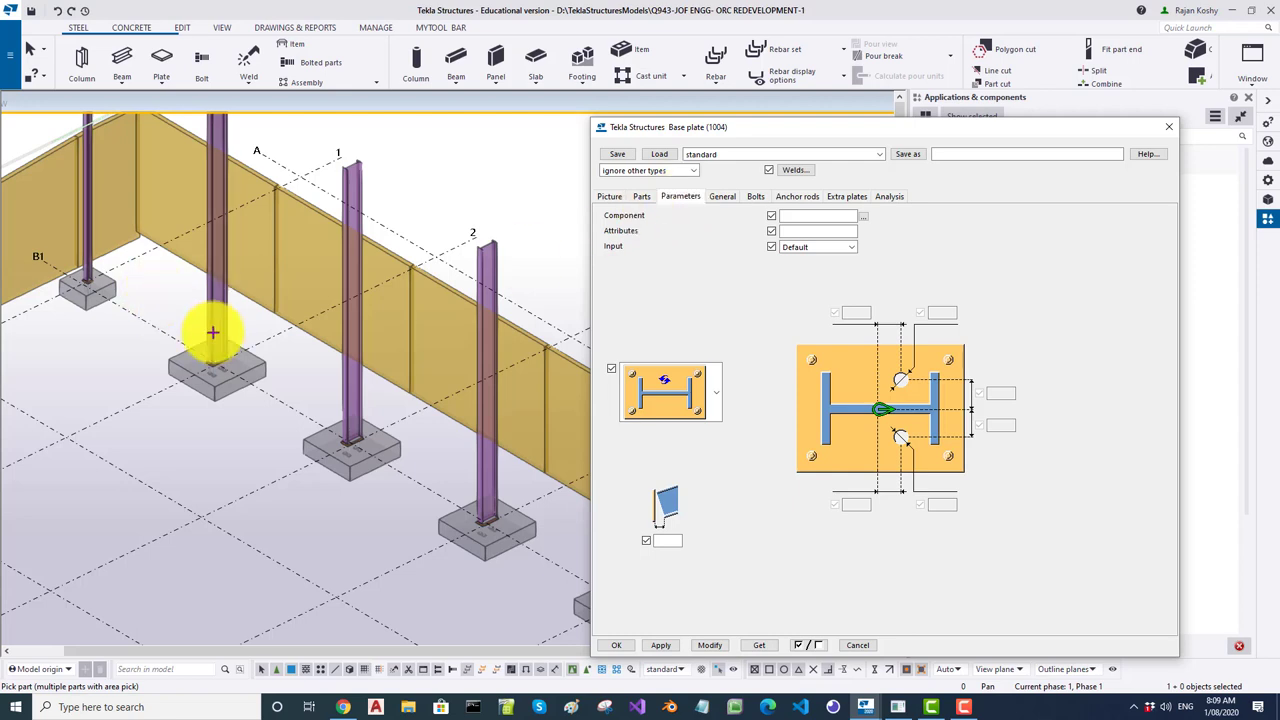
pyautogui.scroll(6, 217, 337)
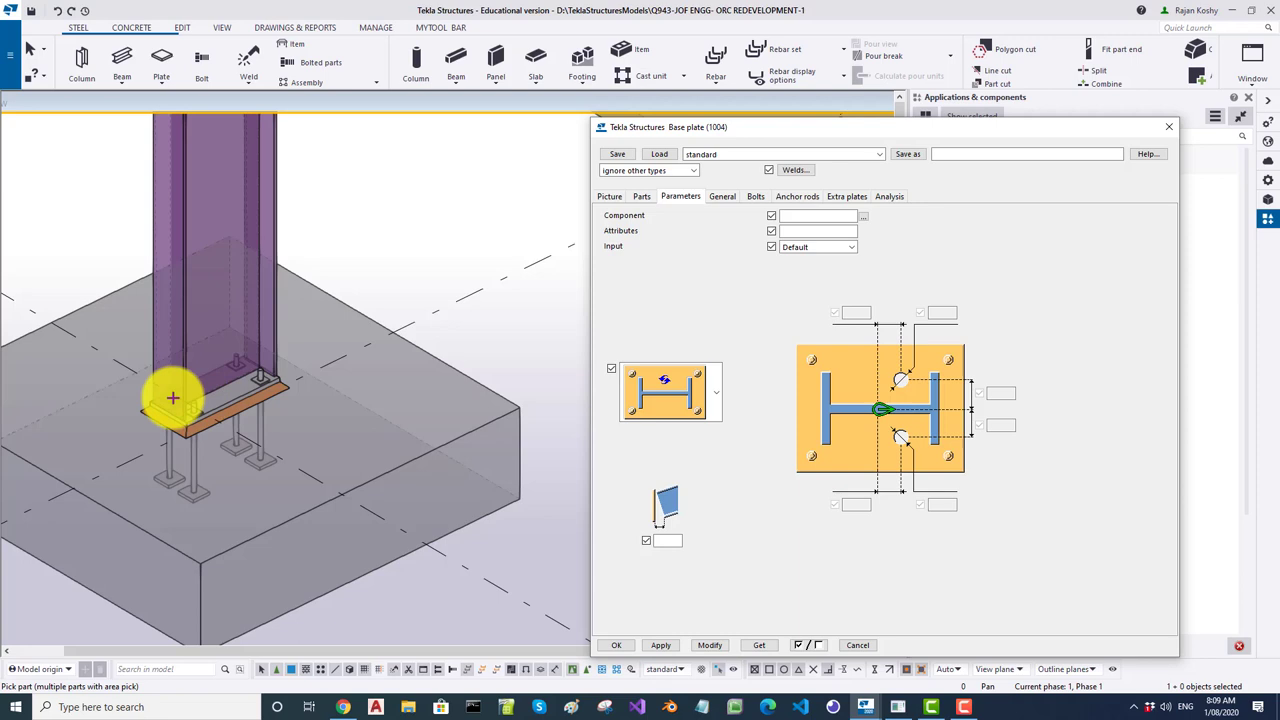
pyautogui.scroll(-2, 174, 383)
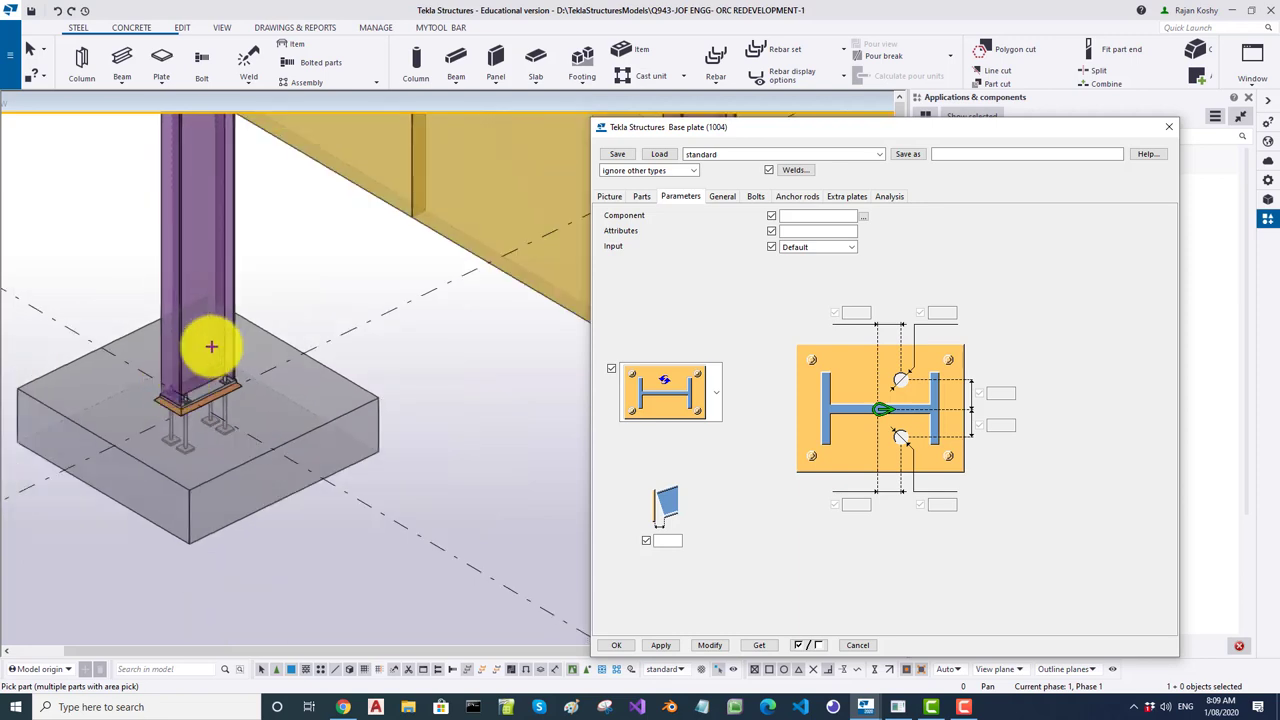
pyautogui.scroll(-3, 200, 340)
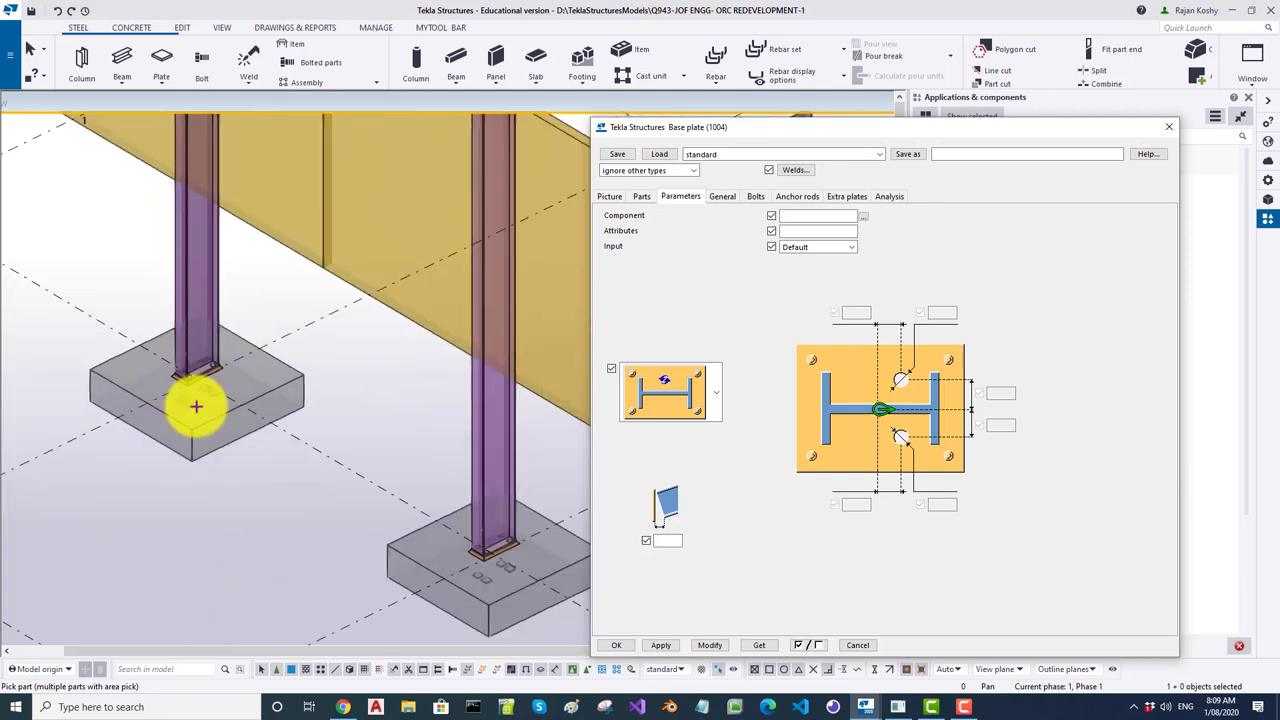
pyautogui.scroll(2, 190, 390)
pyautogui.scroll(-3, 109, 363)
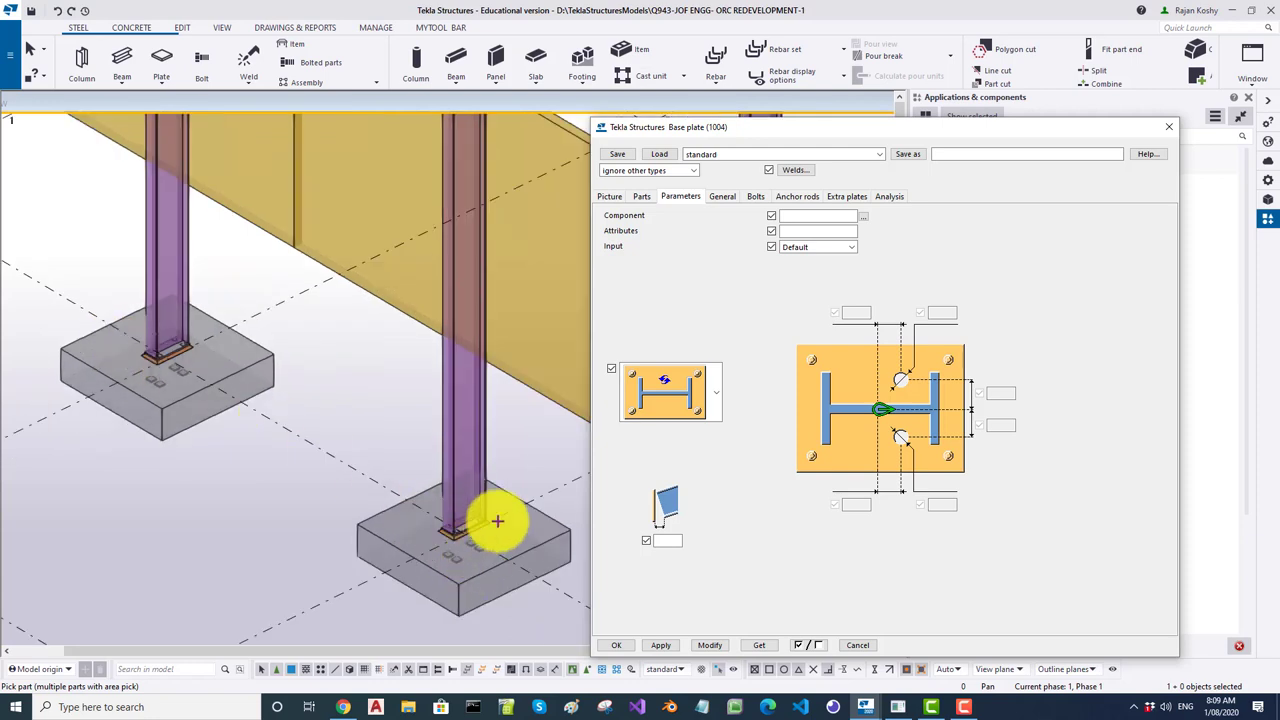
pyautogui.scroll(2, 480, 522)
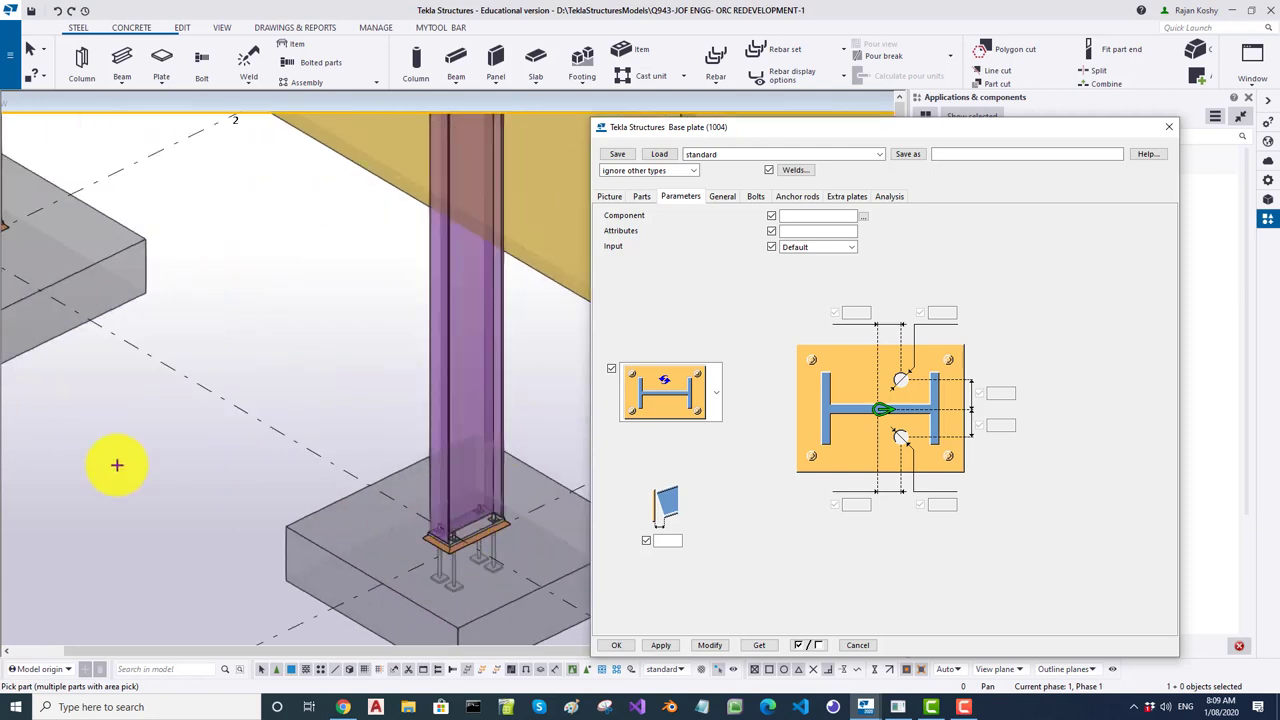
pyautogui.scroll(-2, 137, 435)
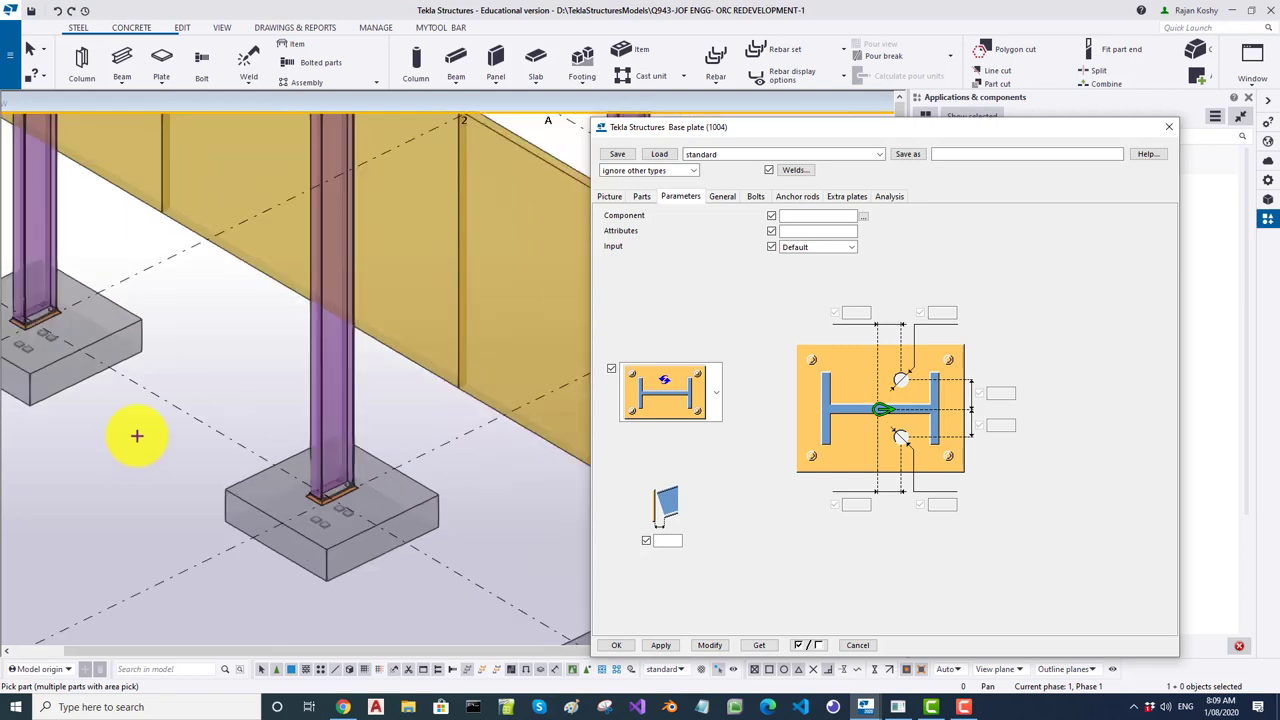
pyautogui.moveTo(143, 434); pyautogui.dragTo(271, 449, button='middle')
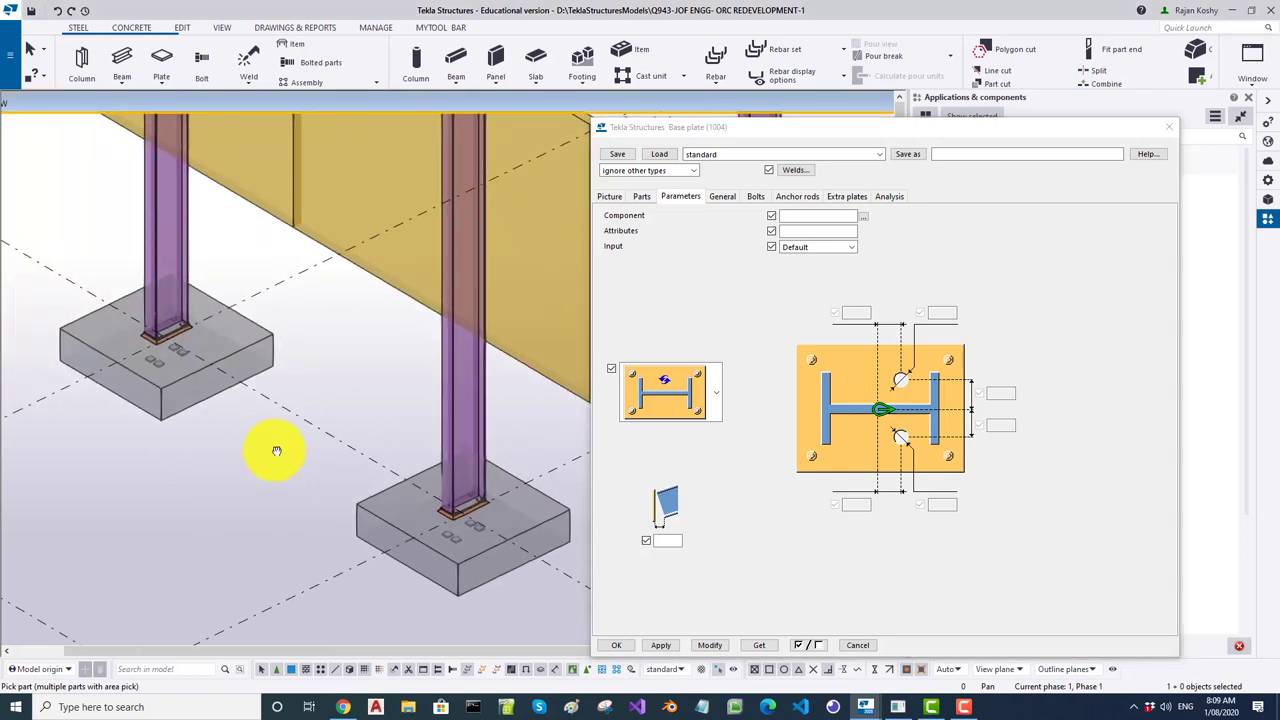
pyautogui.scroll(3, 168, 314)
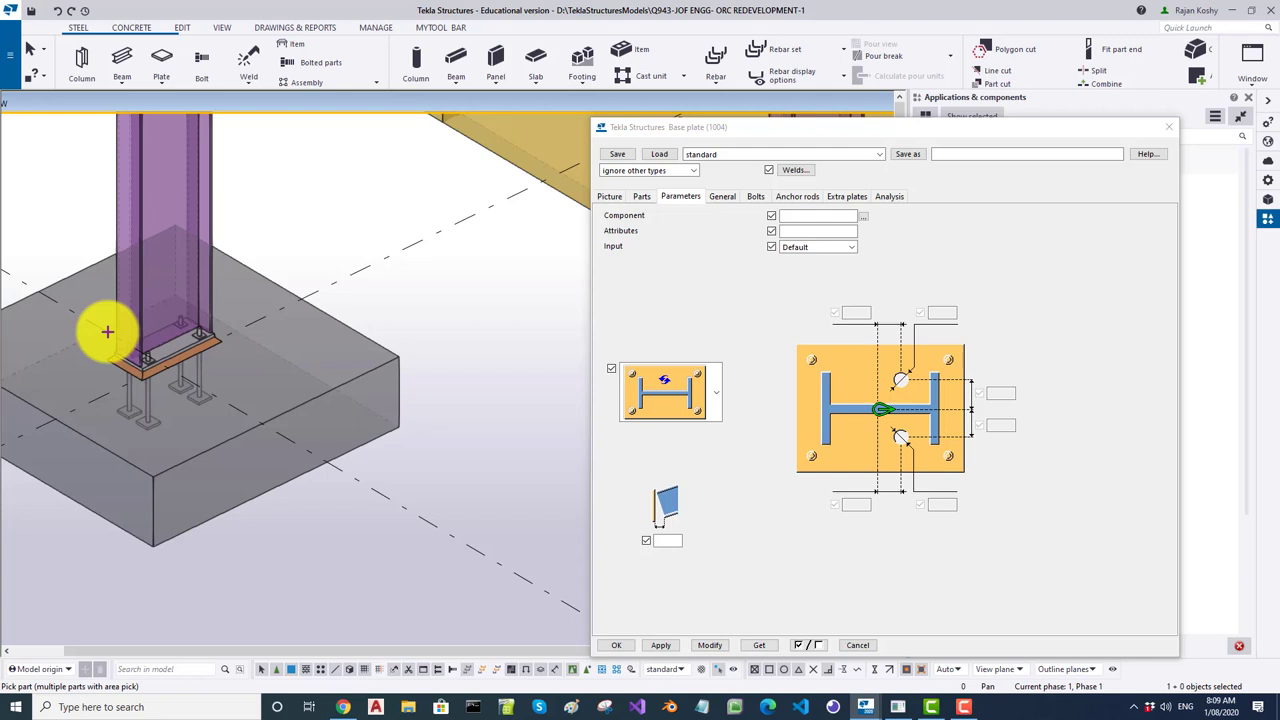
pyautogui.scroll(-2, 107, 331)
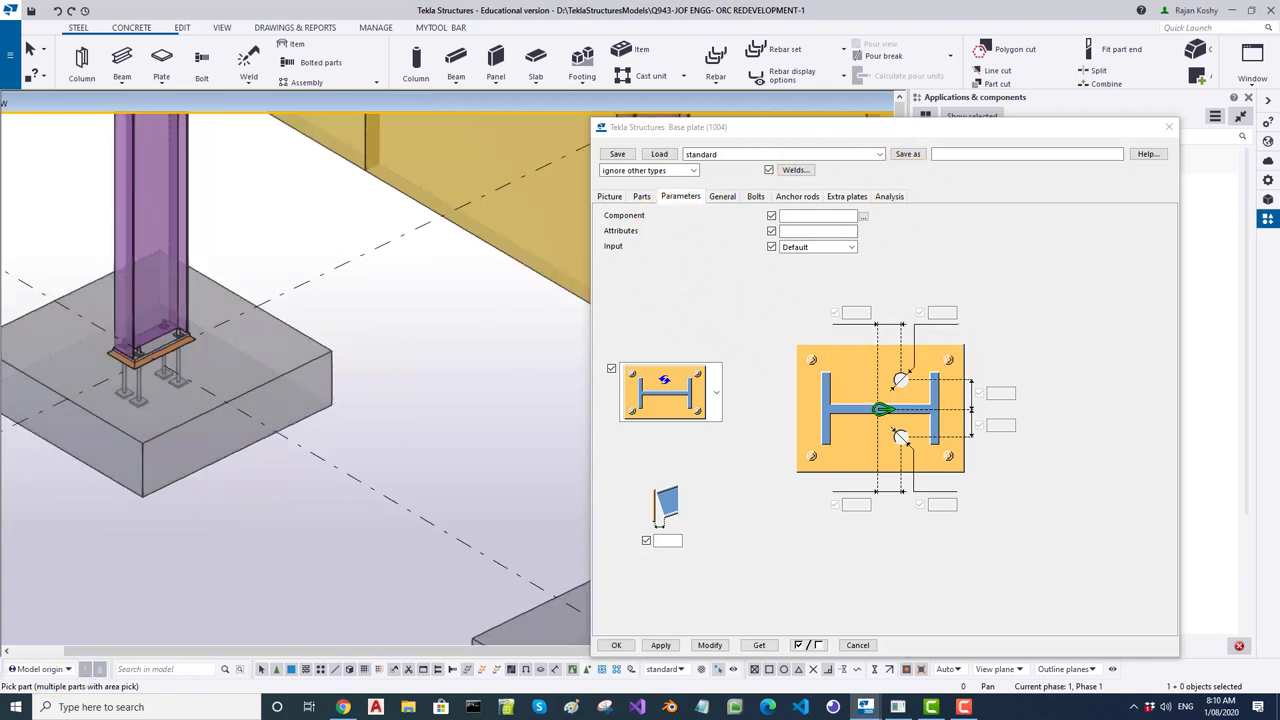
pyautogui.hotkey('ctrl', 'shift', 'Tab')
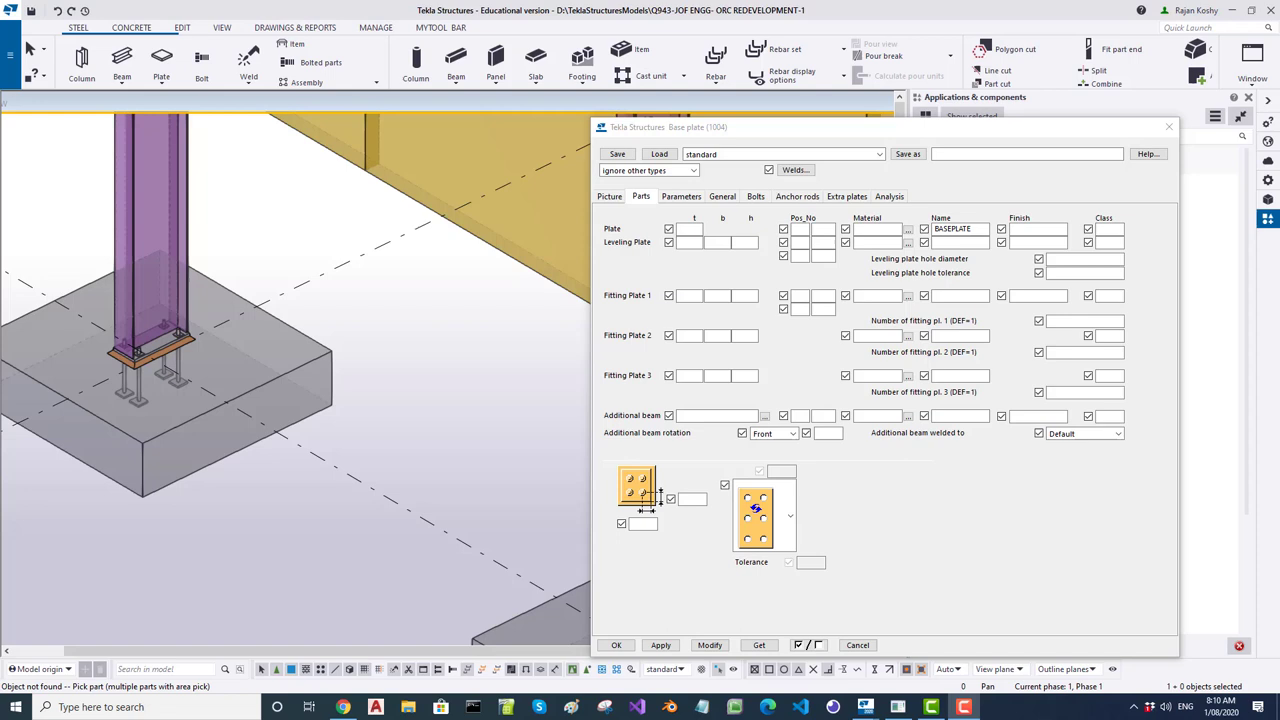
# Zoom to the column base and show the Base plate (1004) Parameters tab with its plate layout diagram.
pyautogui.scroll(3, 250, 400)
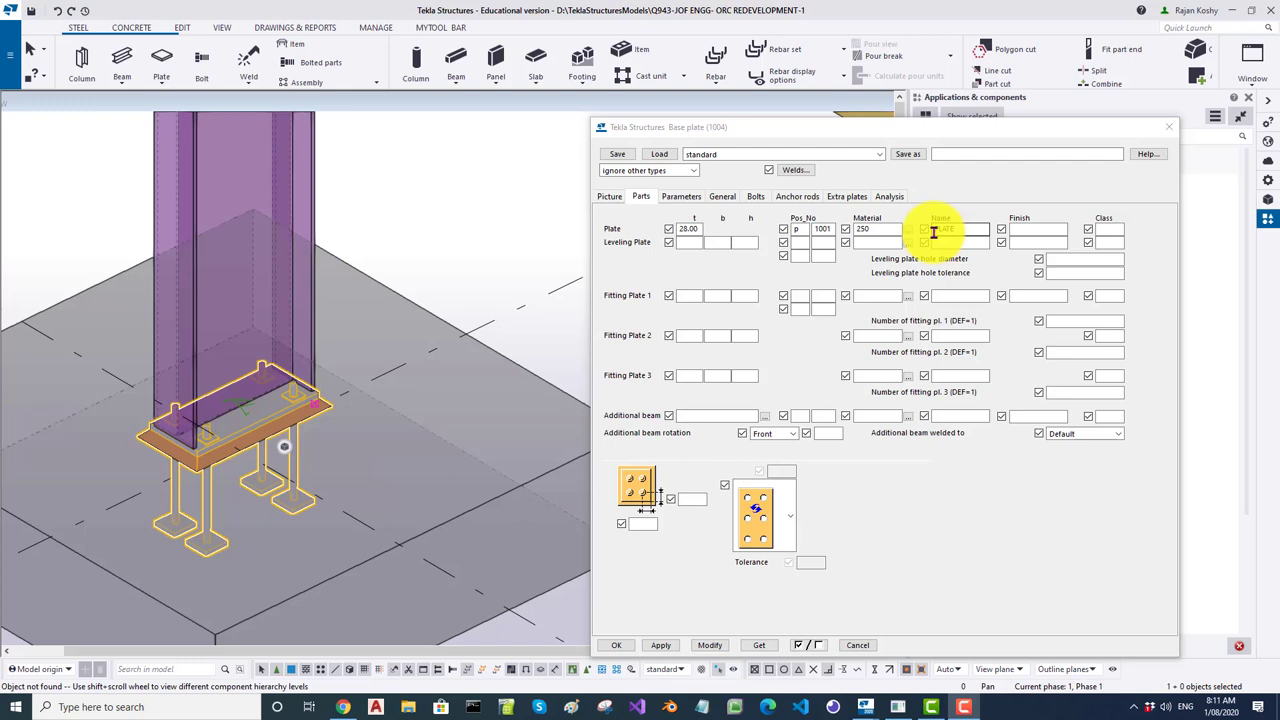
pyautogui.click(684, 198)
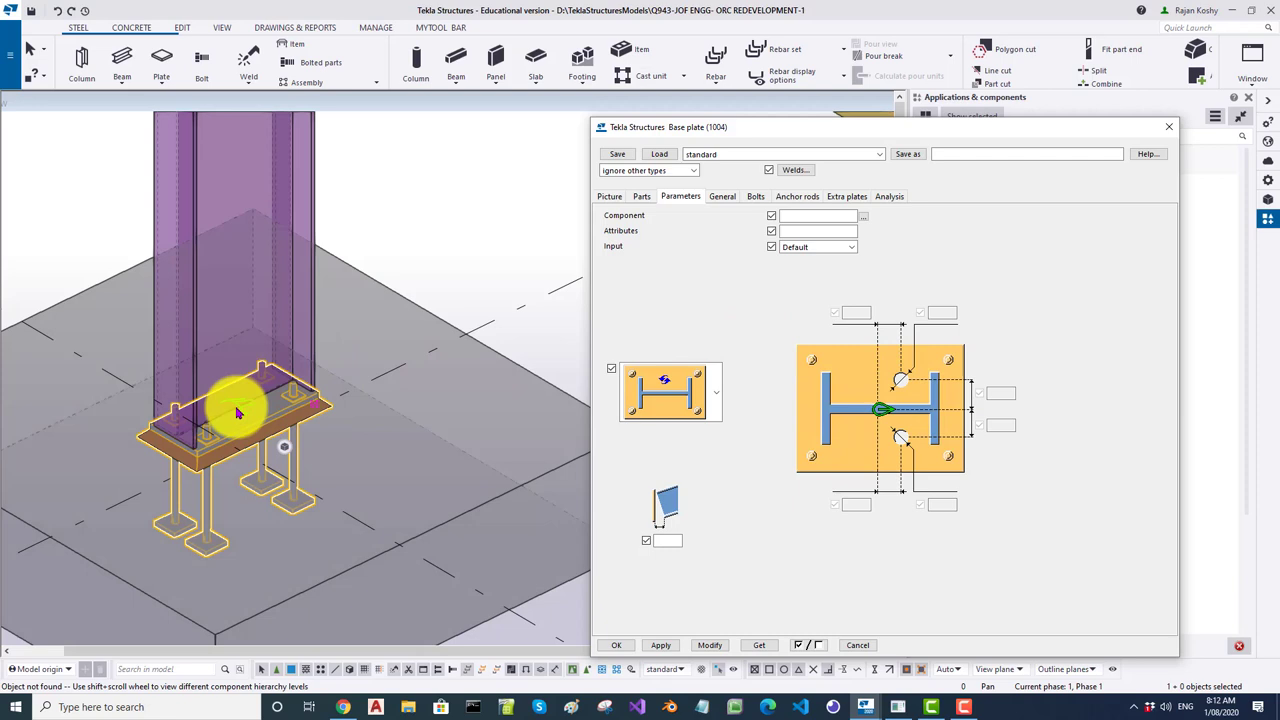
pyautogui.scroll(4, 220, 392)
pyautogui.scroll(-2, 381, 362)
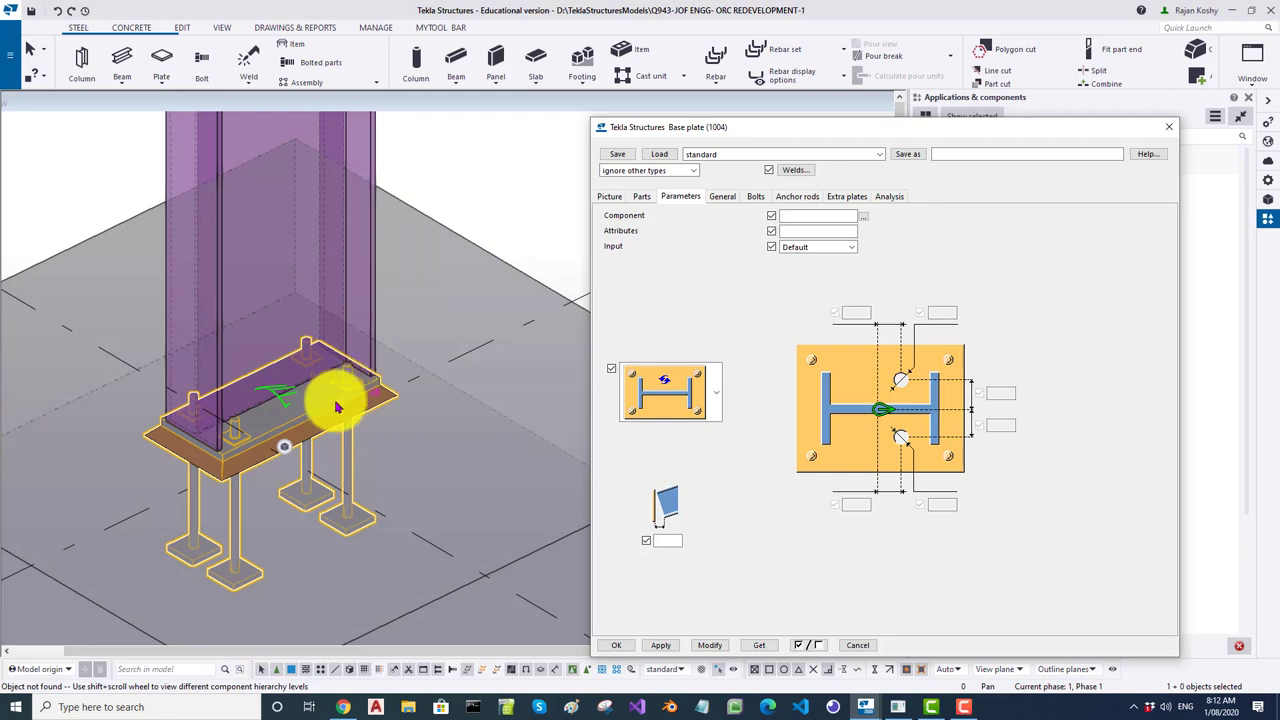
pyautogui.scroll(2, 329, 424)
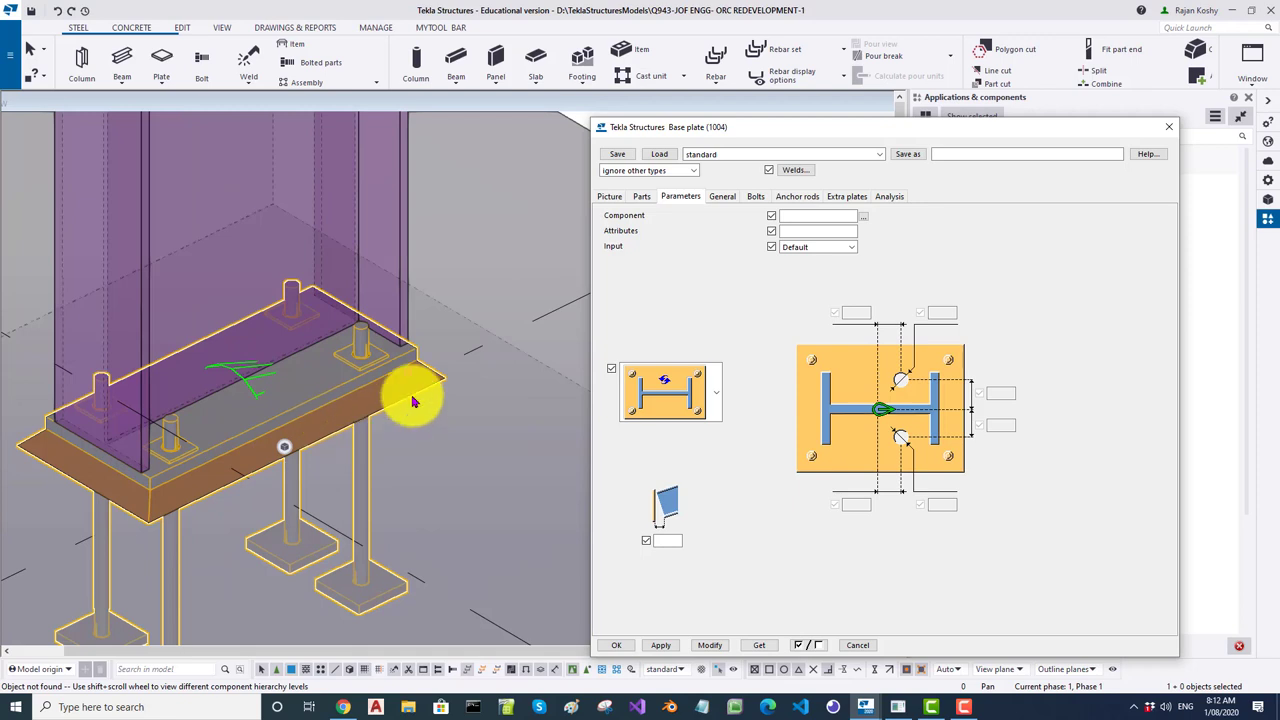
pyautogui.scroll(-2, 315, 414)
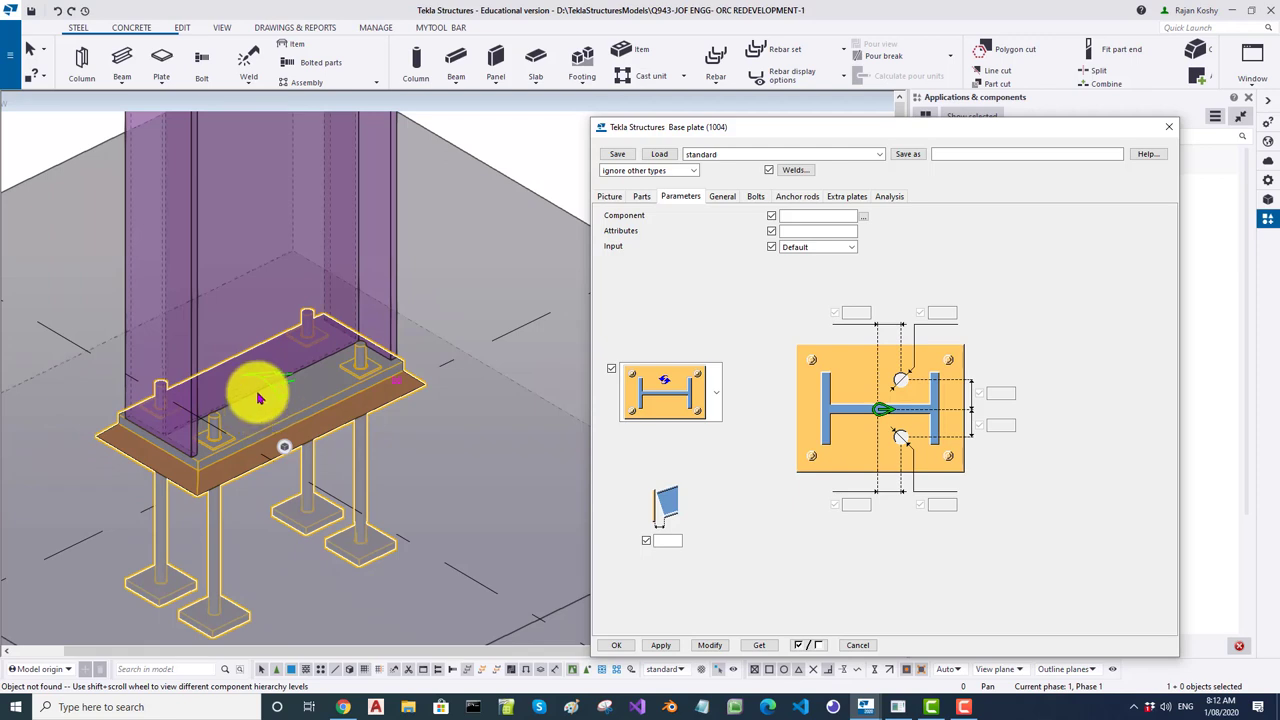
pyautogui.scroll(-1, 258, 398)
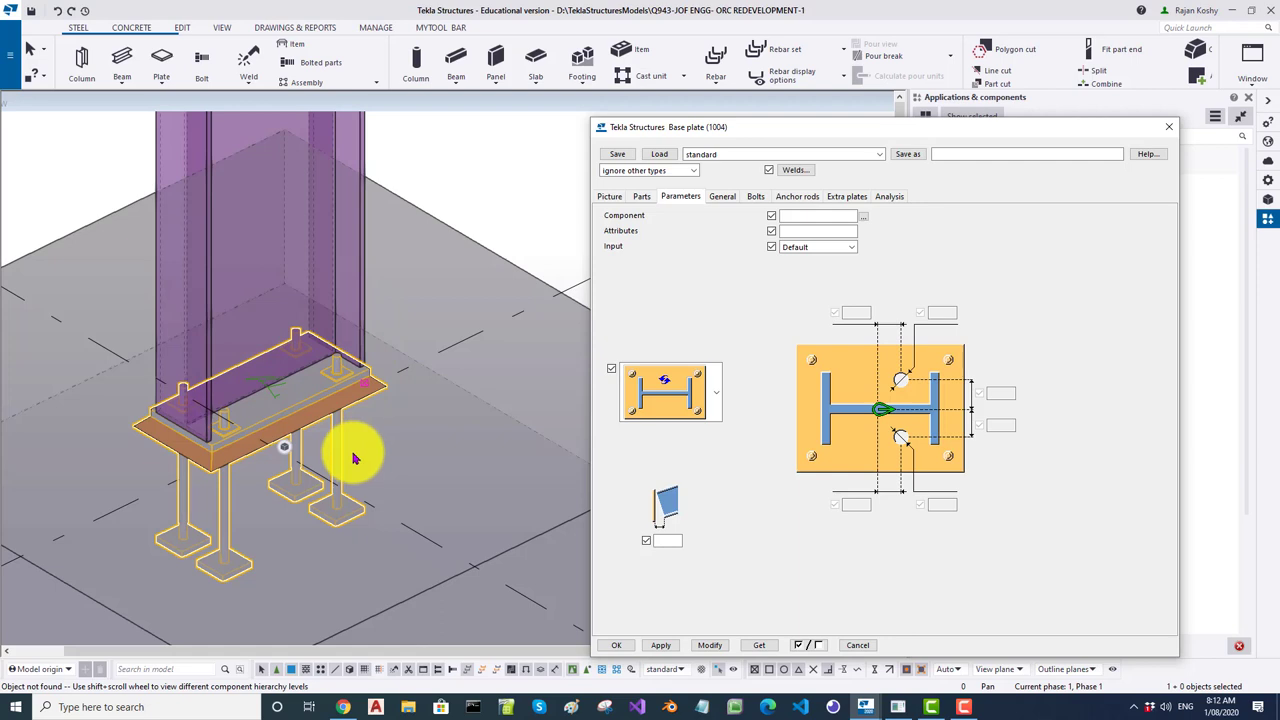
# Untick the Below bolt option (100.00), then view the ROD30 anchor rod settings with 40.00 grout.
pyautogui.click(755, 196)
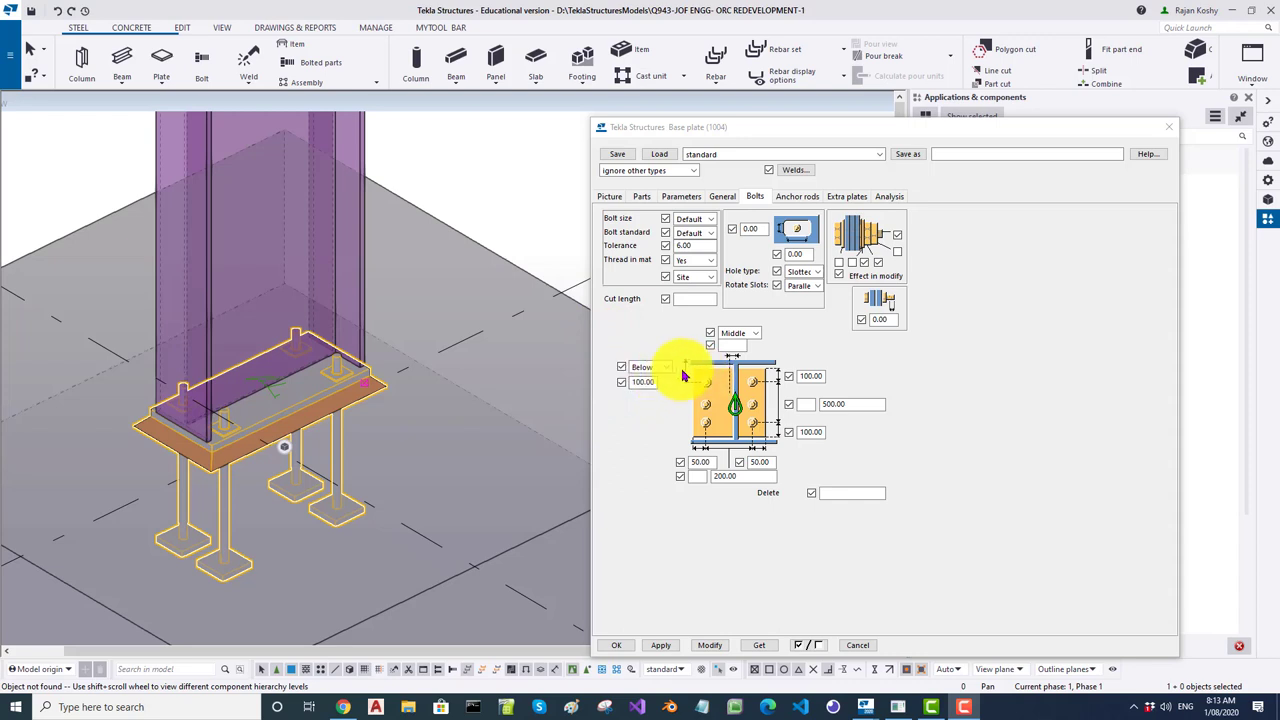
pyautogui.click(622, 383)
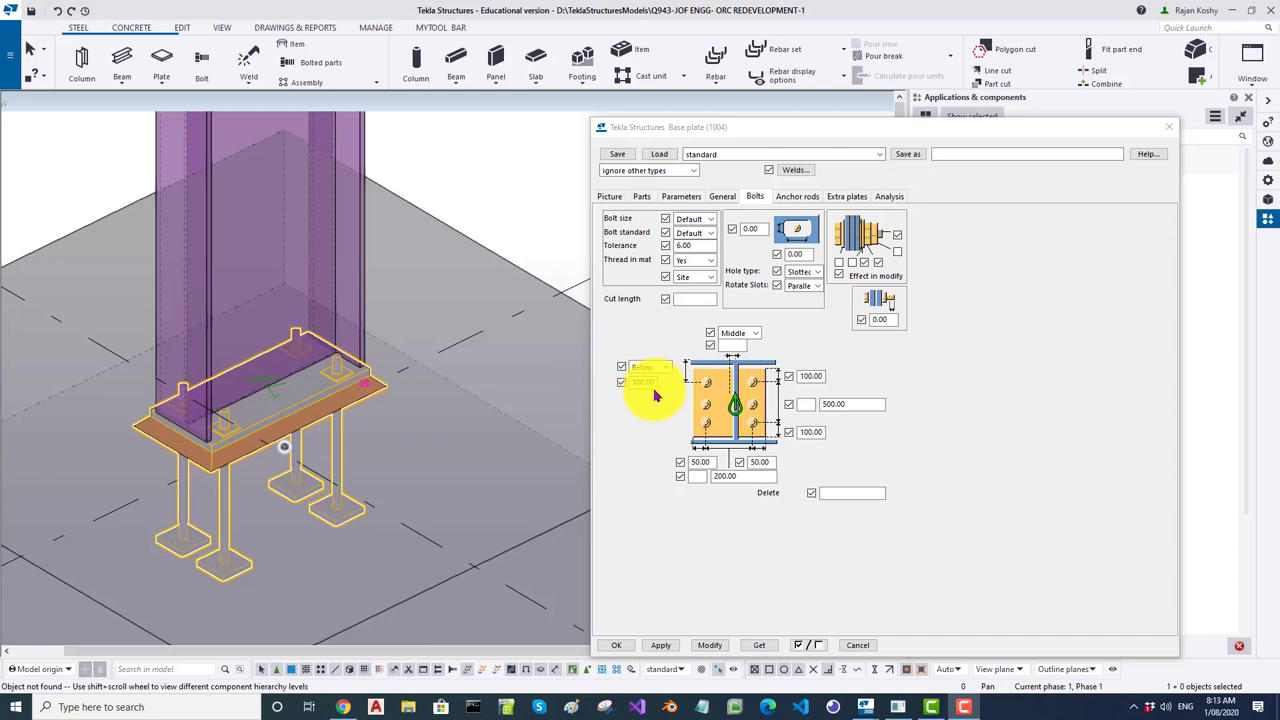
pyautogui.click(795, 198)
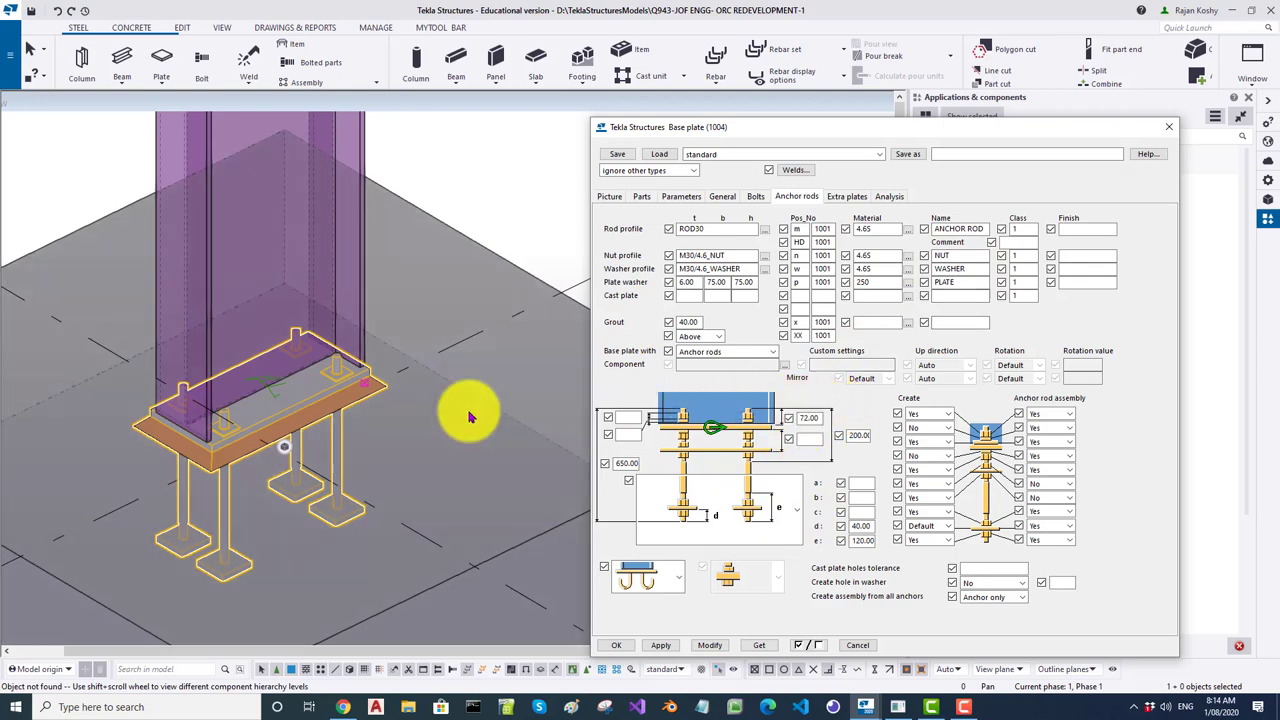
pyautogui.scroll(-5, 203, 404)
pyautogui.scroll(1, 203, 404)
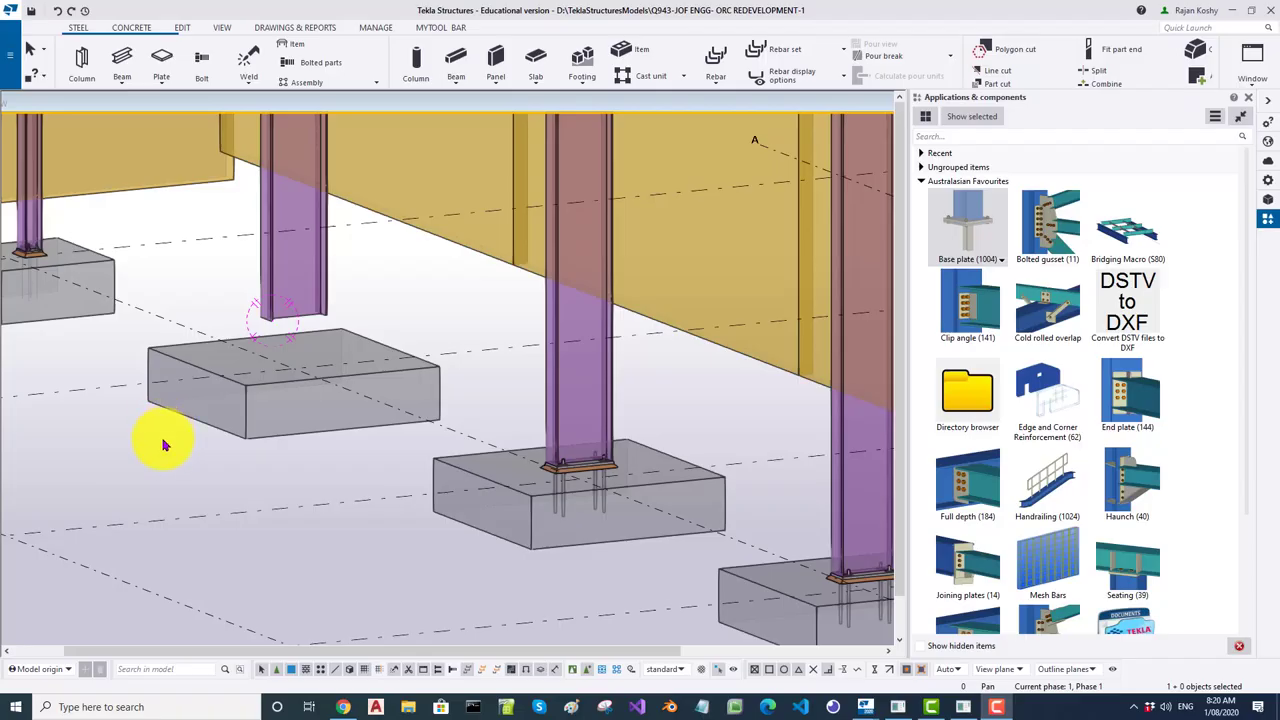
# Pan, rotate and zoom the 3D view to the middle column above its bare concrete footing.
pyautogui.moveTo(165, 445); pyautogui.dragTo(250, 444, button='middle')
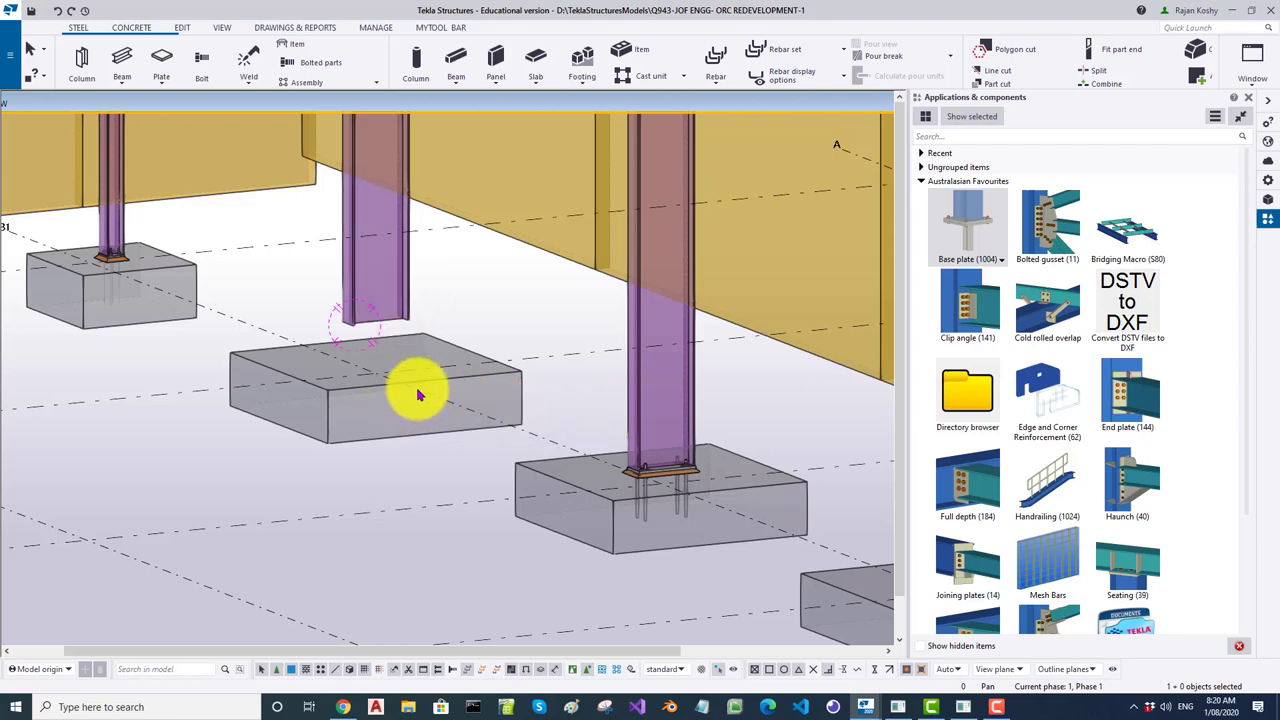
pyautogui.scroll(-2, 420, 392)
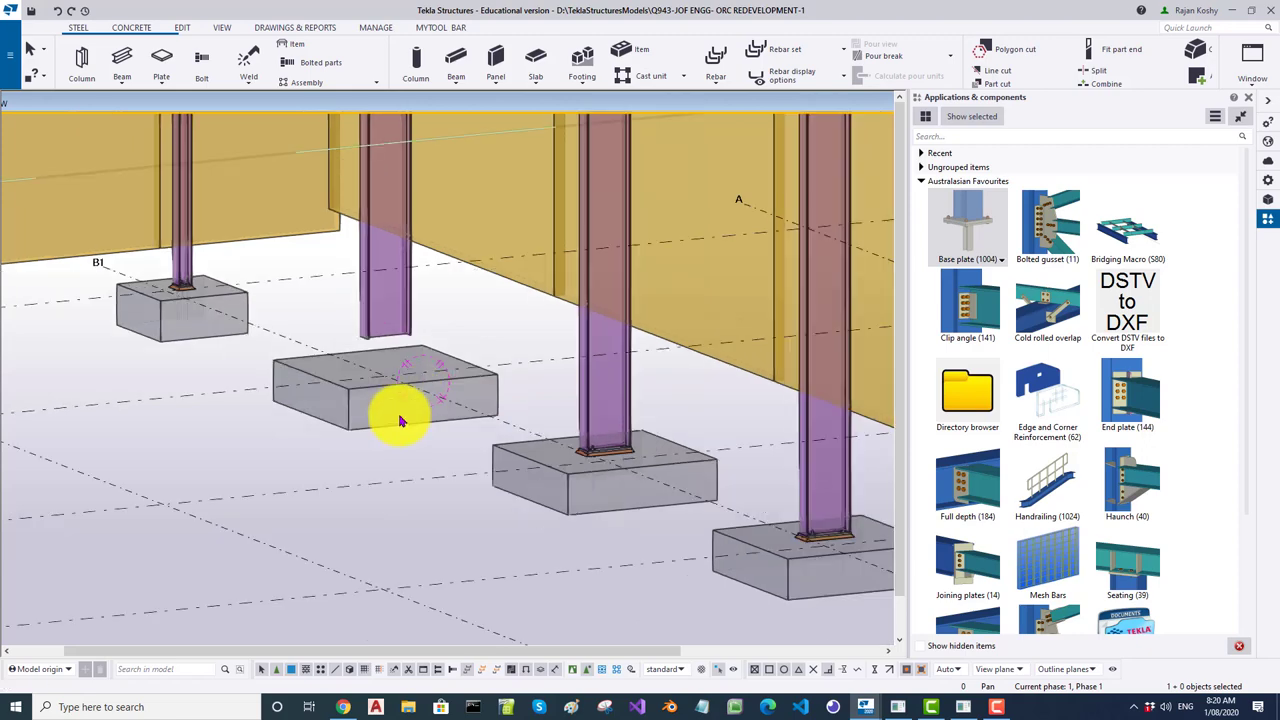
pyautogui.keyDown('ctrl'); pyautogui.moveTo(405, 406); pyautogui.dragTo(393, 415, button='middle'); pyautogui.keyUp('ctrl')
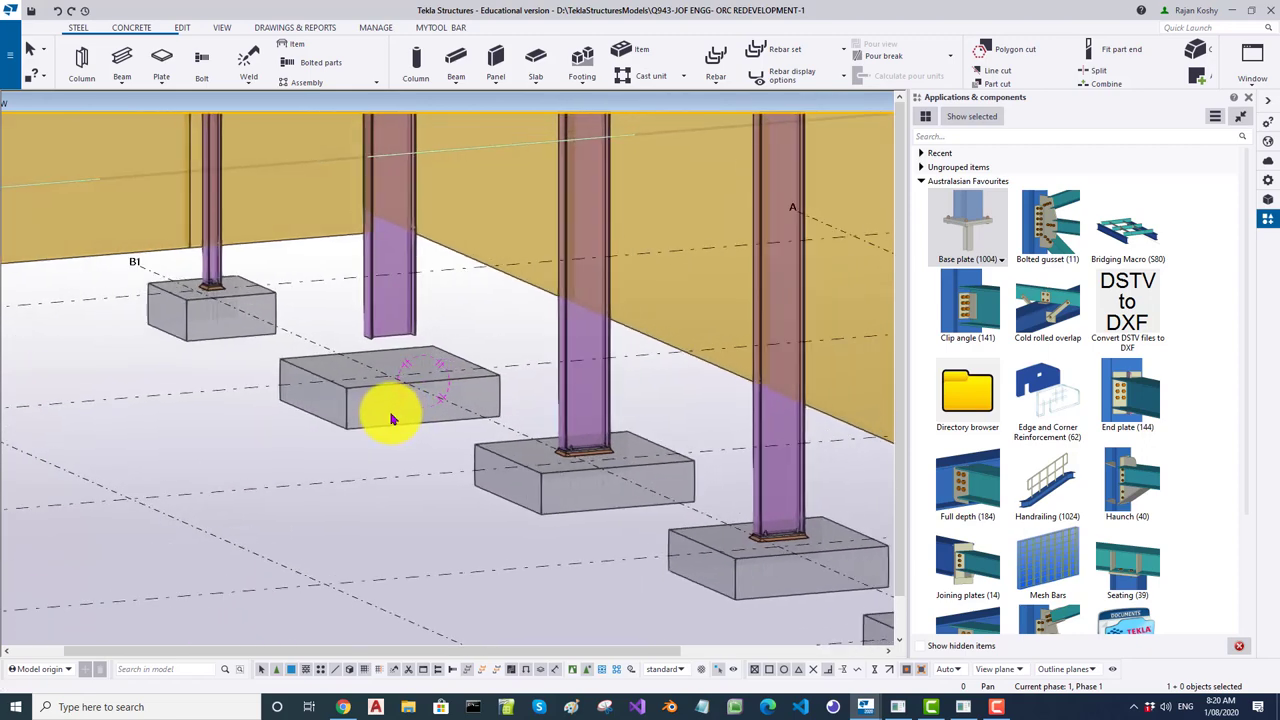
pyautogui.scroll(2, 388, 324)
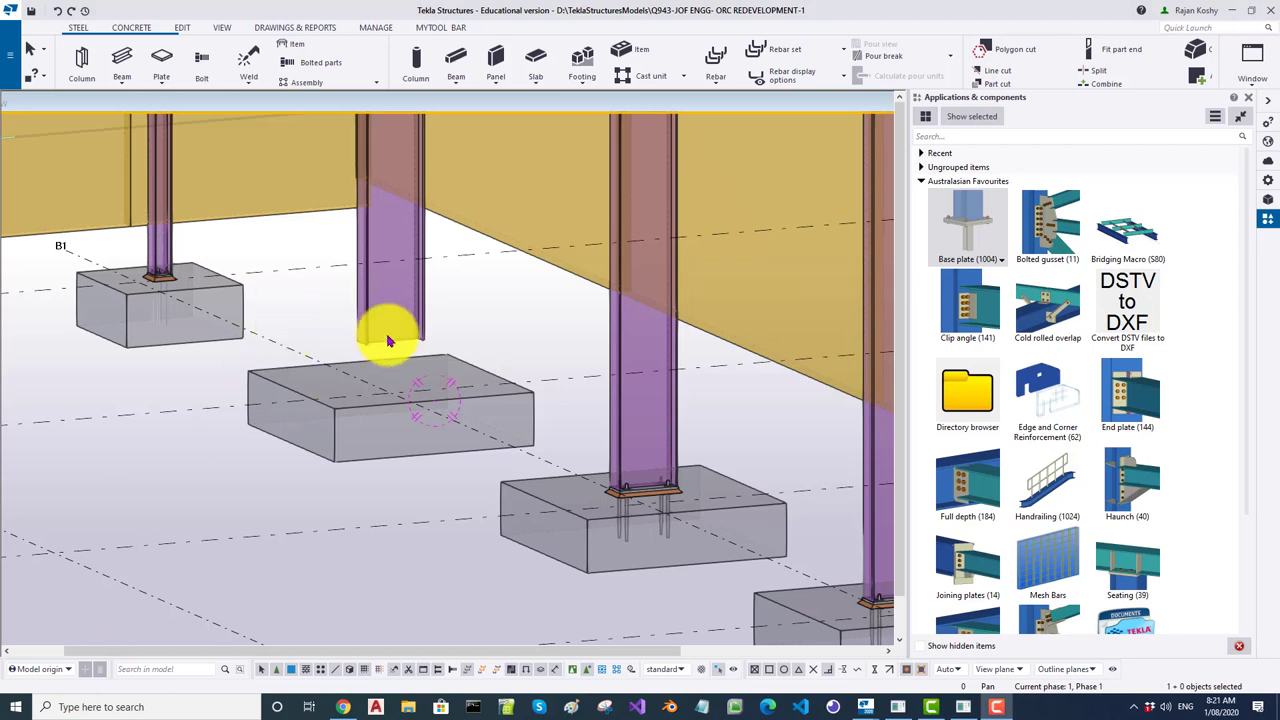
# Drag the middle column's bottom end down to the footing top without expanding the work area.
pyautogui.scroll(3, 390, 332)
pyautogui.click(446, 338)
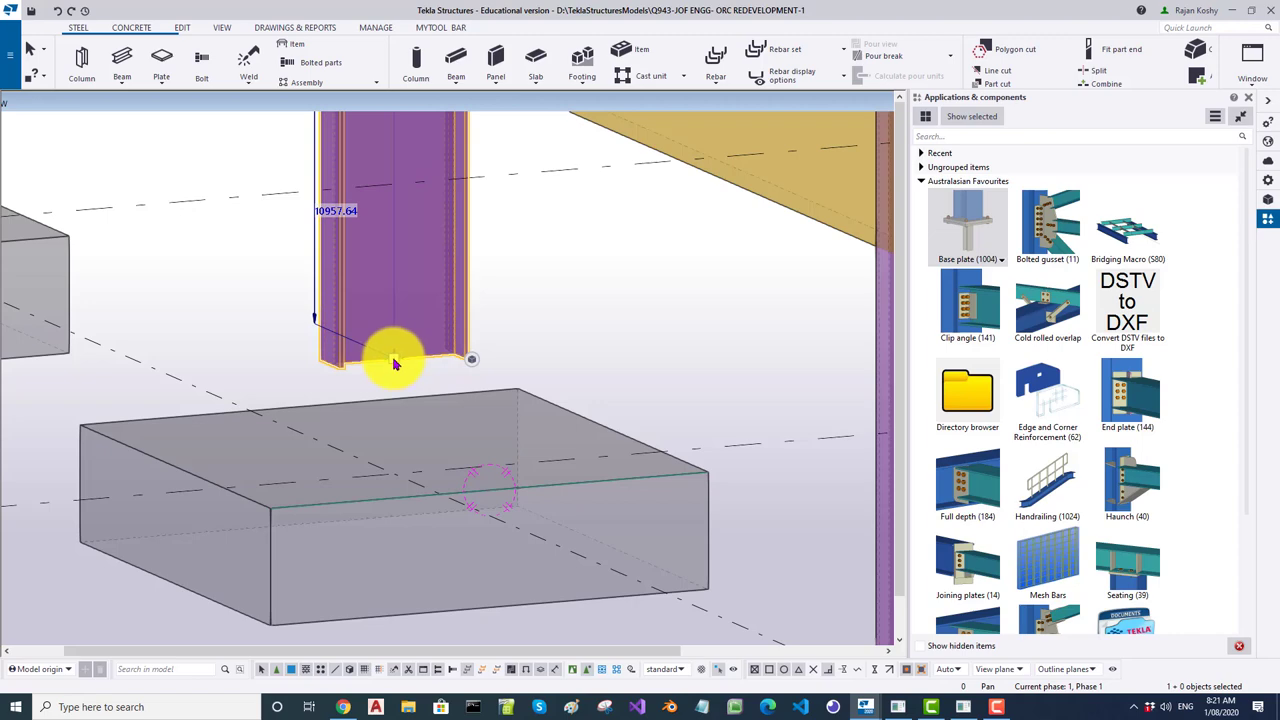
pyautogui.moveTo(395, 362); pyautogui.dragTo(389, 477)
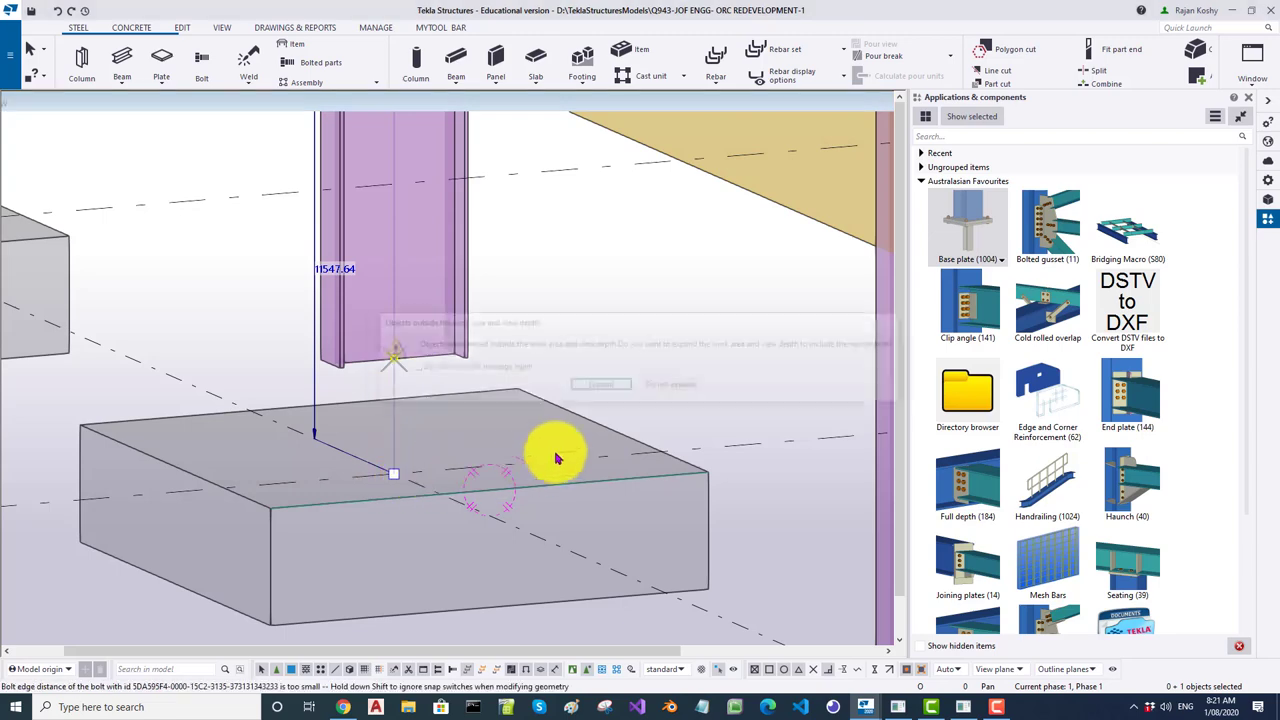
pyautogui.click(672, 385)
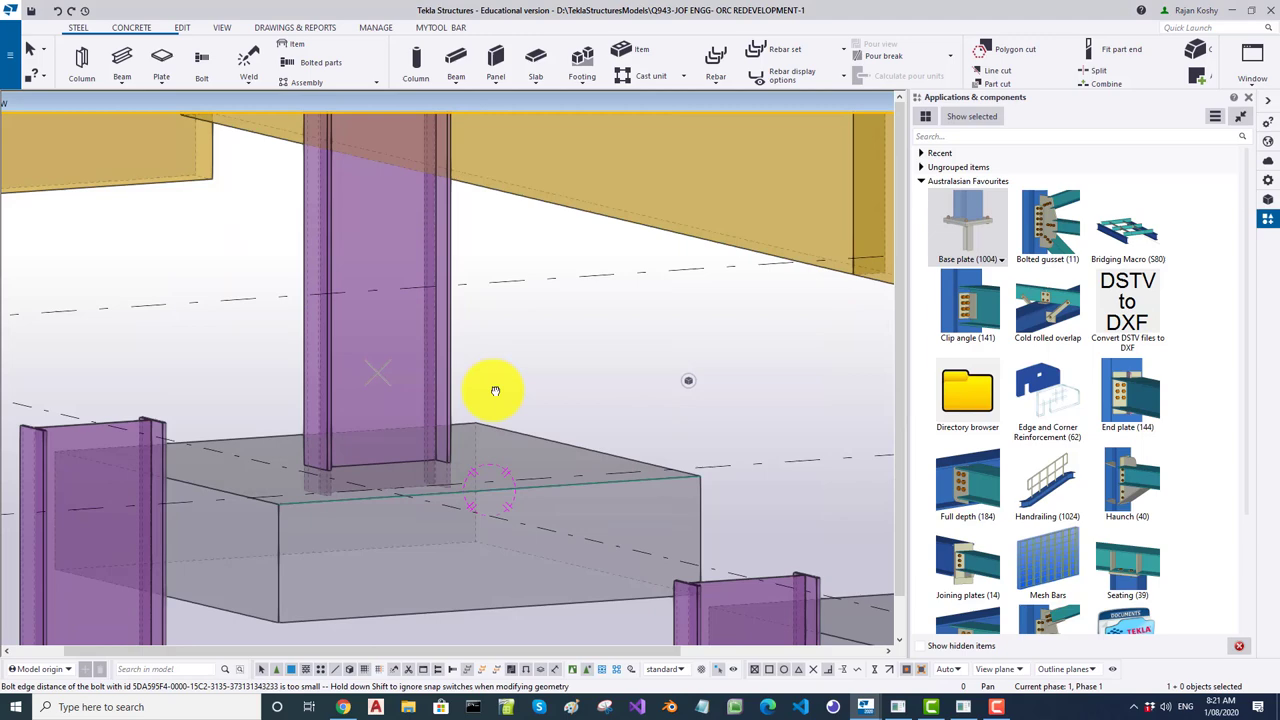
pyautogui.moveTo(494, 391); pyautogui.dragTo(491, 399, button='middle')
pyautogui.scroll(-1, 491, 399)
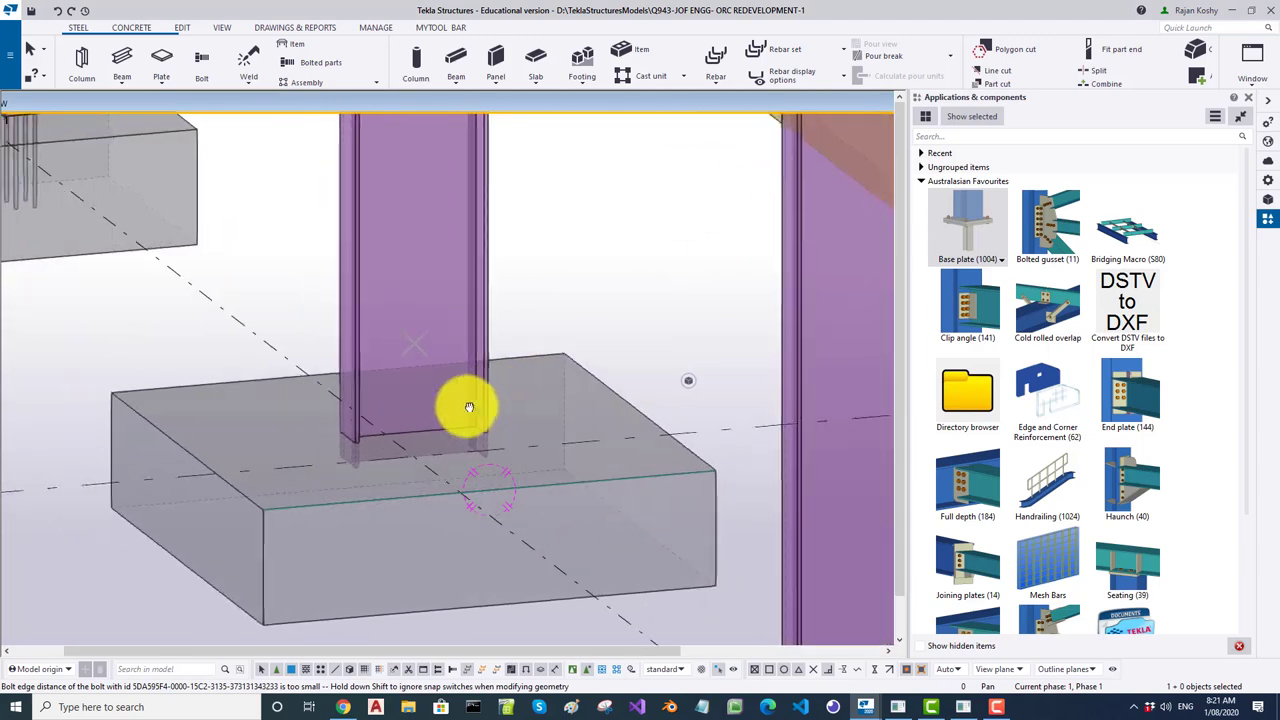
pyautogui.scroll(-2, 440, 400)
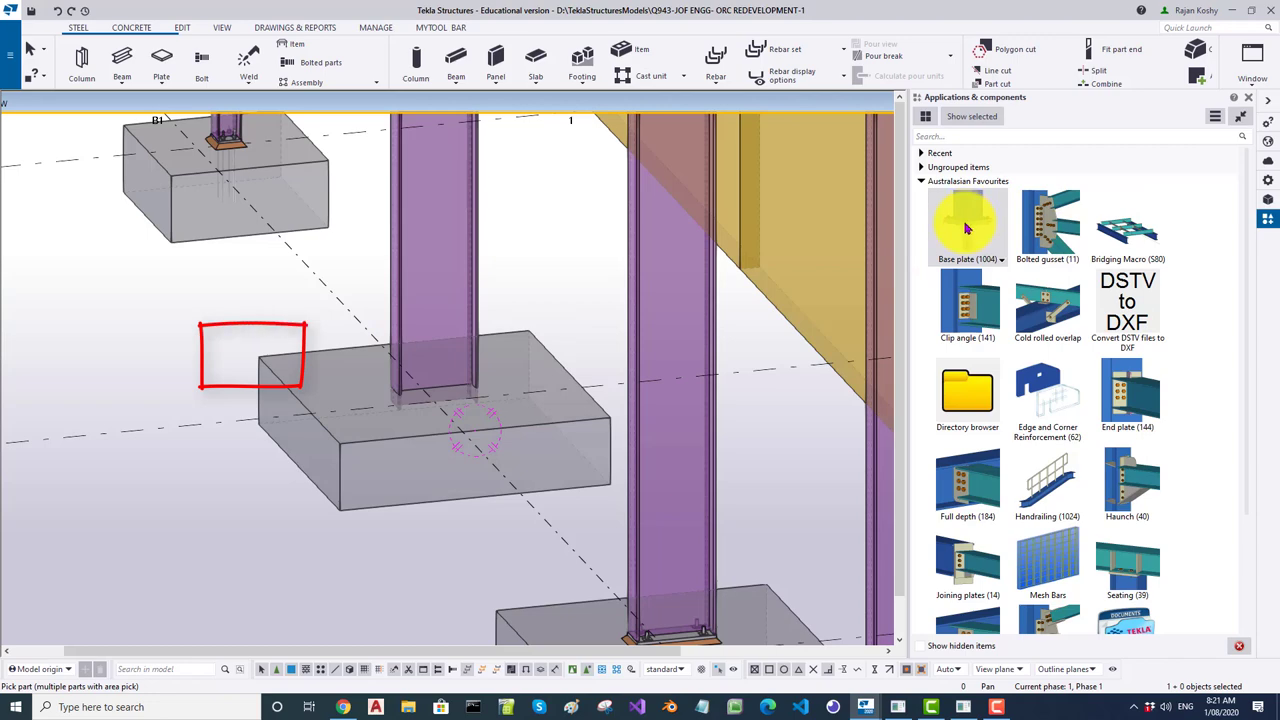
# Apply Base plate (1004) to the middle column, placed at the column base.
pyautogui.click(474, 286)
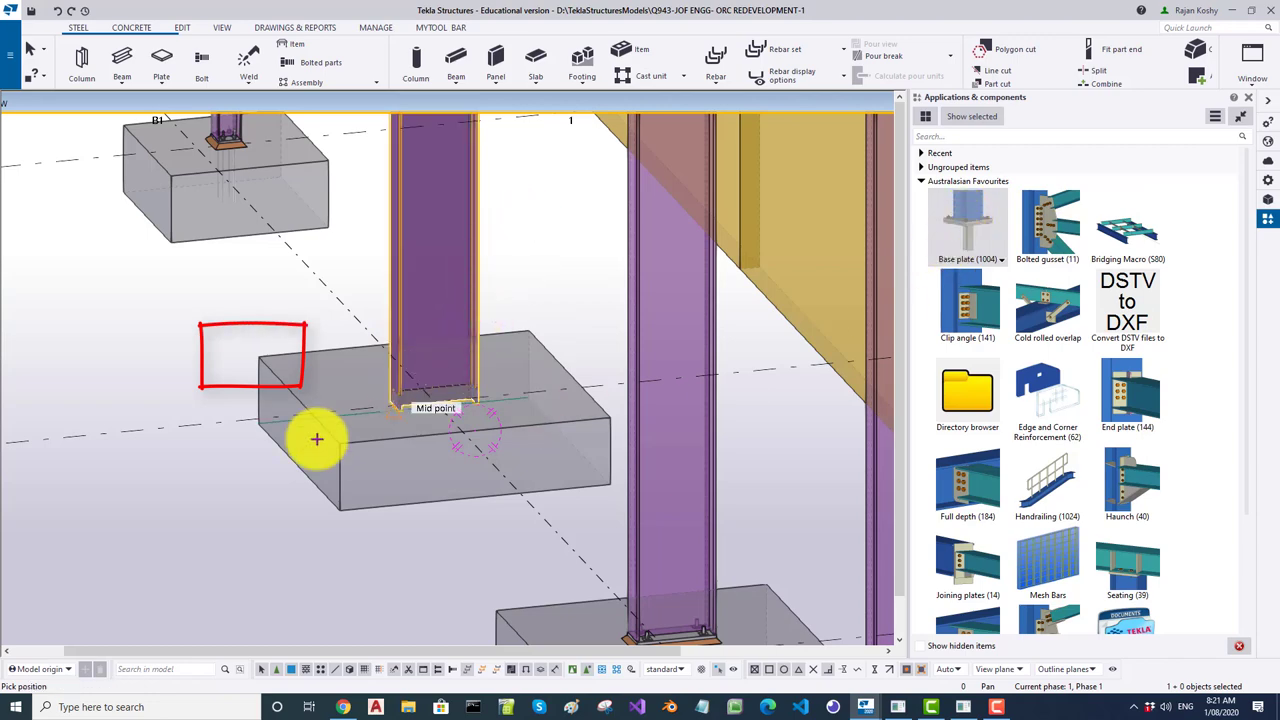
pyautogui.click(260, 358)
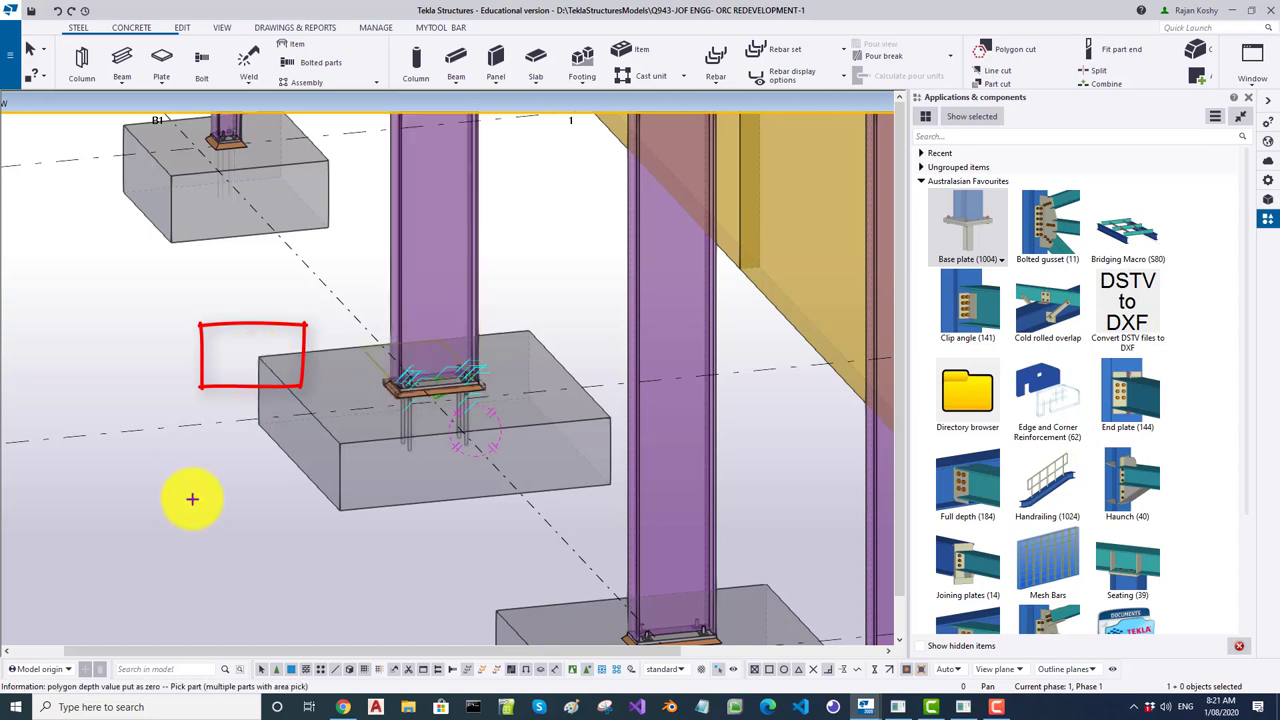
pyautogui.scroll(4, 438, 390)
pyautogui.scroll(-5, 438, 390)
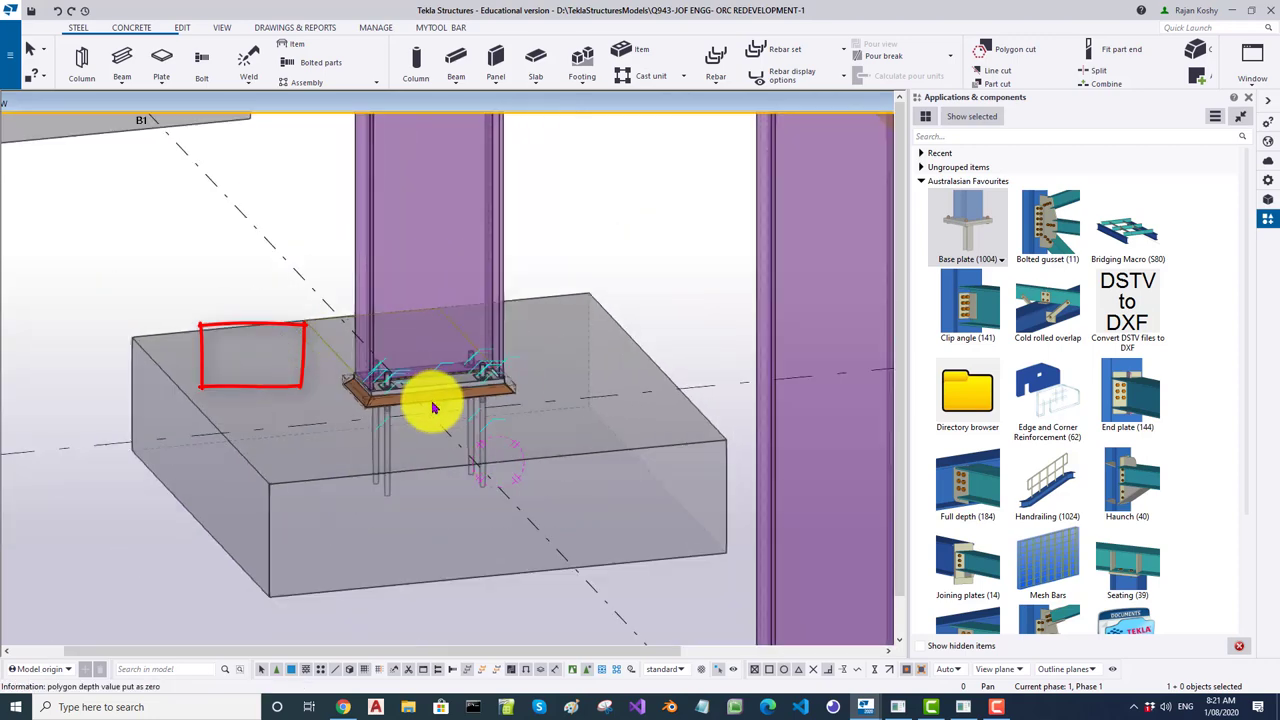
pyautogui.moveTo(429, 406); pyautogui.dragTo(419, 441, button='middle')
# Zoom in to inspect the new base plate and select its component.
pyautogui.scroll(6, 418, 441)
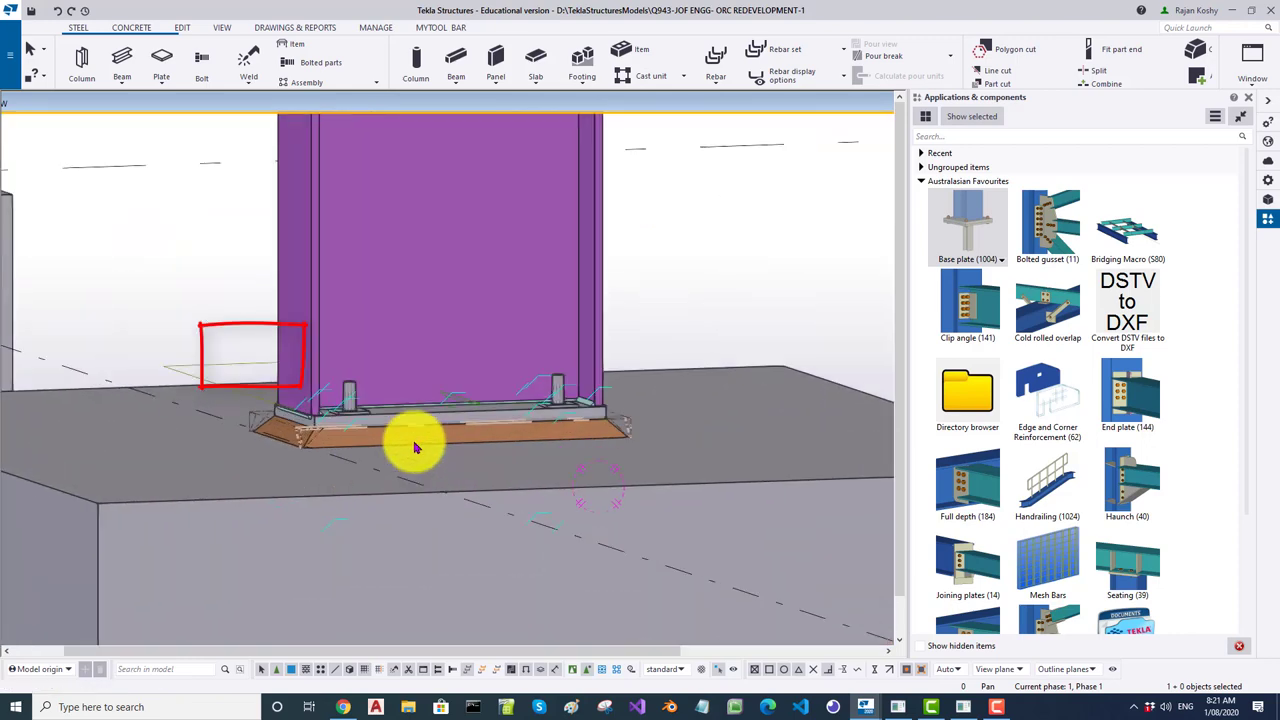
pyautogui.scroll(-5, 523, 443)
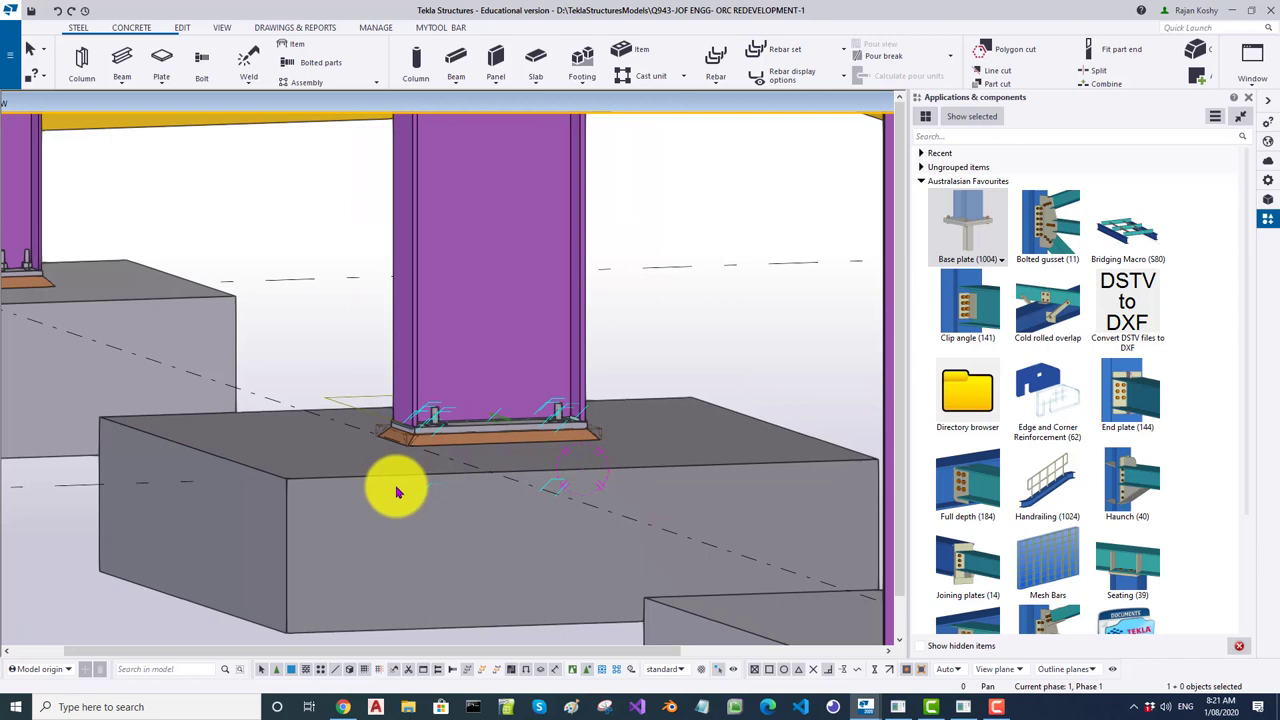
pyautogui.scroll(-3, 397, 492)
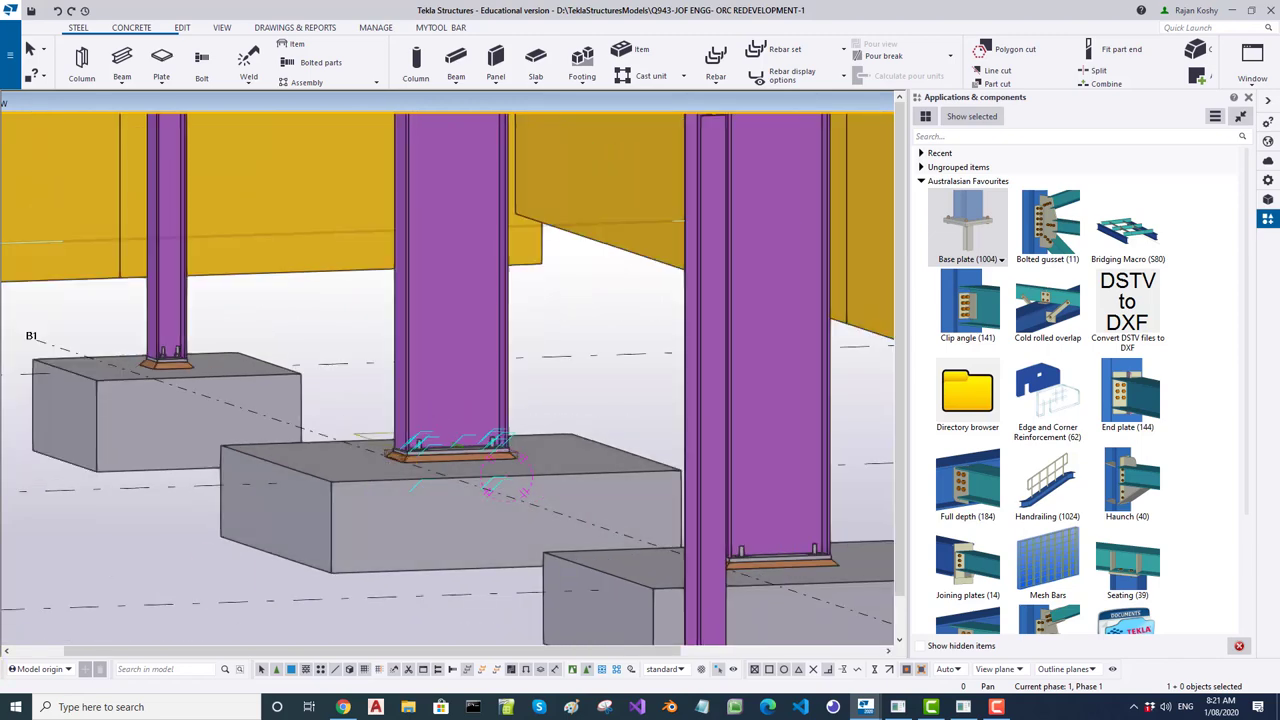
pyautogui.scroll(3, 440, 450)
pyautogui.click(434, 406)
pyautogui.scroll(2, 470, 443)
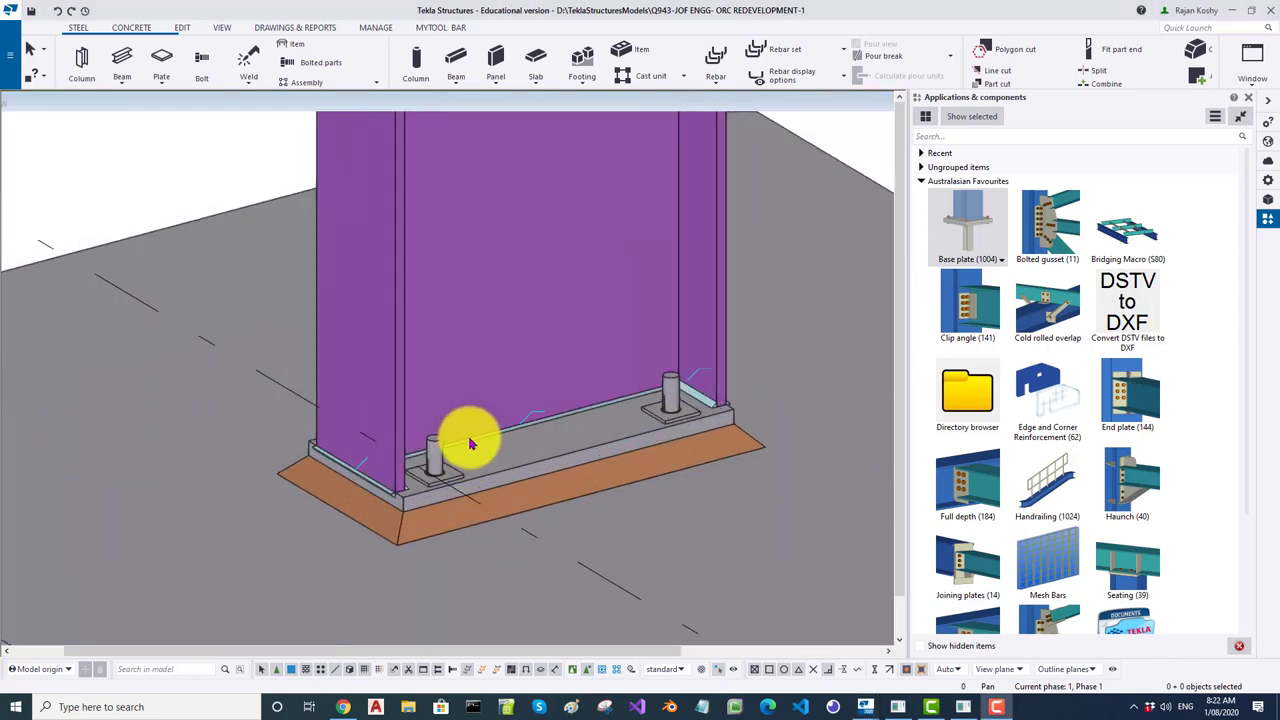
pyautogui.scroll(3, 355, 468)
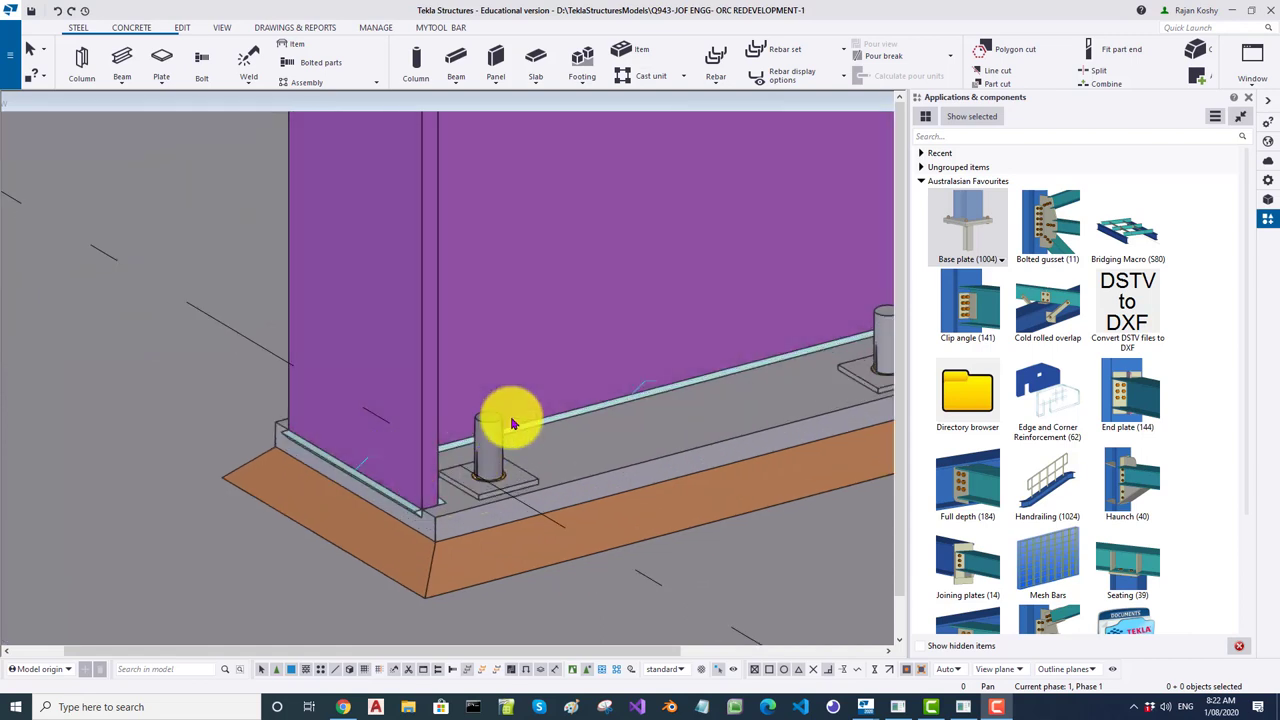
pyautogui.click(646, 388)
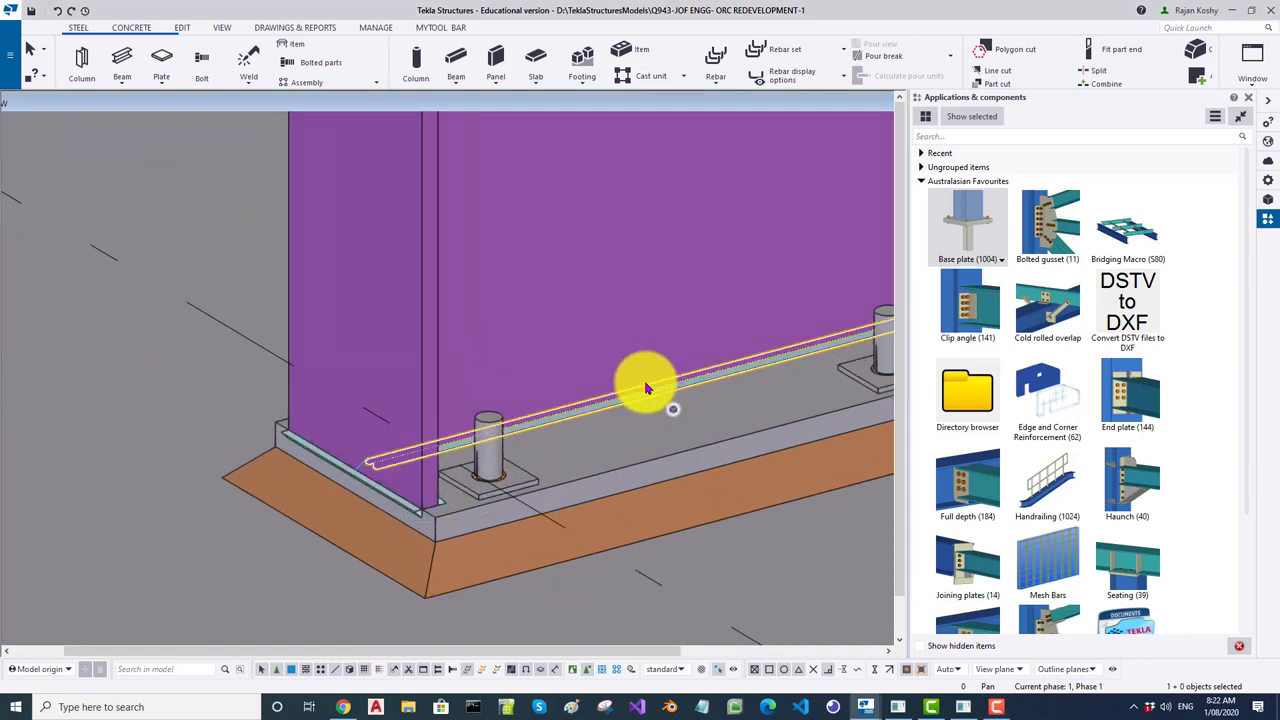
# In Base plate (1004) properties, set 'Base plate with' to Anchor rods and apply with Modify.
pyautogui.doubleClick(965, 219)
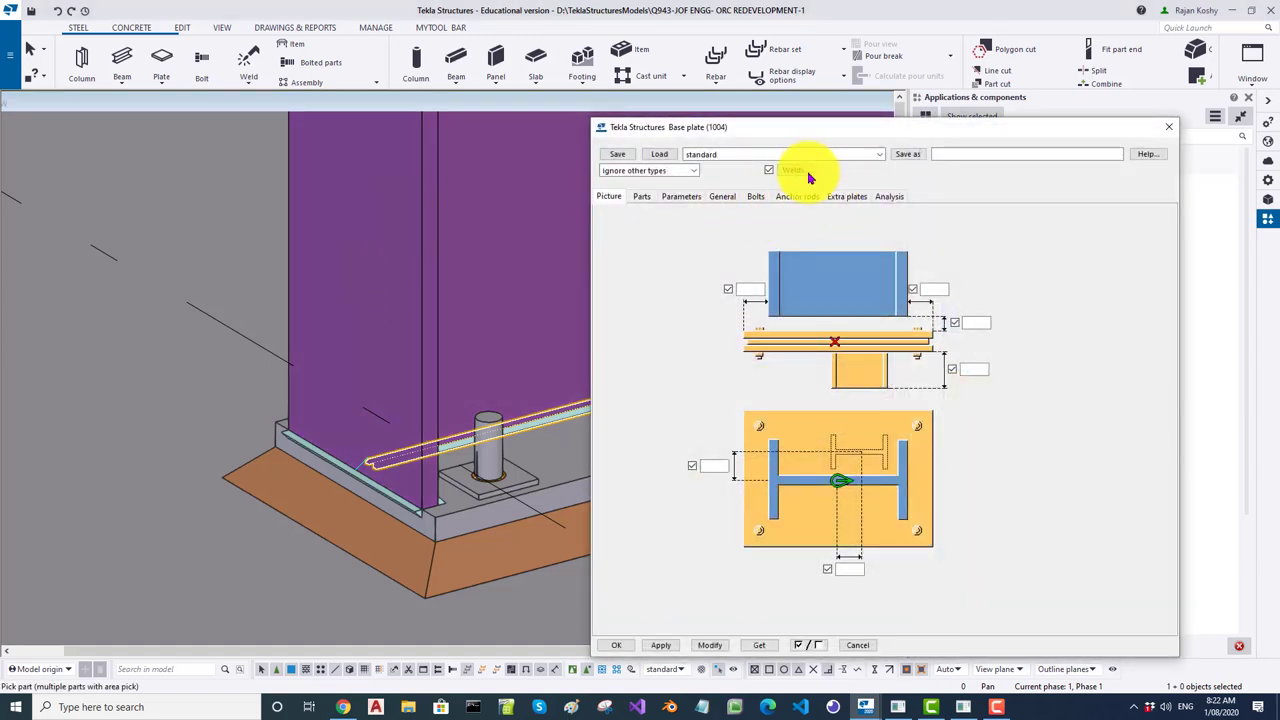
pyautogui.click(796, 170)
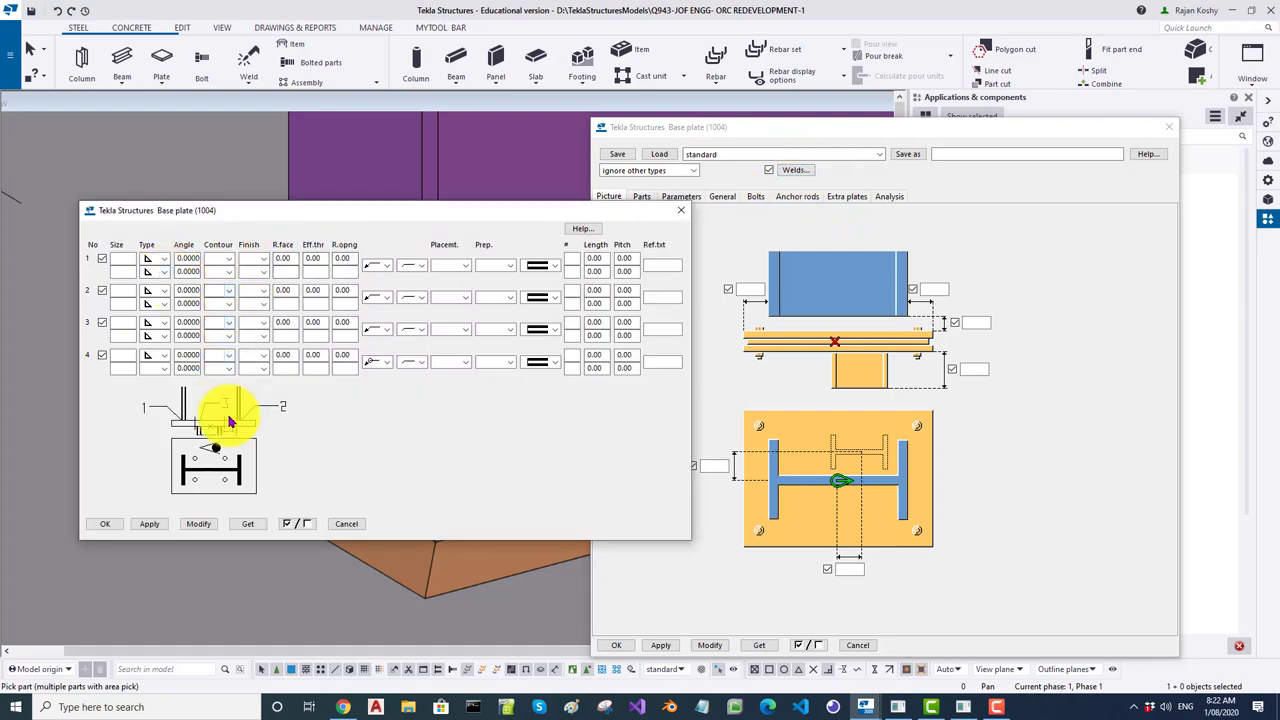
pyautogui.click(682, 212)
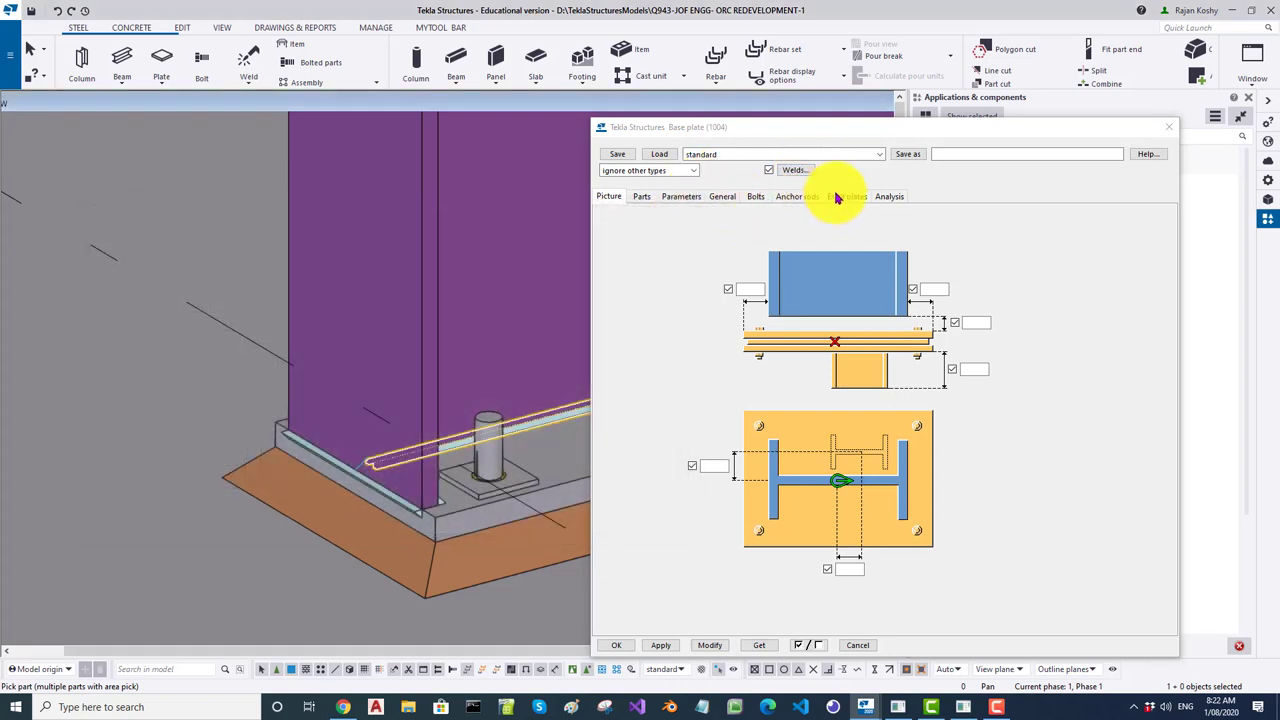
pyautogui.click(796, 196)
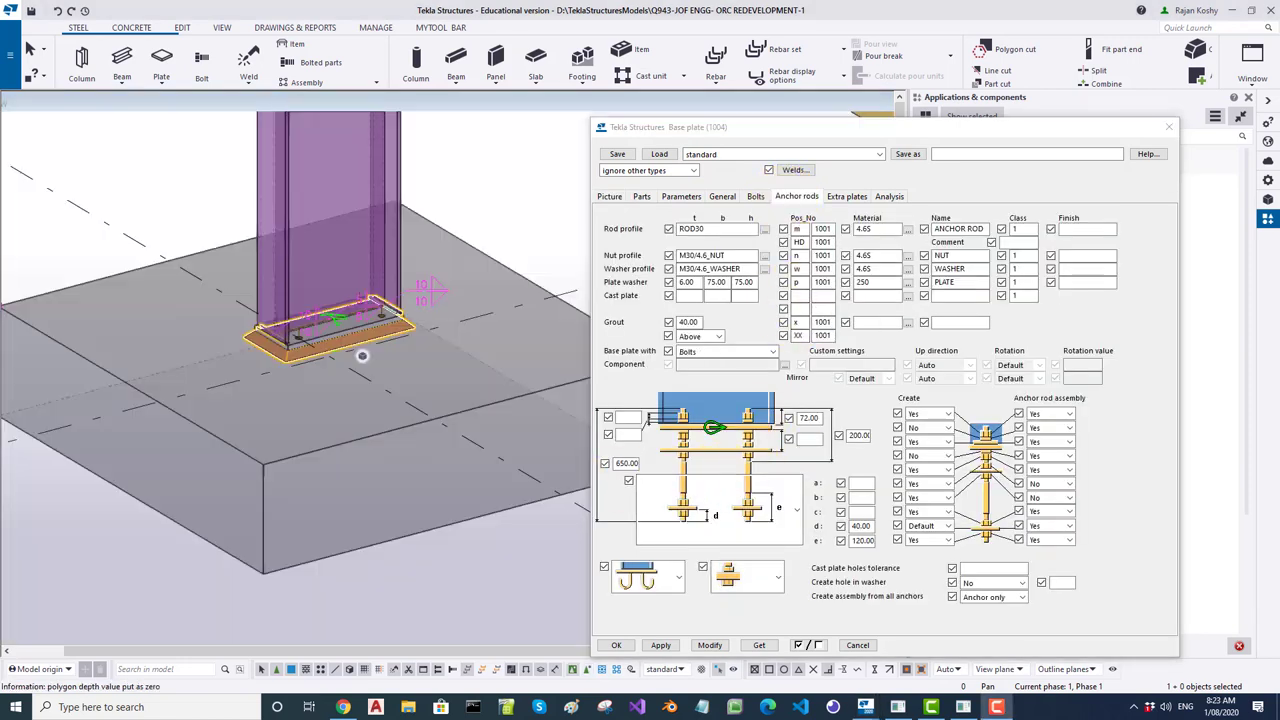
pyautogui.scroll(3, 370, 320)
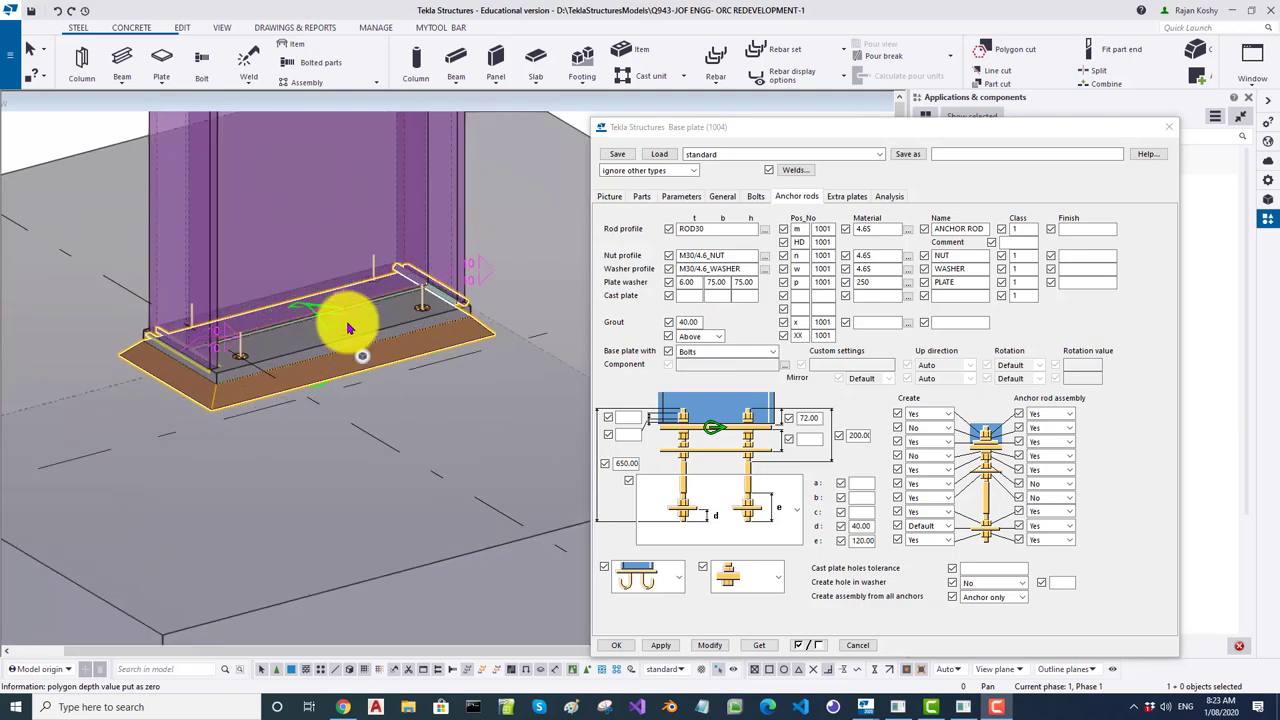
pyautogui.scroll(3, 223, 354)
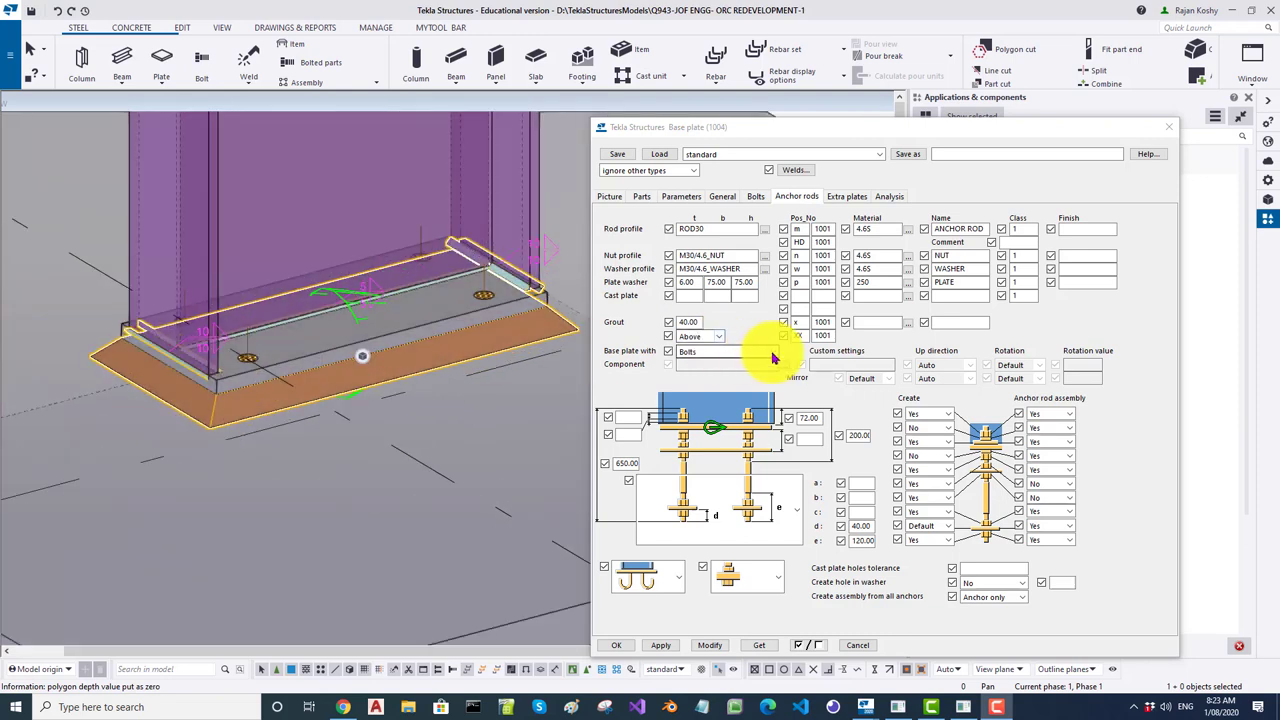
pyautogui.click(773, 353)
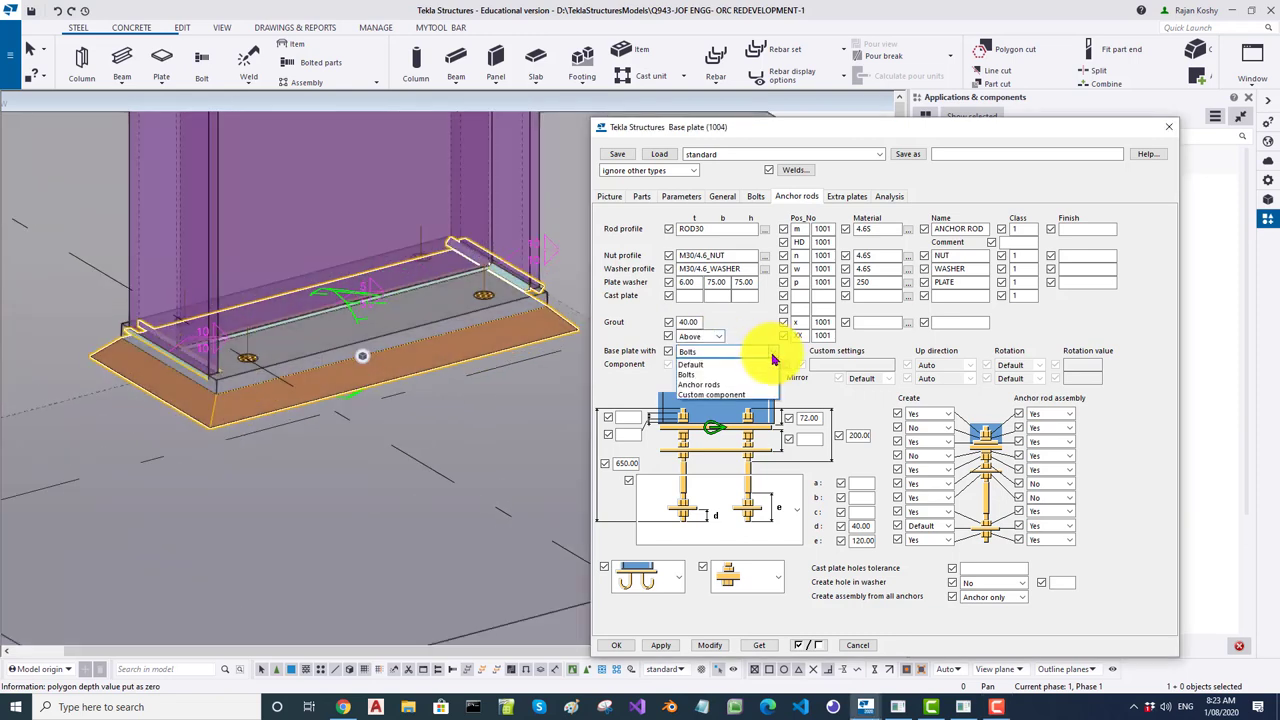
pyautogui.click(730, 388)
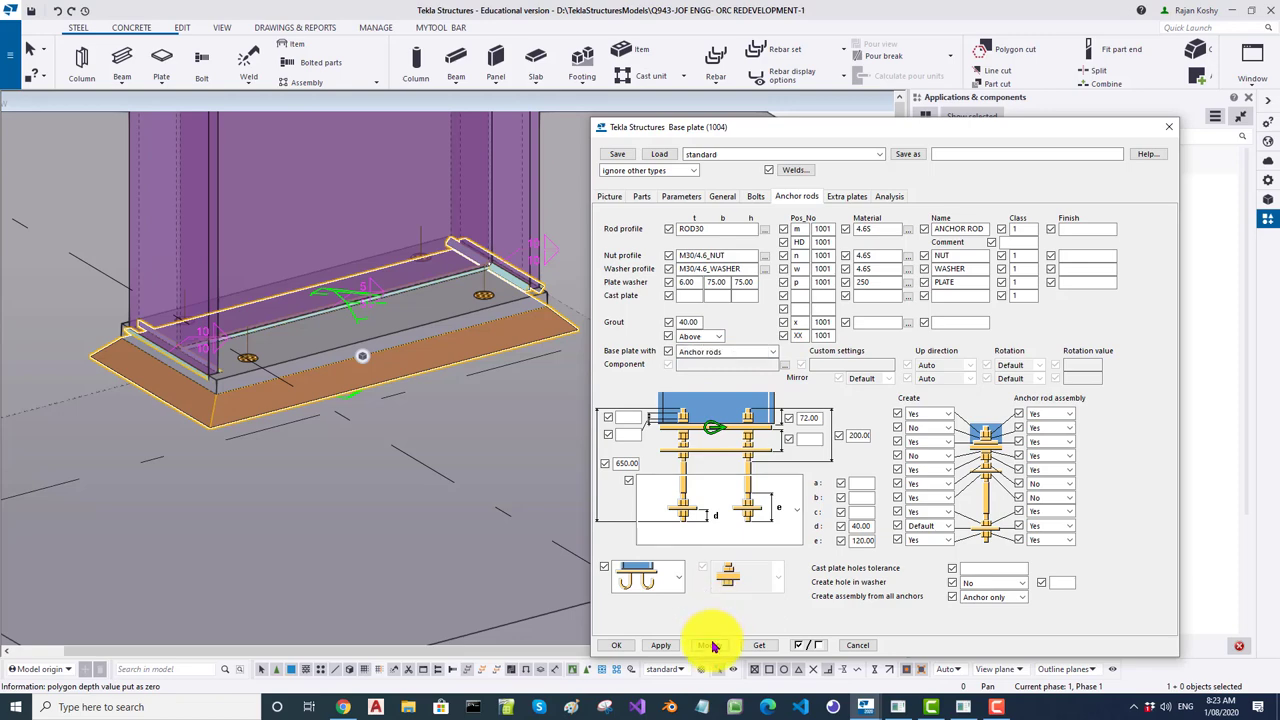
pyautogui.click(710, 645)
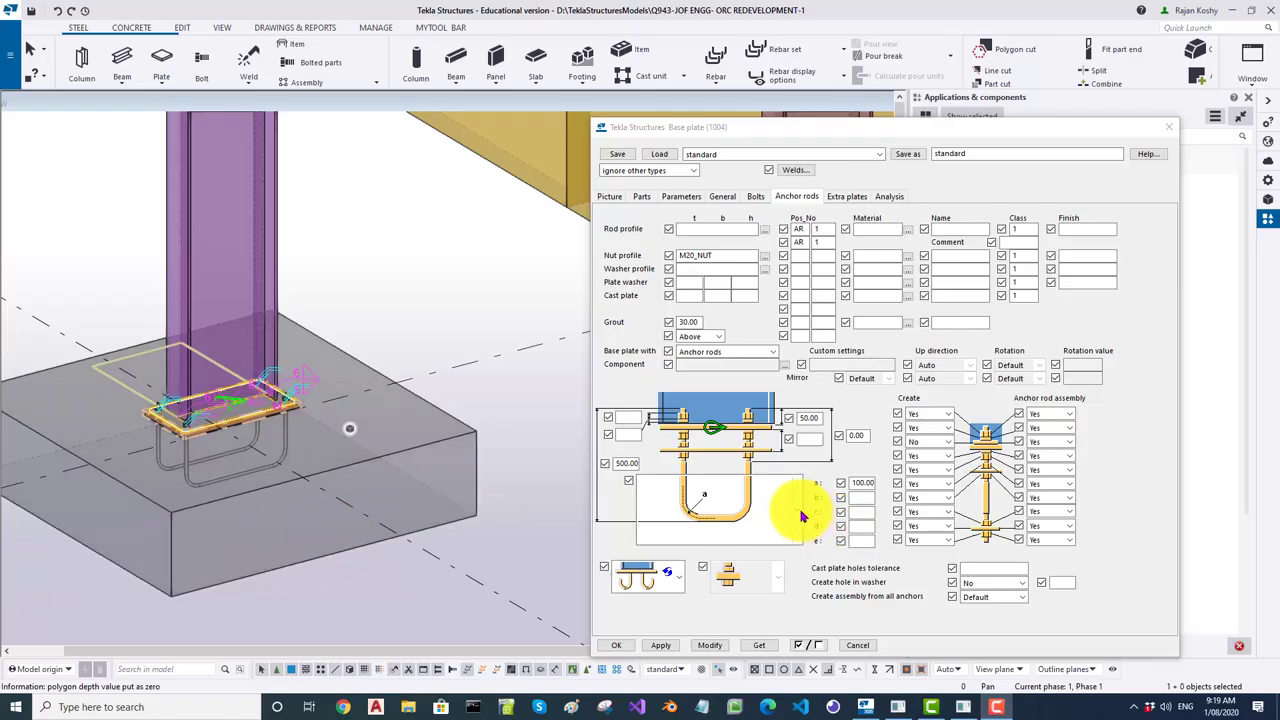
# Apply the straight anchor rod shape to the base plate.
pyautogui.click(799, 515)
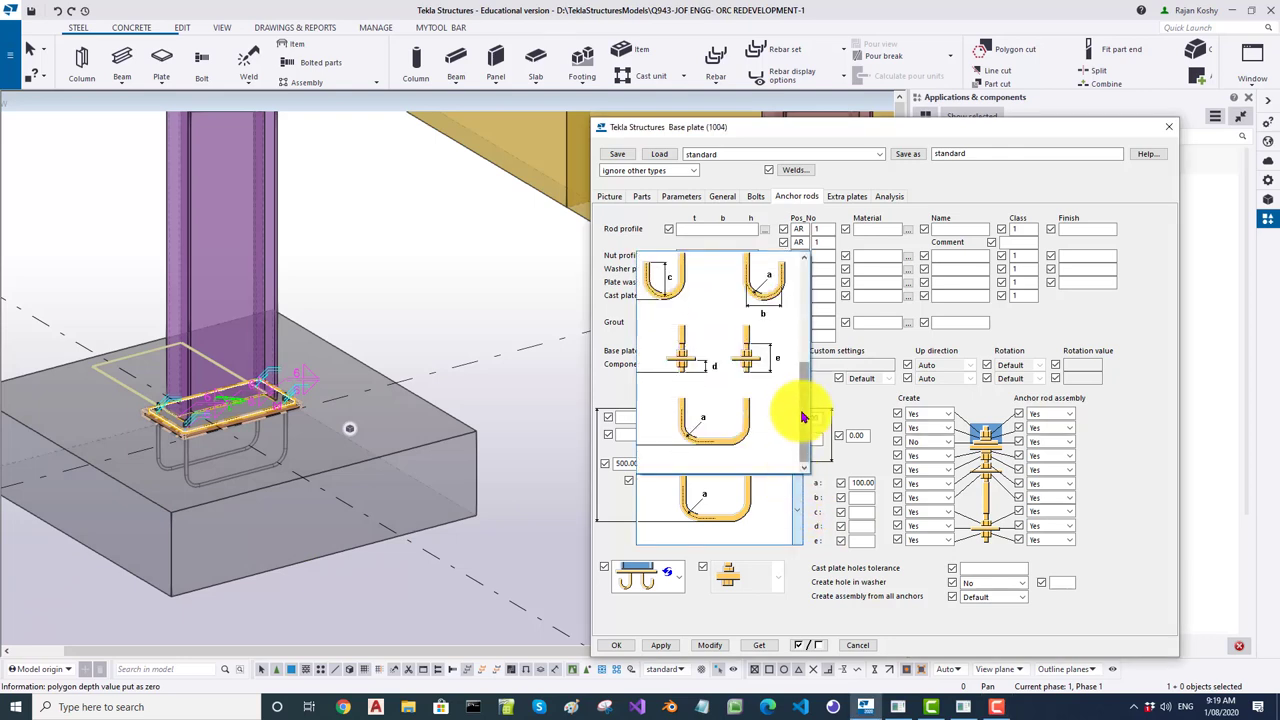
pyautogui.moveTo(801, 416); pyautogui.dragTo(789, 263)
pyautogui.click(684, 257)
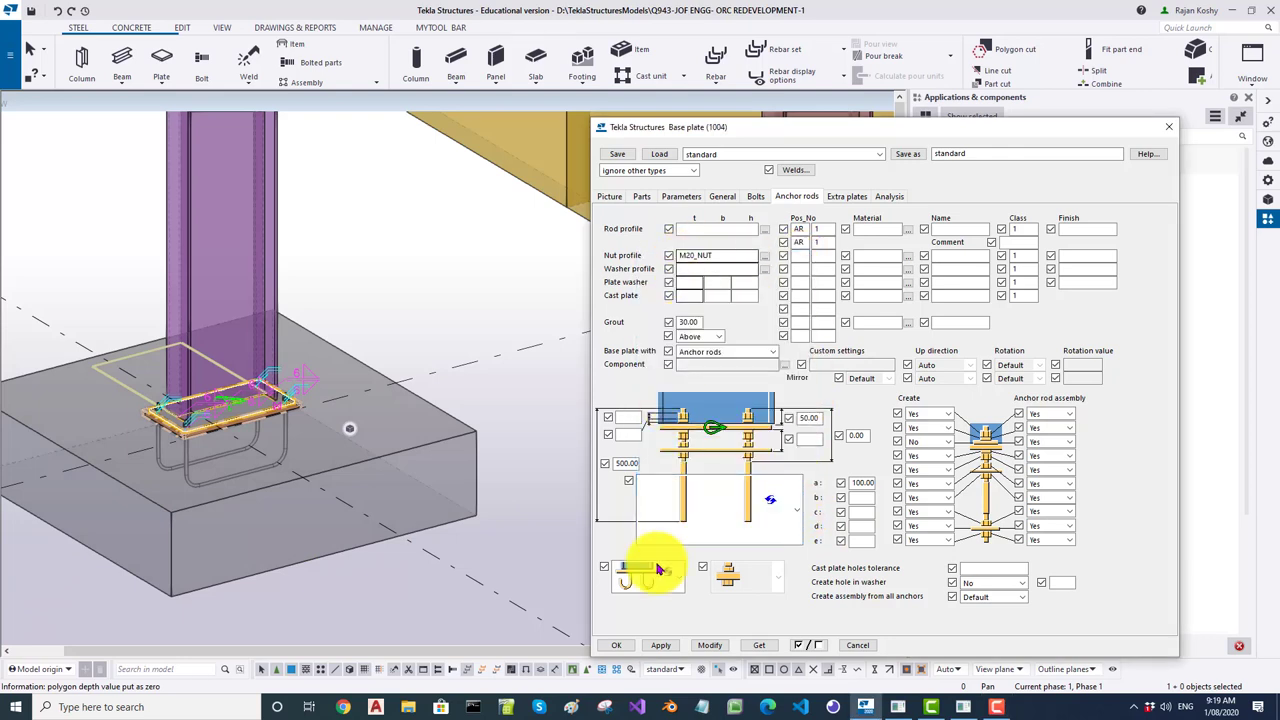
pyautogui.click(205, 437)
pyautogui.click(710, 645)
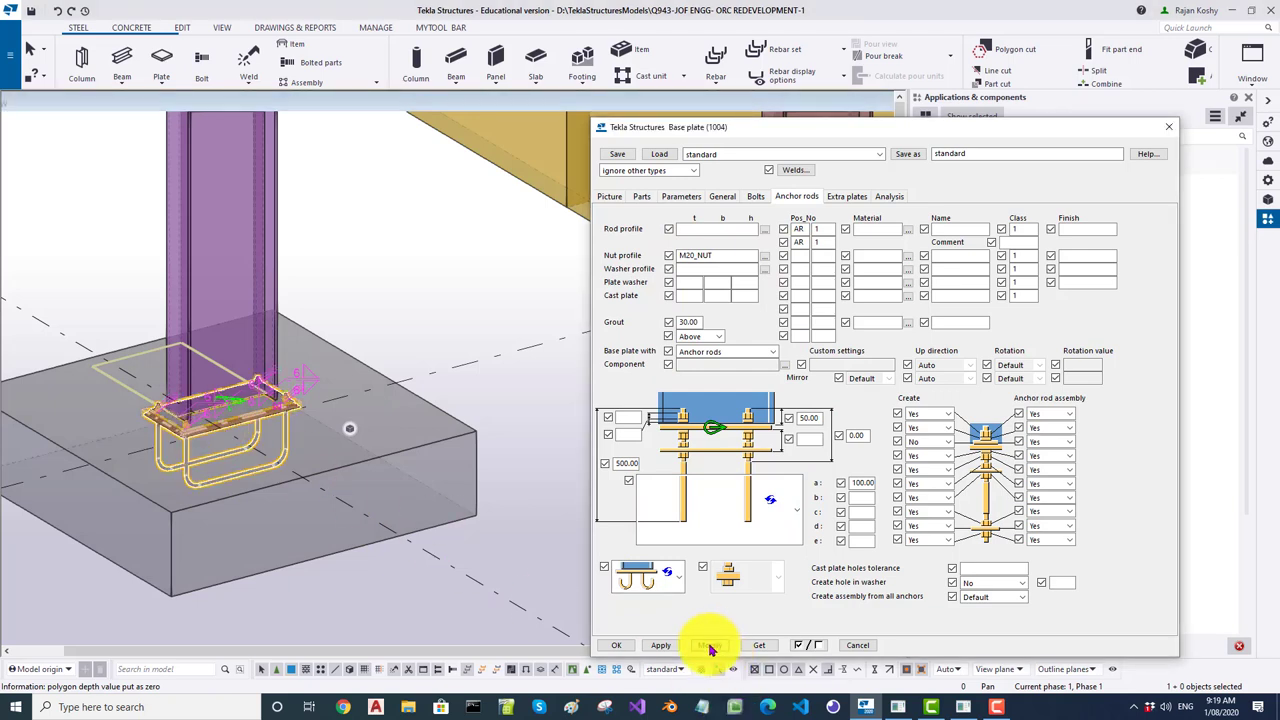
# Try hooked rods, then switch the anchor rods to the U-shaped shape and apply it.
pyautogui.click(797, 498)
pyautogui.scroll(-3, 800, 475)
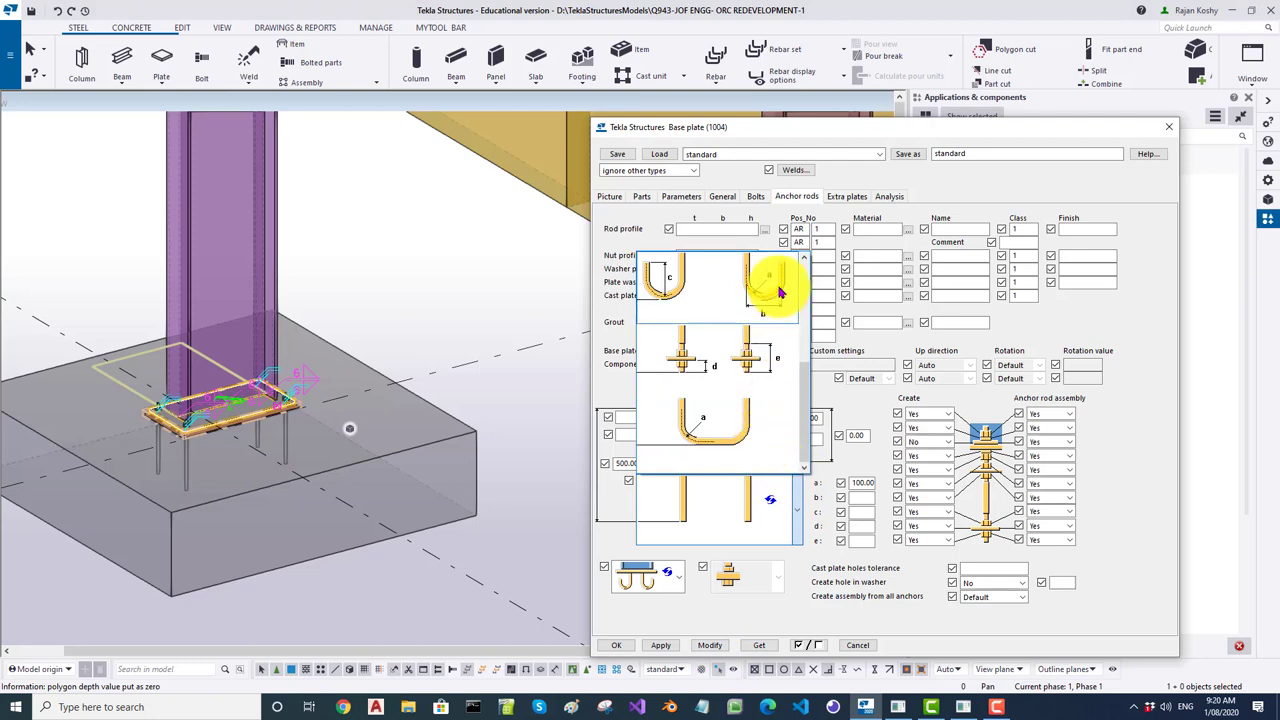
pyautogui.click(780, 292)
pyautogui.click(710, 645)
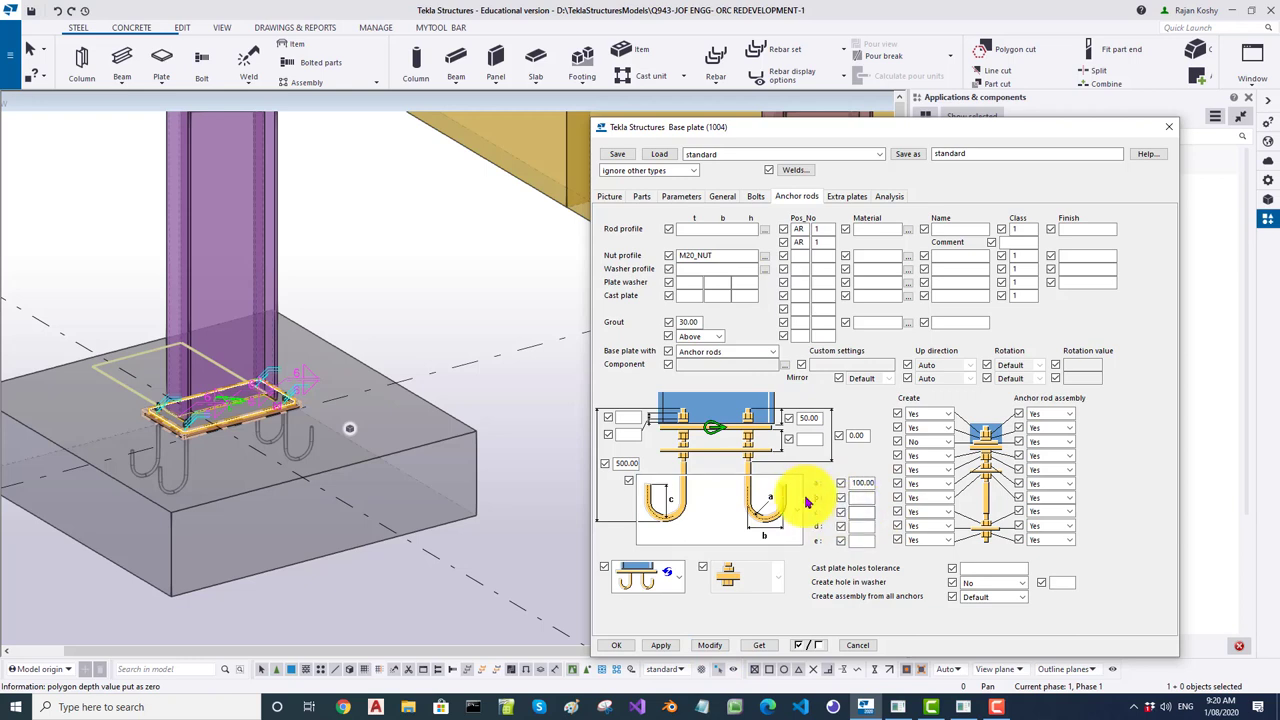
pyautogui.click(798, 515)
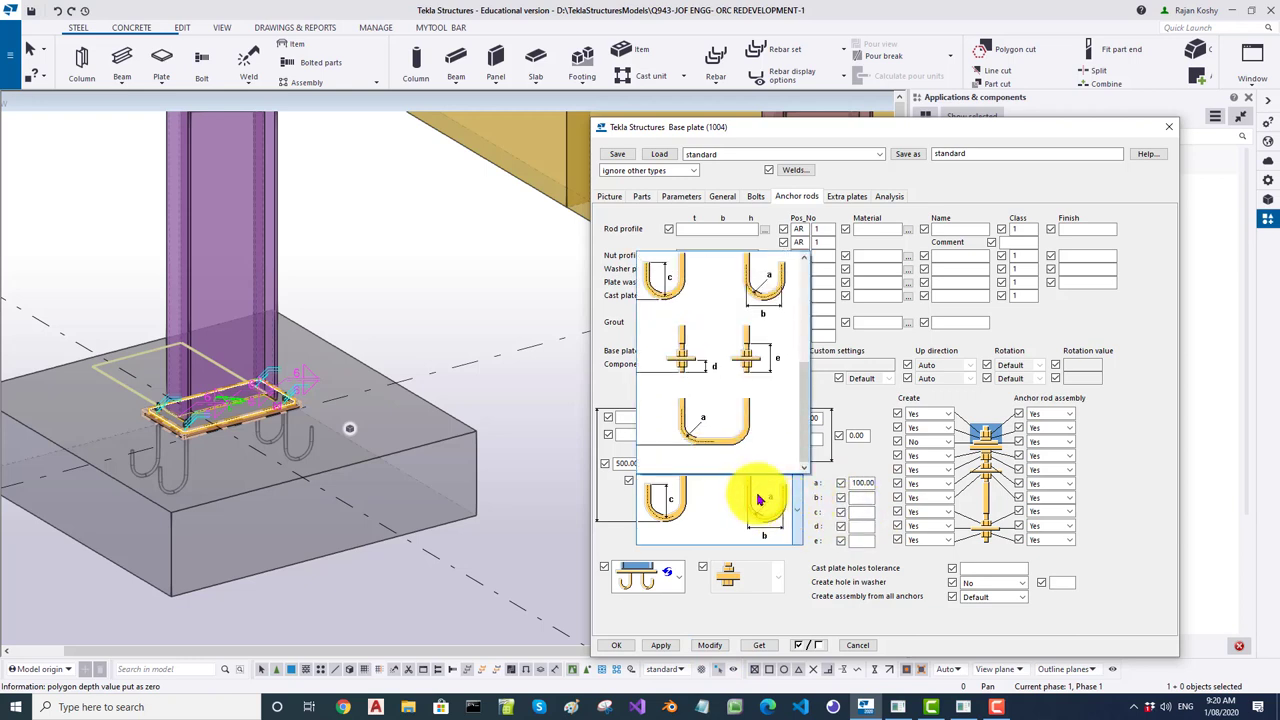
pyautogui.click(749, 434)
pyautogui.click(706, 648)
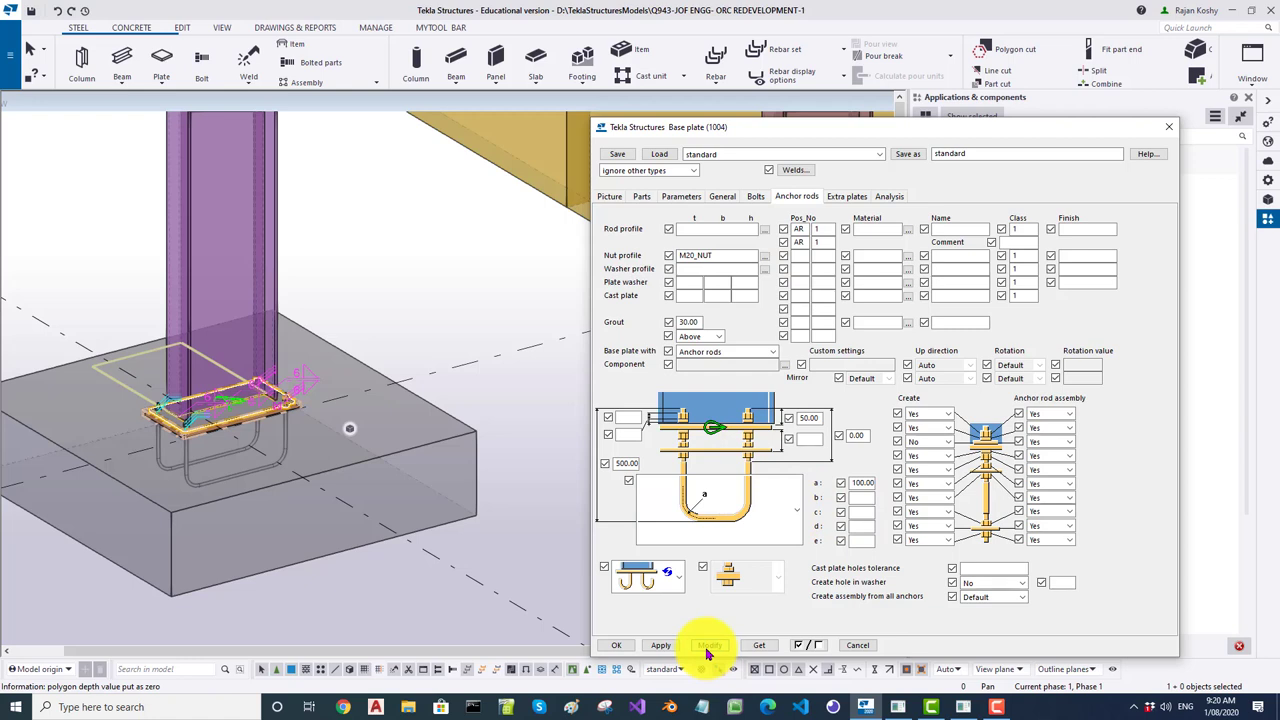